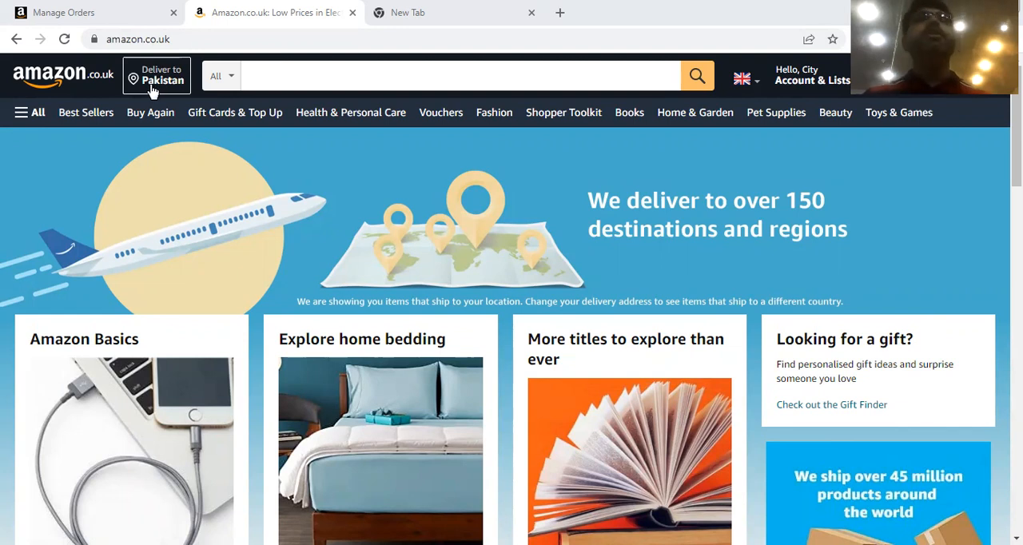
# Set the delivery location to the previously entered Manchester postcode and continue shopping for United Kingdom delivery.
pyautogui.click(151, 91)
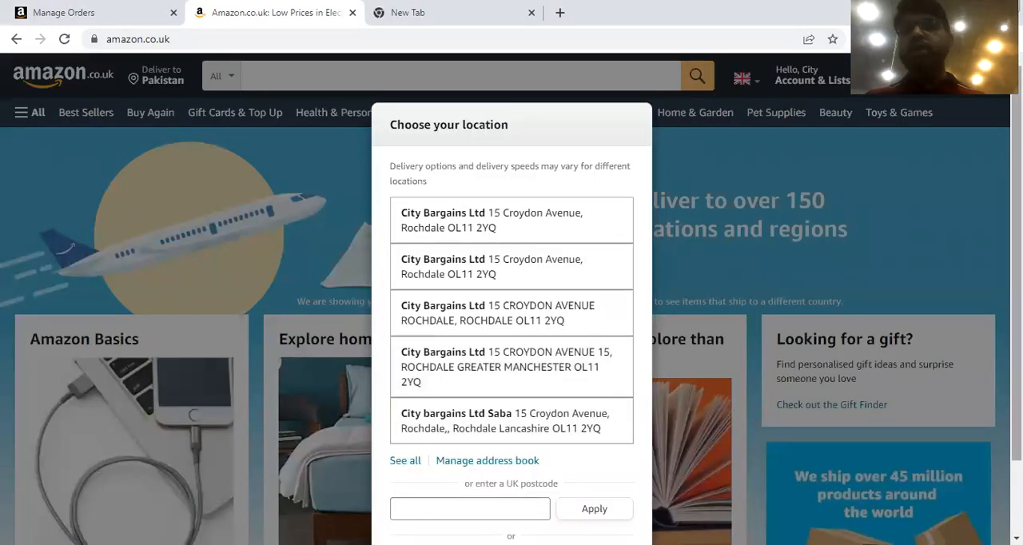
pyautogui.scroll(-1, 511, 320)
pyautogui.click(428, 422)
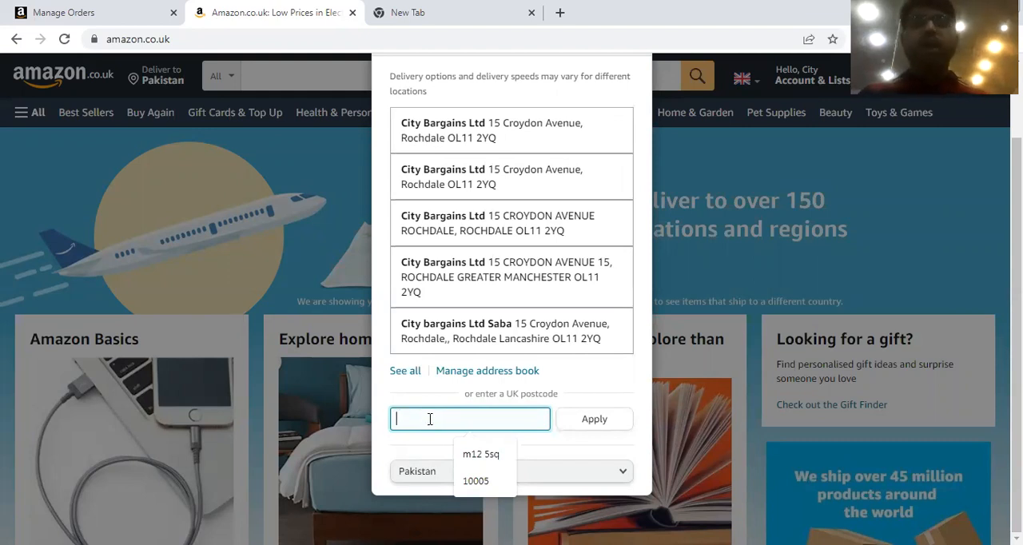
pyautogui.click(452, 445)
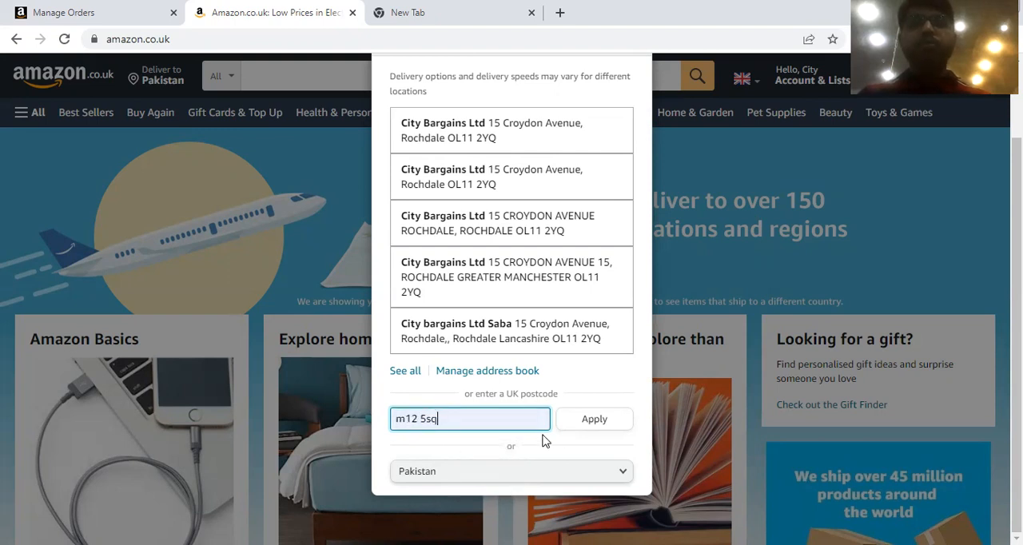
pyautogui.click(578, 426)
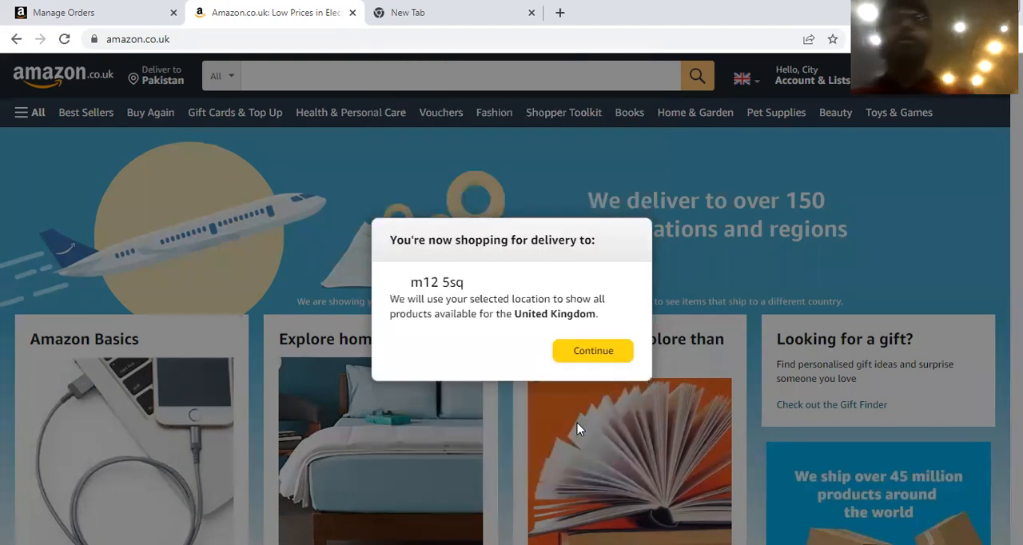
pyautogui.click(595, 349)
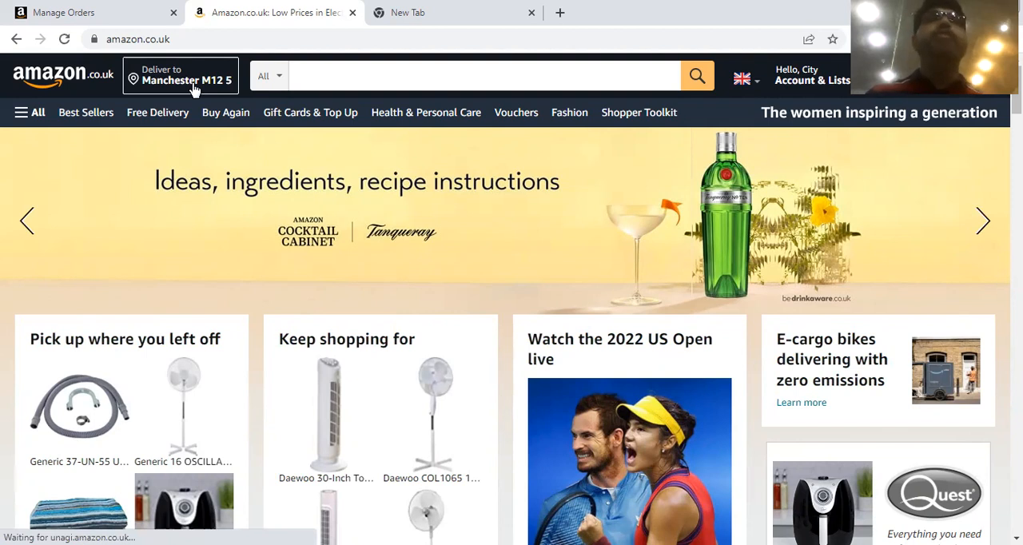
# Search the Amazon UK store for "generic items" in all departments.
pyautogui.click(324, 84)
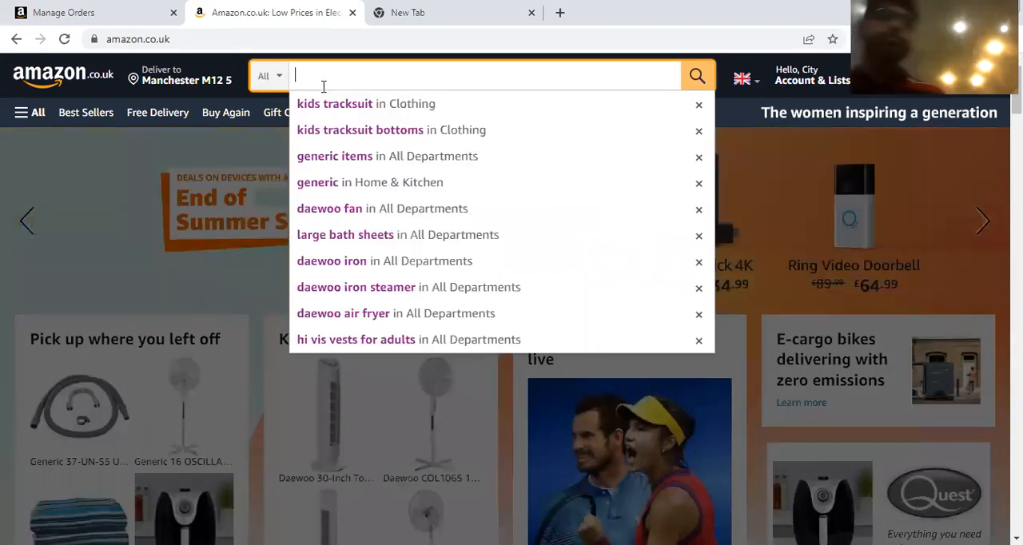
pyautogui.write('gen')
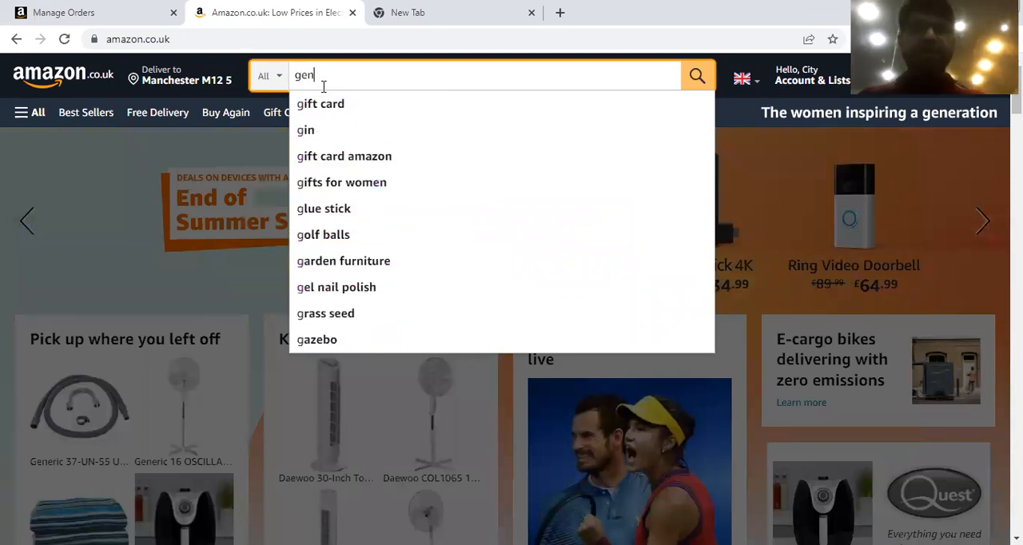
pyautogui.write('eric items')
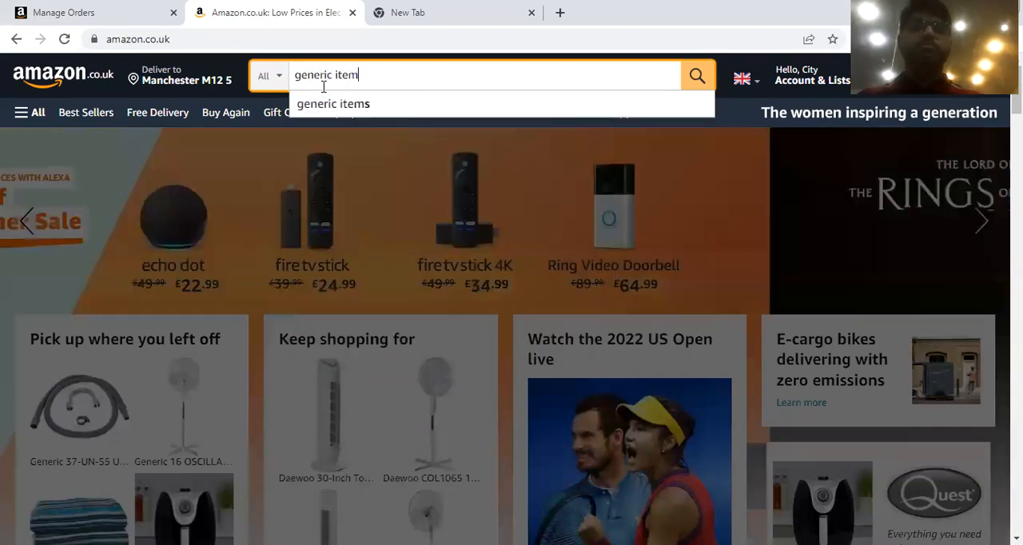
pyautogui.click(708, 80)
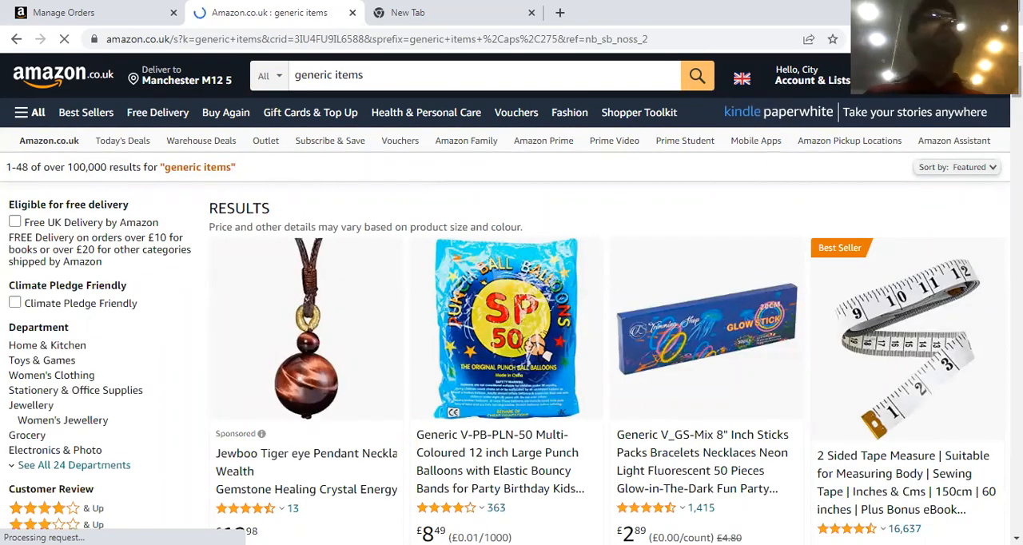
# Browse the search results and open the Generic WedDecor Triglide Slider Buckle product page.
pyautogui.scroll(-2, 511, 320)
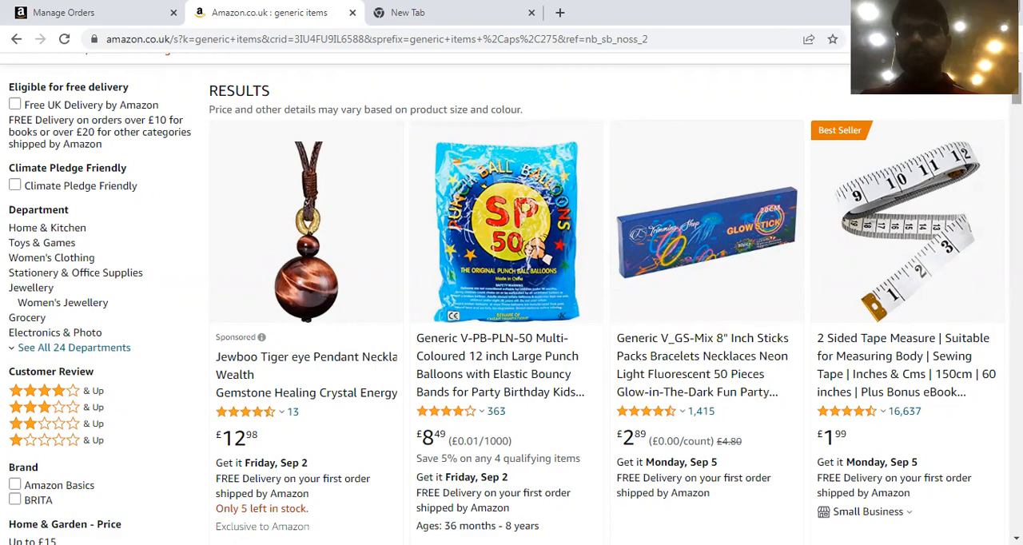
pyautogui.scroll(-2, 511, 296)
pyautogui.scroll(-4, 512, 296)
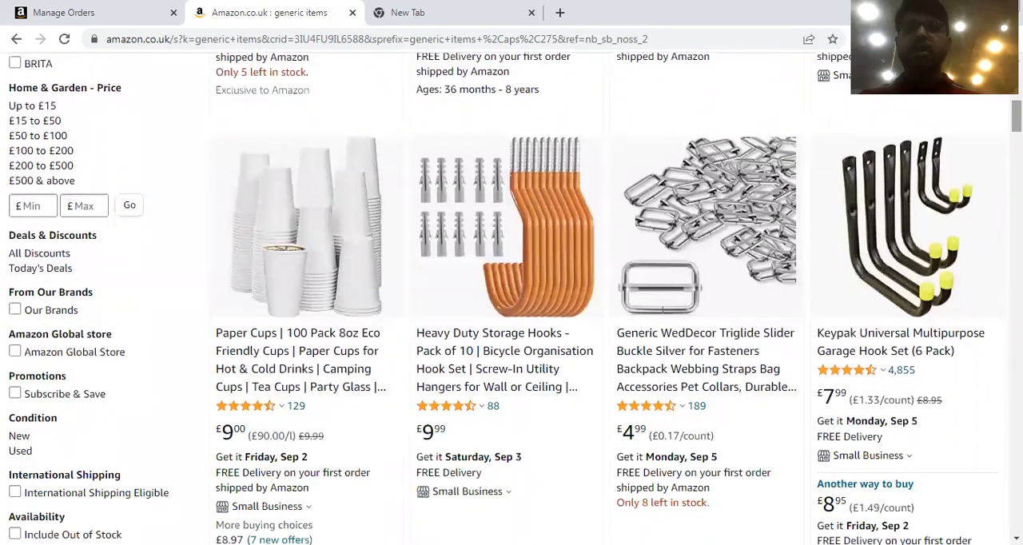
pyautogui.click(735, 339)
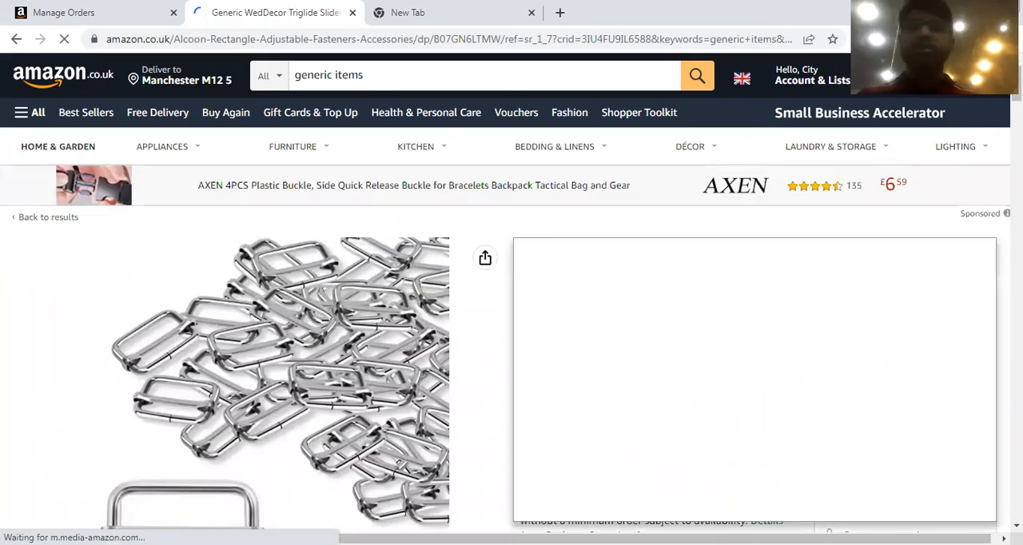
# Review the buckle's product details and copy its ASIN, B07GN6LTMW, from the additional information.
pyautogui.scroll(-2, 390, 390)
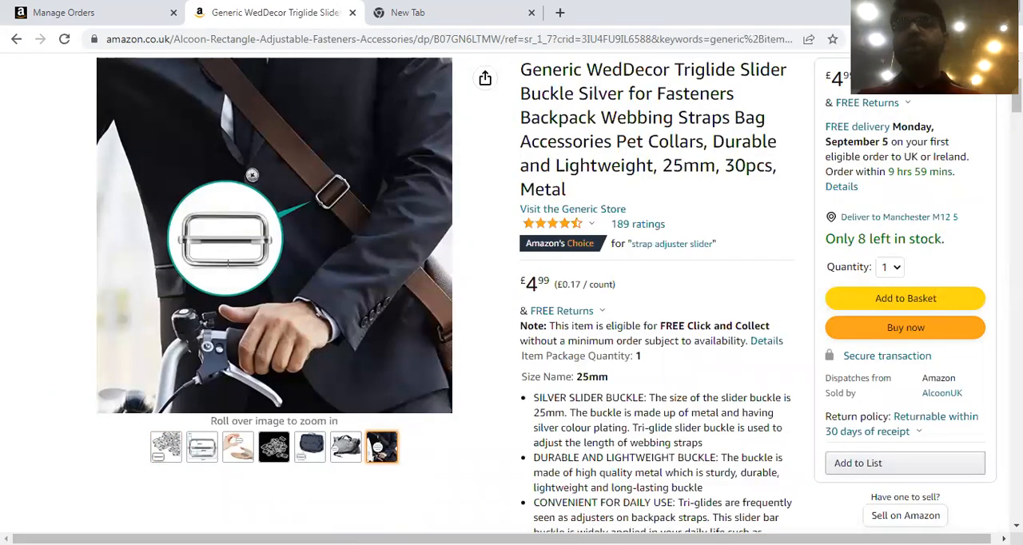
pyautogui.scroll(2, 662, 332)
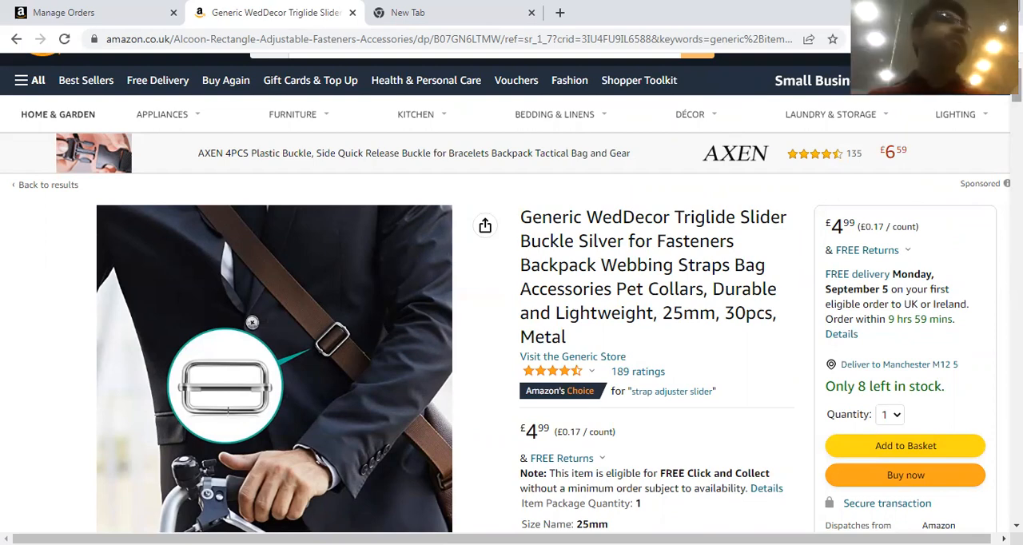
pyautogui.scroll(-20, 251, 322)
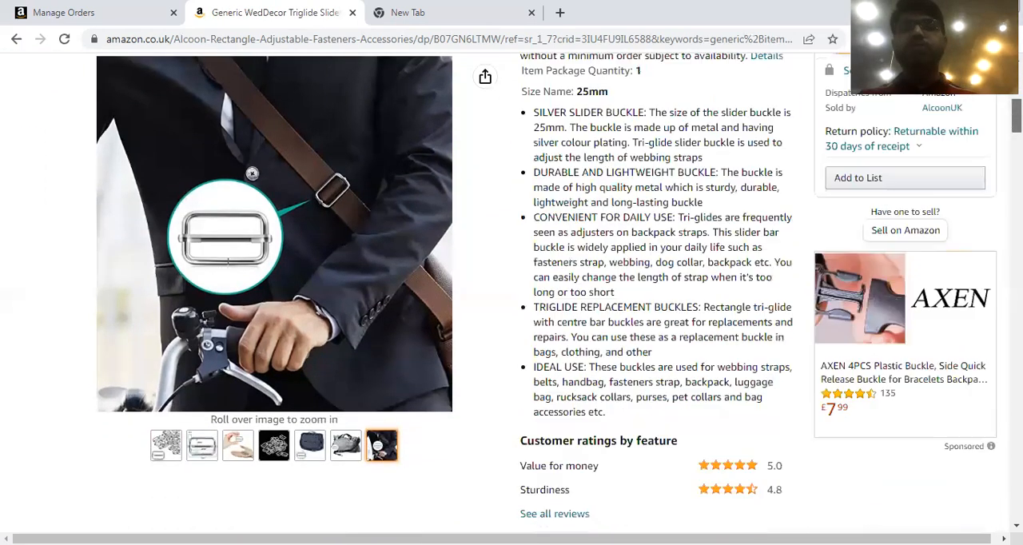
pyautogui.scroll(-2, 511, 319)
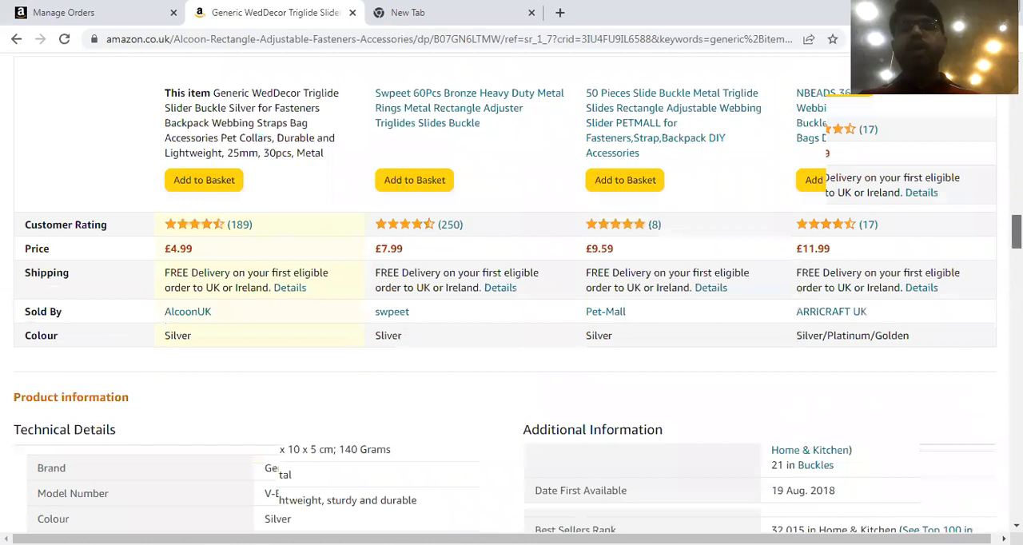
pyautogui.scroll(-5, 512, 319)
pyautogui.scroll(3, 511, 319)
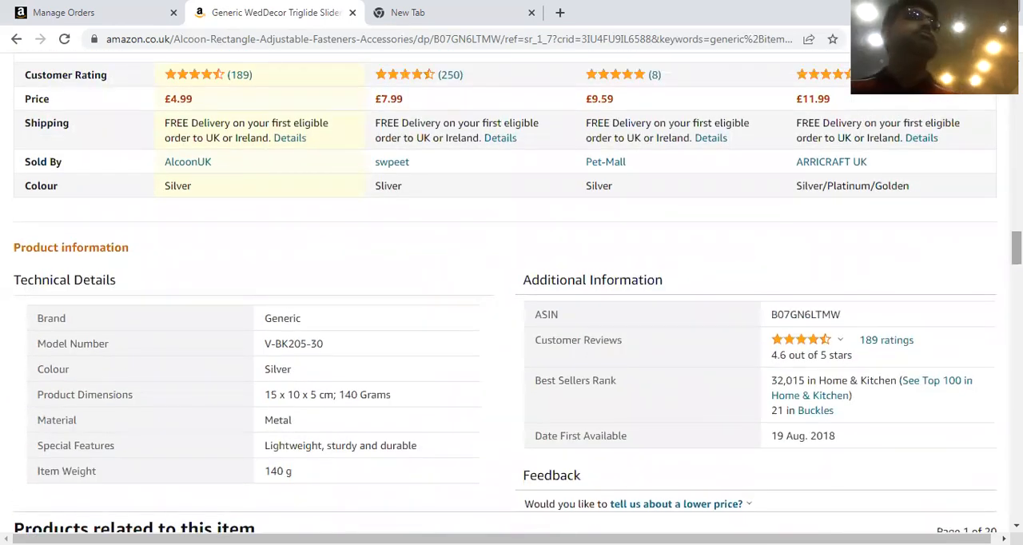
pyautogui.doubleClick(798, 308)
pyautogui.hotkey('ctrl', 'c')
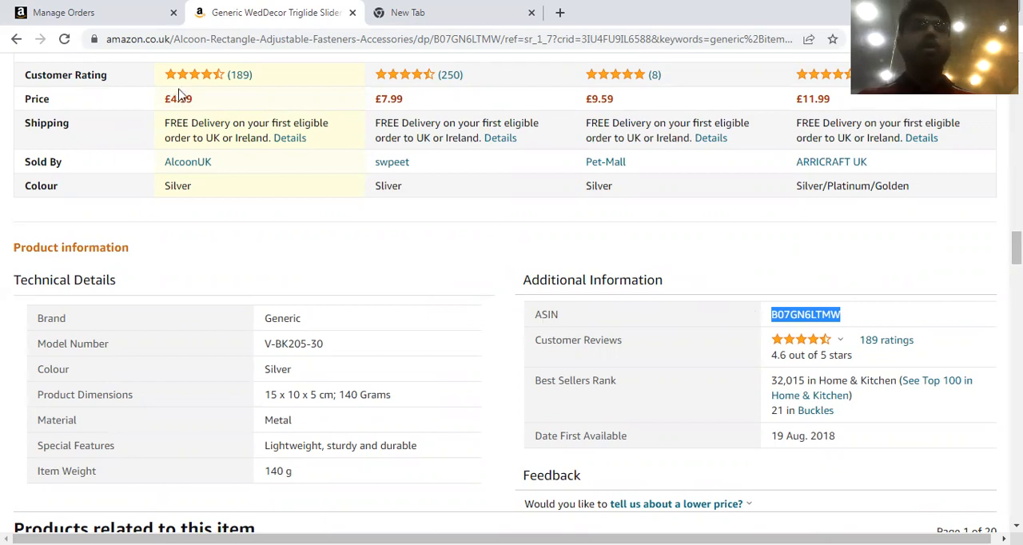
# Switch to Amazon Seller Central and open the Add Products page from the catalogue options.
pyautogui.click(73, 11)
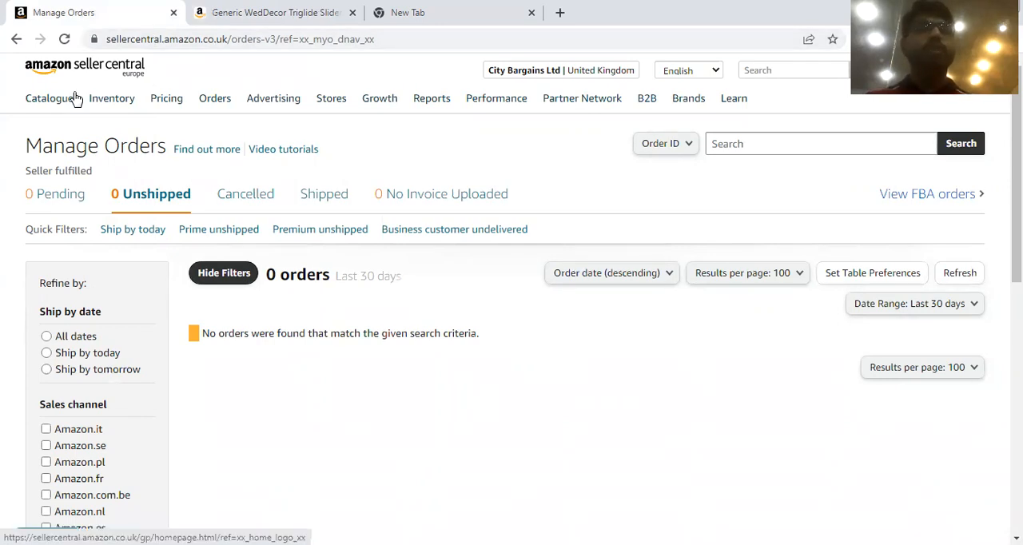
pyautogui.moveTo(51, 104)
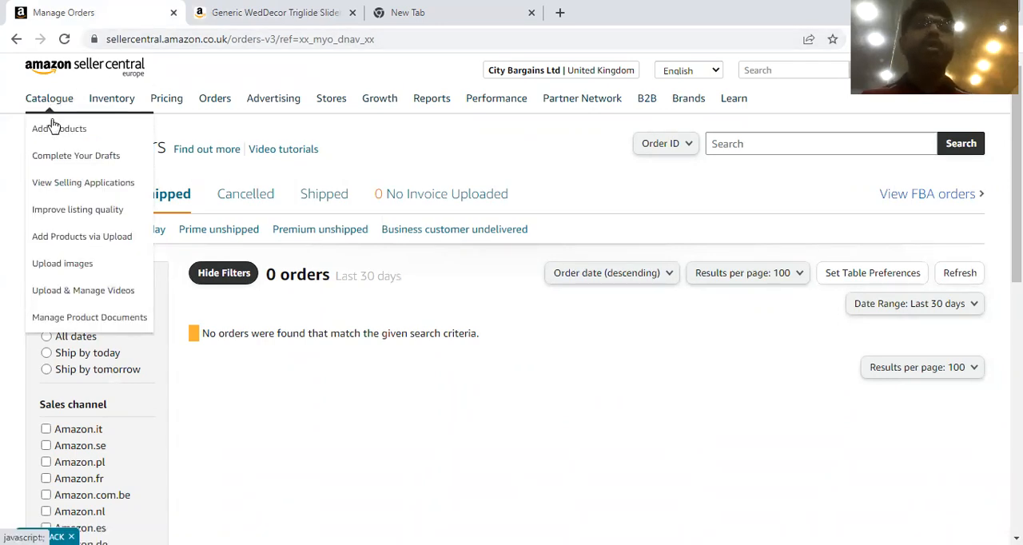
pyautogui.click(58, 132)
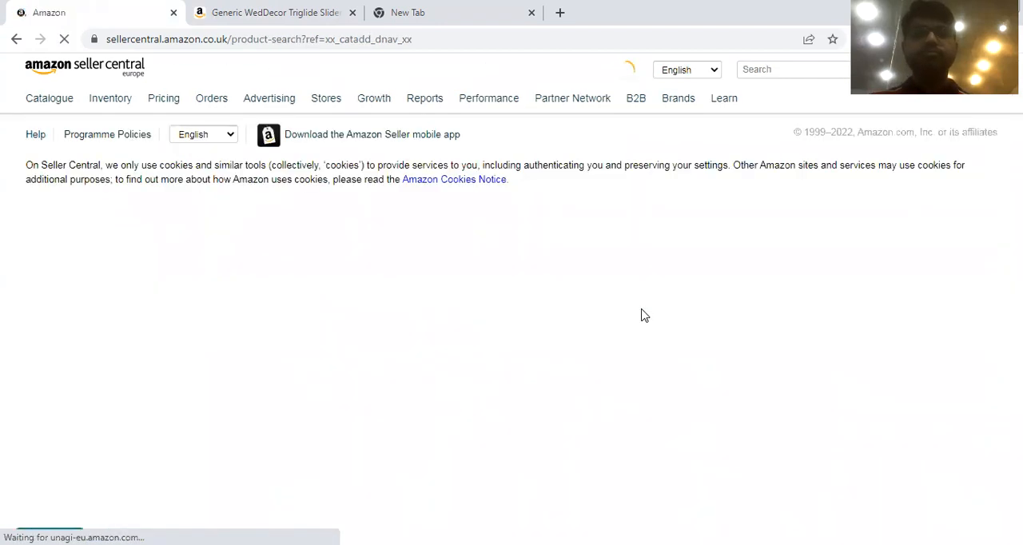
# Search Amazon's catalogue for the product with ASIN B07GN6LTMW.
pyautogui.scroll(-3, 357, 275)
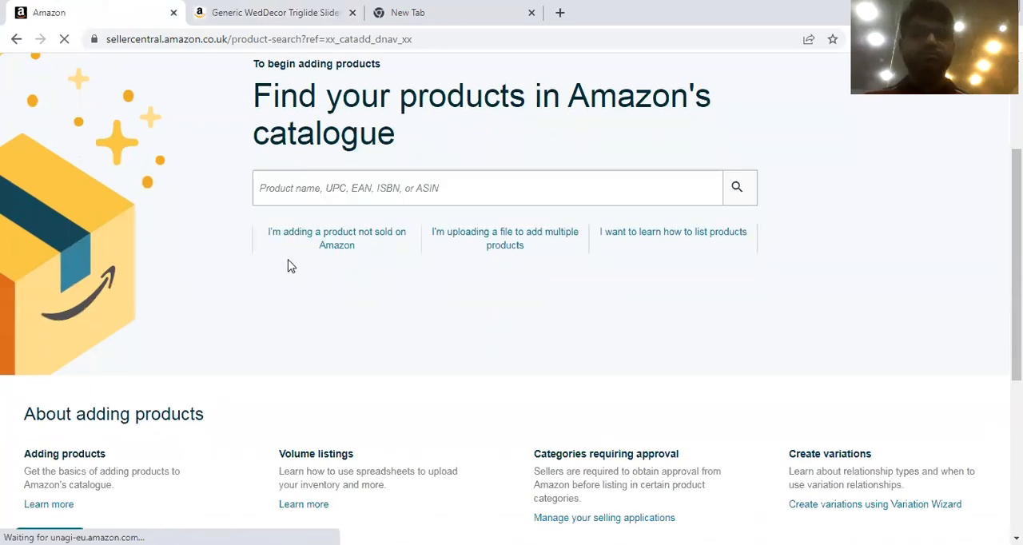
pyautogui.click(293, 190)
pyautogui.hotkey('ctrl', 'v')
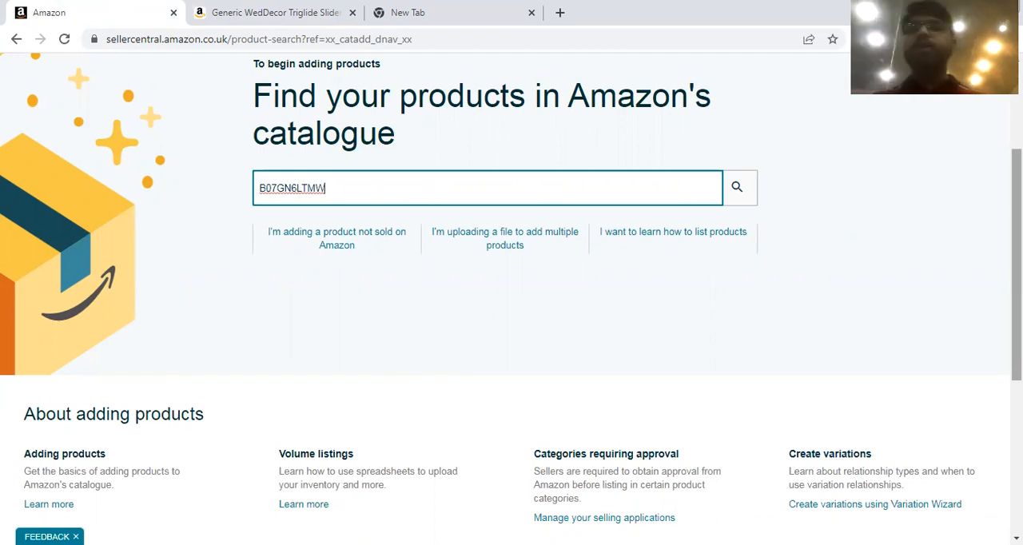
pyautogui.scroll(1, 511, 296)
pyautogui.scroll(1, 511, 296)
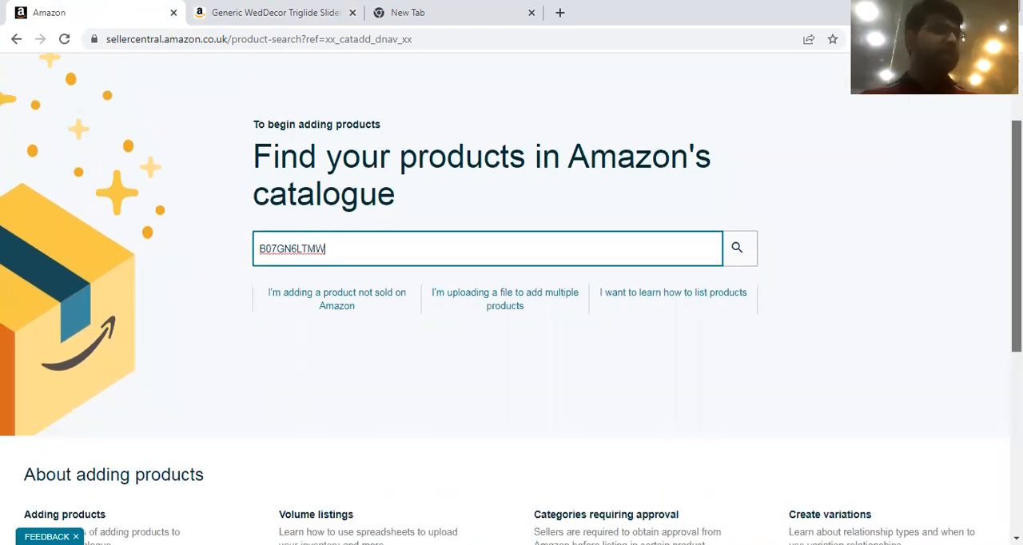
pyautogui.scroll(2, 512, 295)
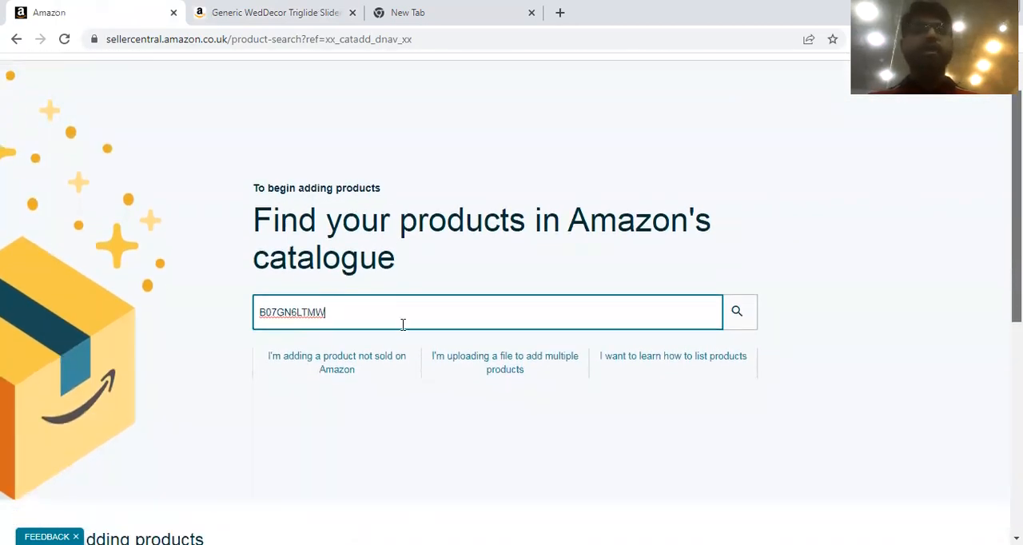
pyautogui.click(751, 319)
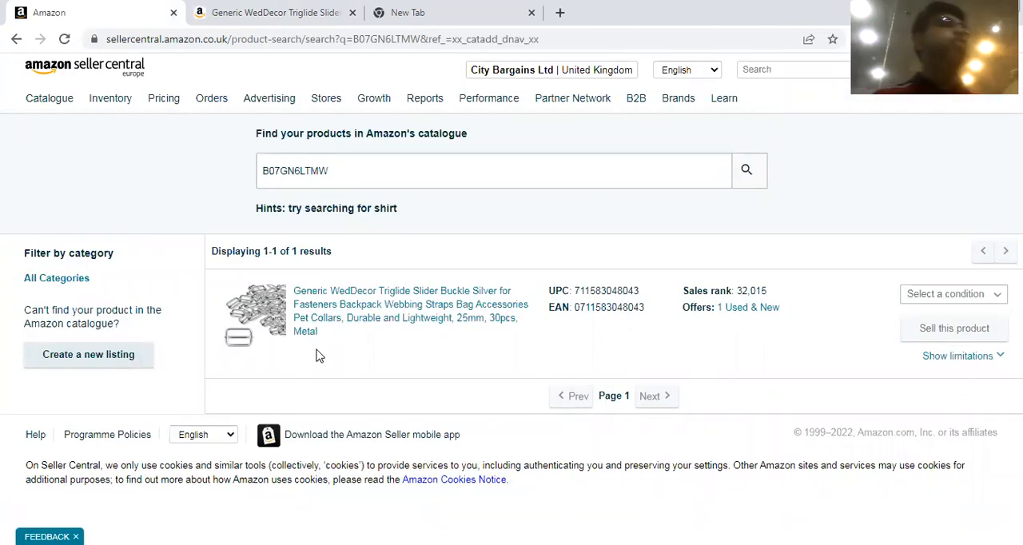
# Set the buckle's condition to New and choose to sell this product.
pyautogui.click(992, 294)
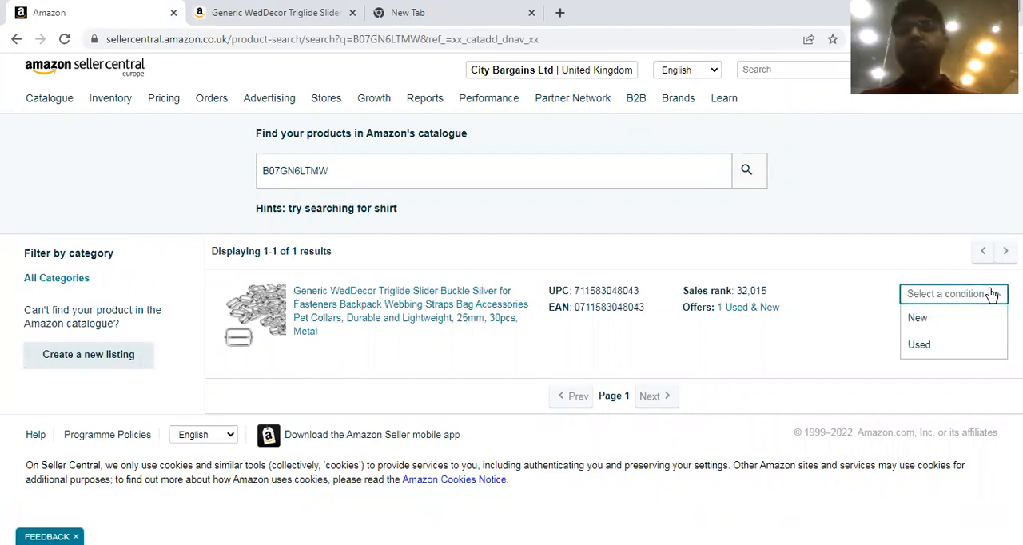
pyautogui.click(919, 323)
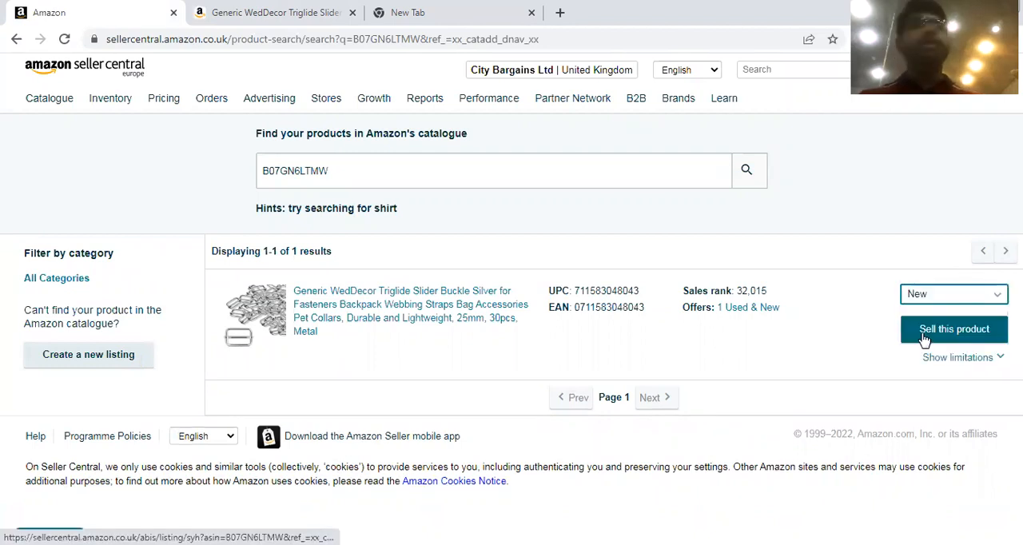
pyautogui.click(924, 339)
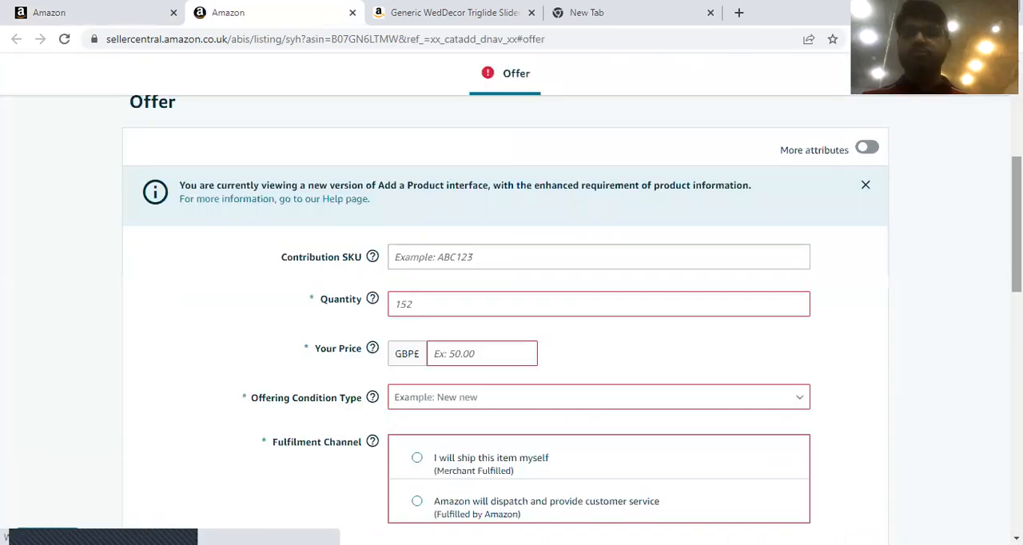
# Set the offer's quantity to 50.
pyautogui.click(527, 217)
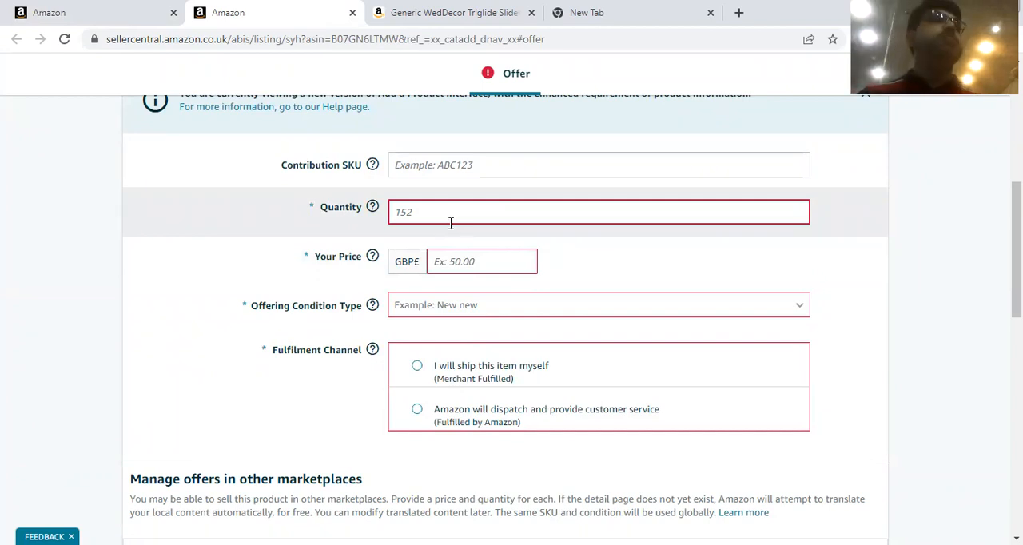
pyautogui.click(447, 260)
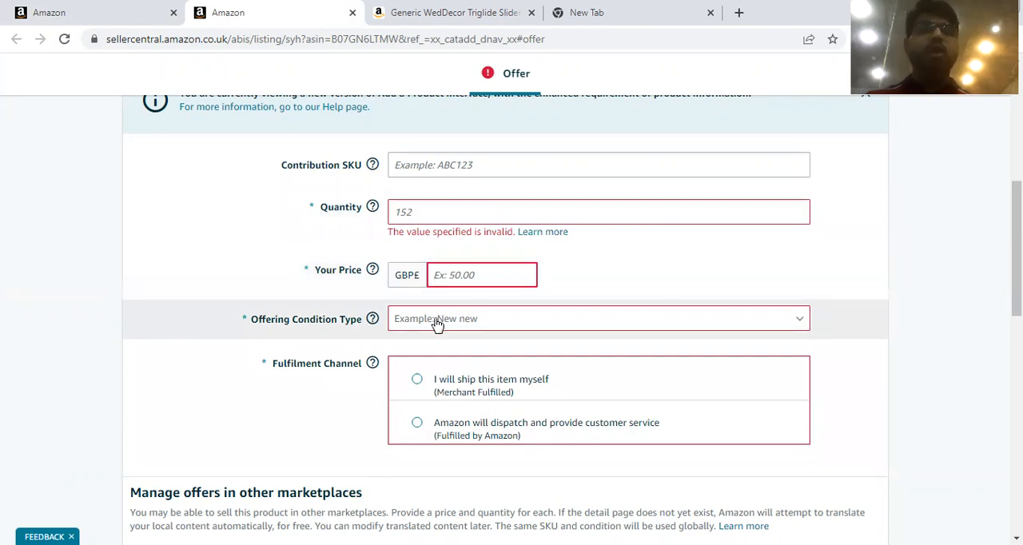
pyautogui.click(406, 208)
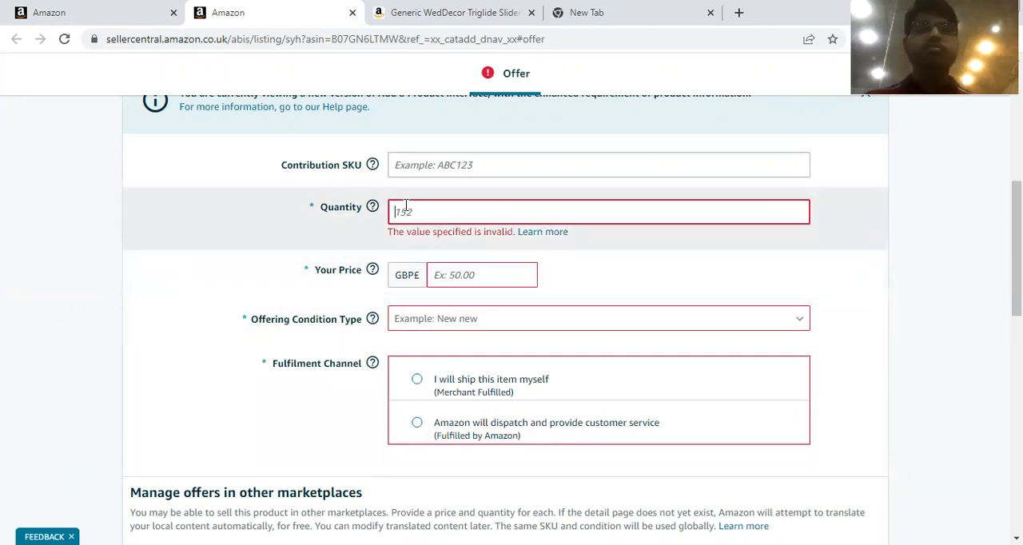
pyautogui.write('5')
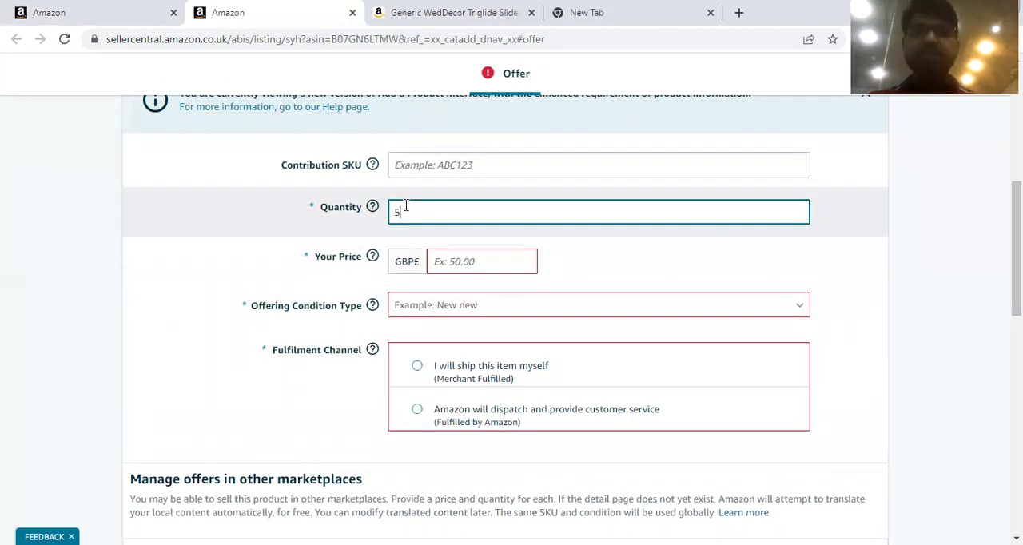
pyautogui.write('0')
pyautogui.scroll(-1, 459, 235)
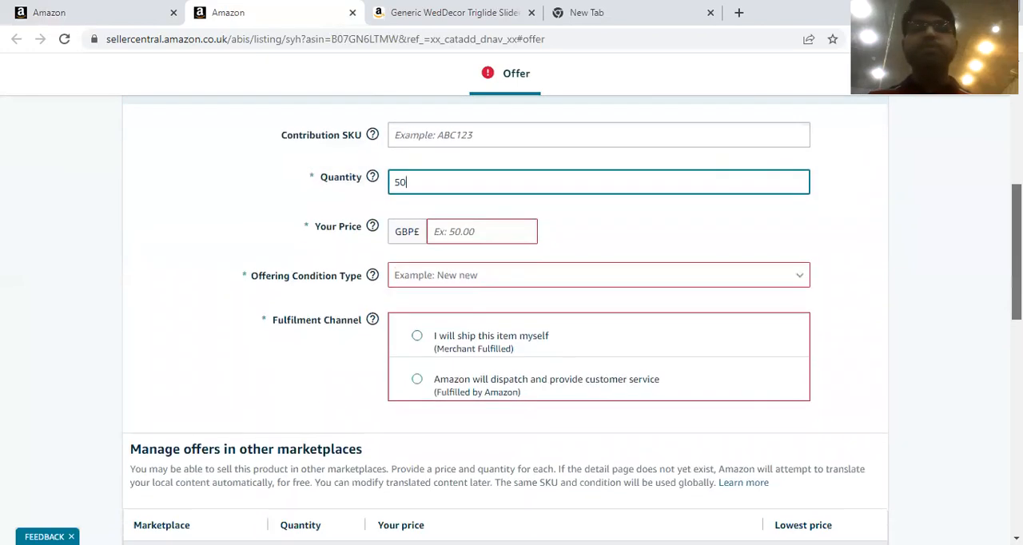
# Set the offer's price to GBP 4.95 and its offering condition type to New.
pyautogui.click(448, 209)
pyautogui.scroll(4, 887, 215)
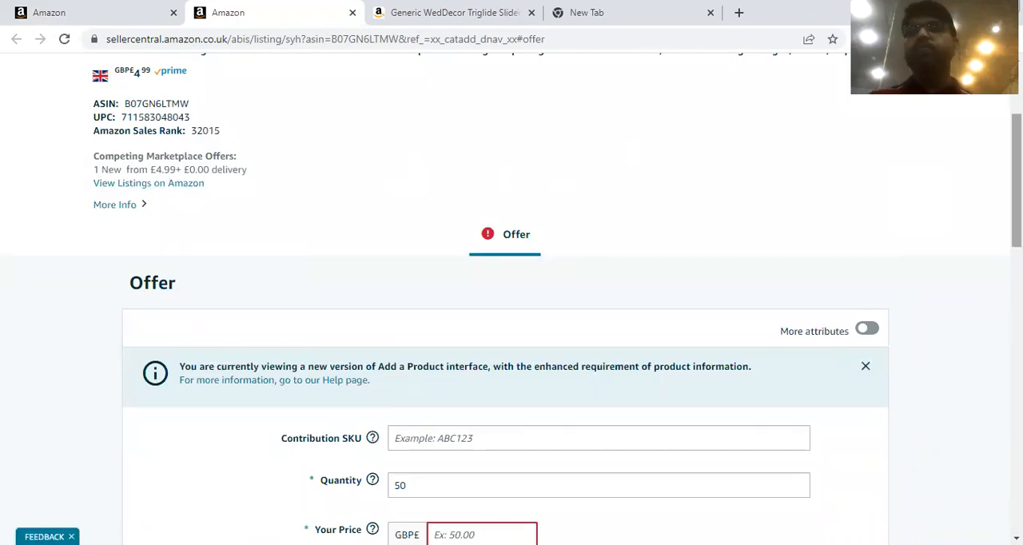
pyautogui.scroll(-4, 630, 155)
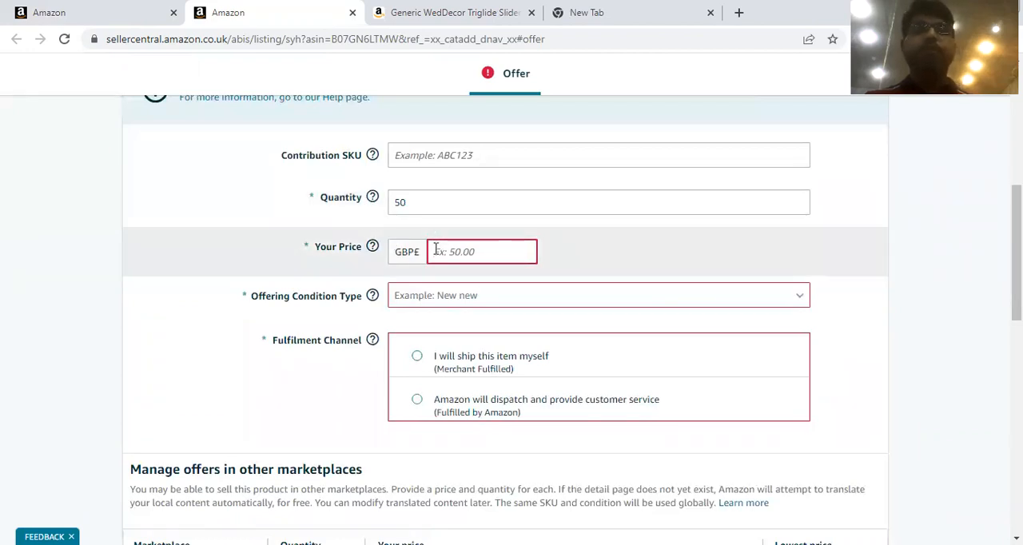
pyautogui.click(436, 251)
pyautogui.write('1.95')
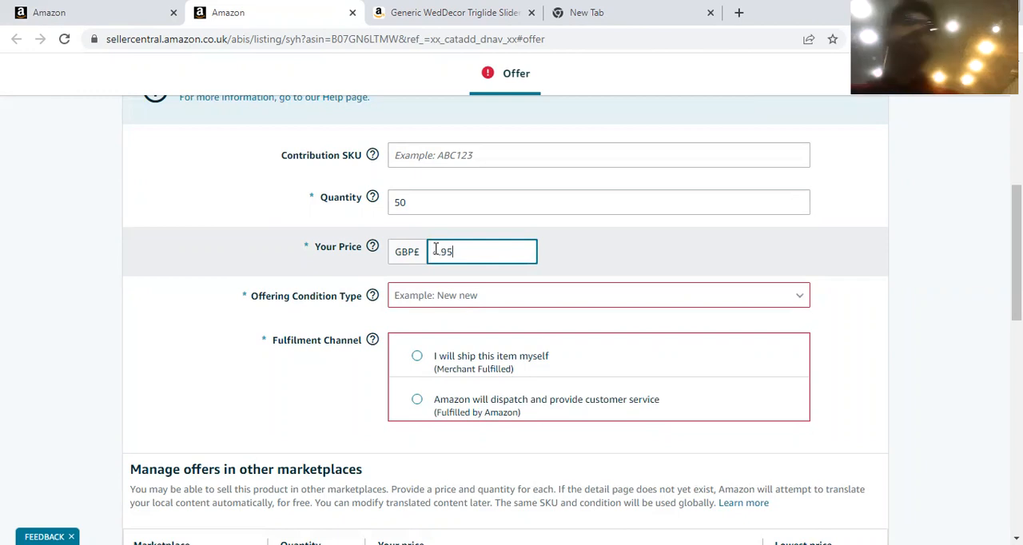
pyautogui.click(448, 306)
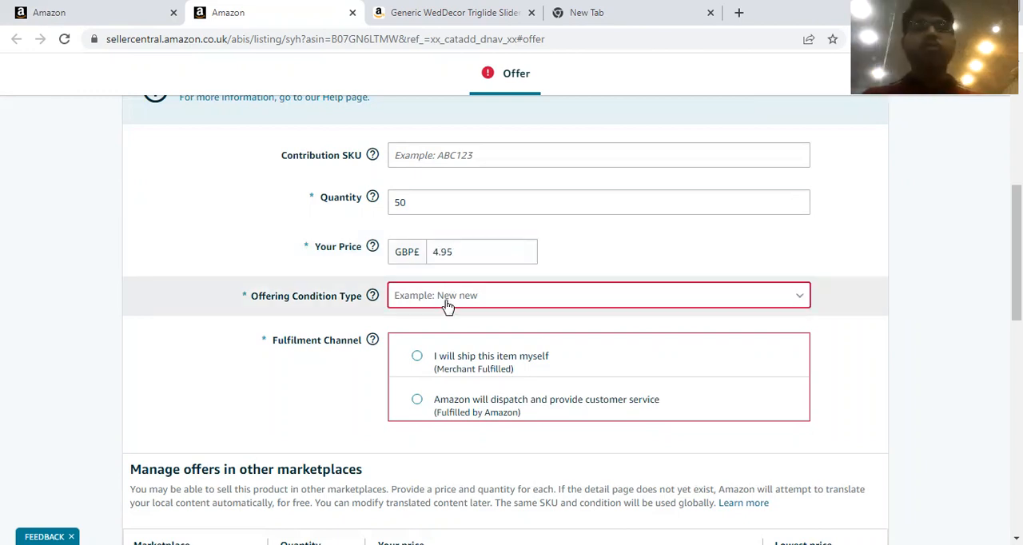
pyautogui.click(448, 306)
pyautogui.click(423, 349)
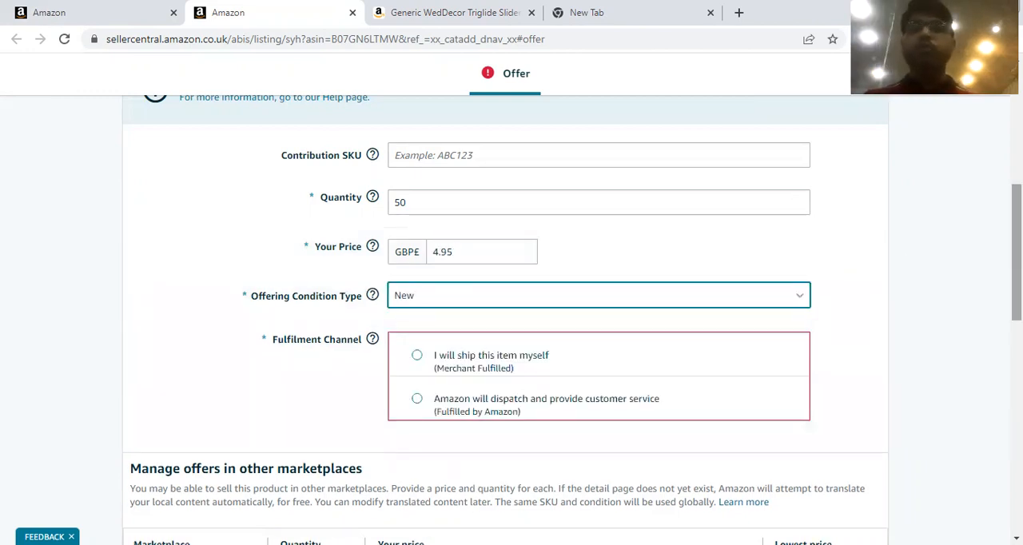
# Choose Fulfilled by Amazon as the fulfilment channel, leave the other marketplaces' prices empty, and save the finished offer.
pyautogui.scroll(-2, 480, 296)
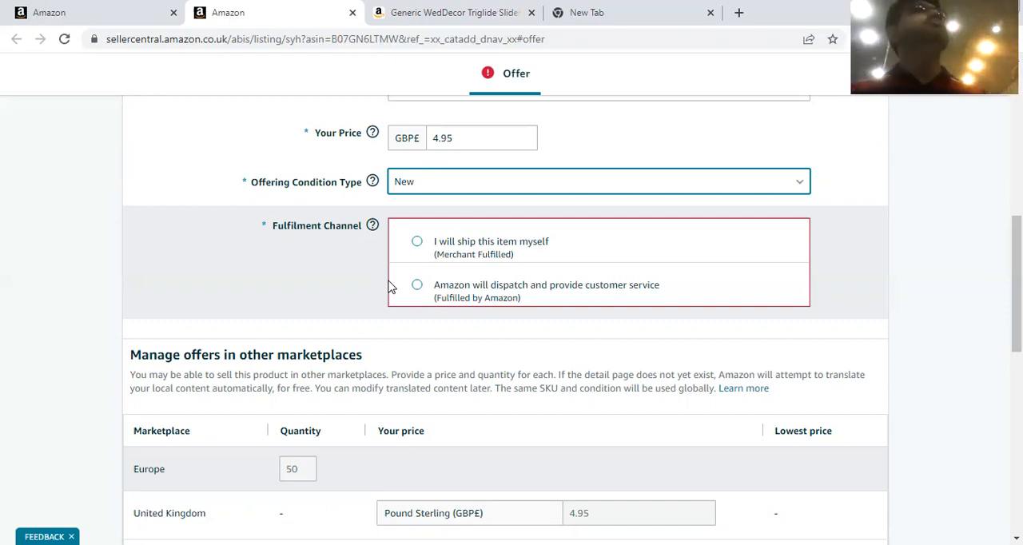
pyautogui.click(416, 285)
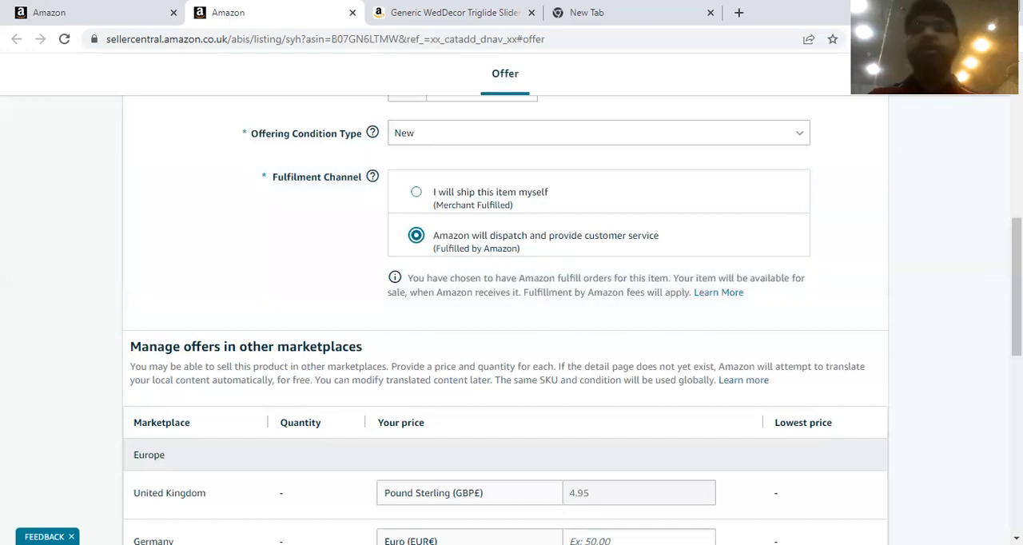
pyautogui.scroll(-1, 1016, 288)
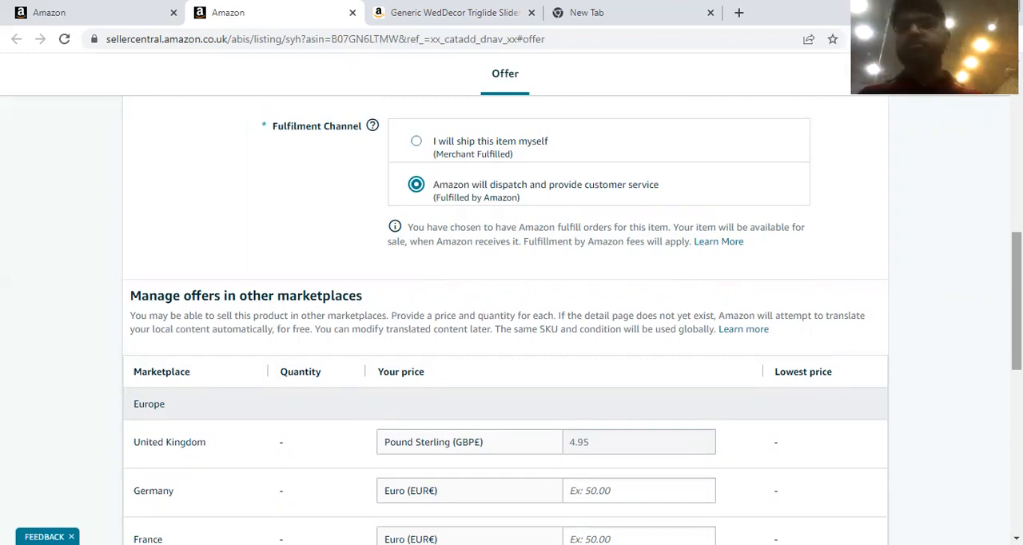
pyautogui.scroll(-1, 541, 230)
pyautogui.scroll(1, 542, 230)
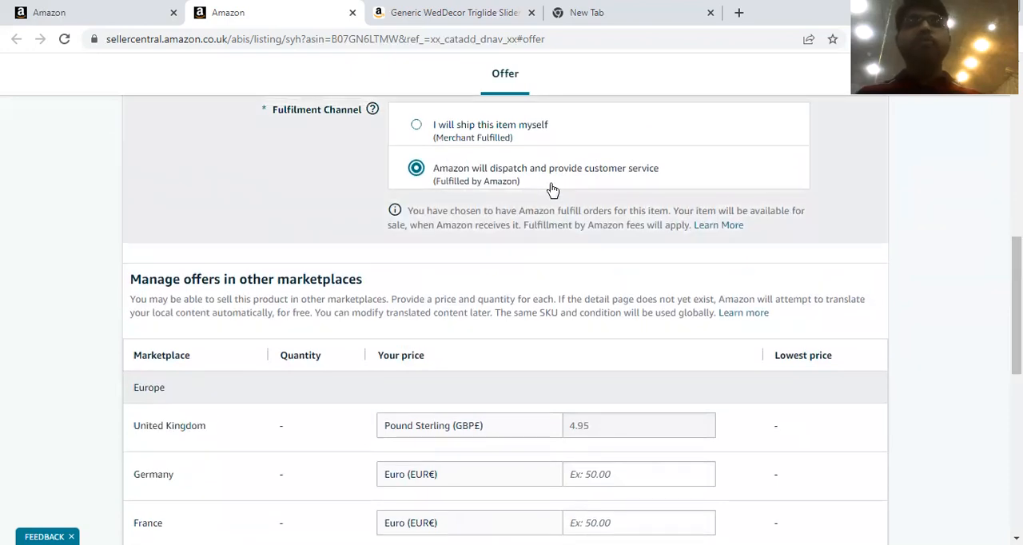
pyautogui.scroll(-6, 511, 319)
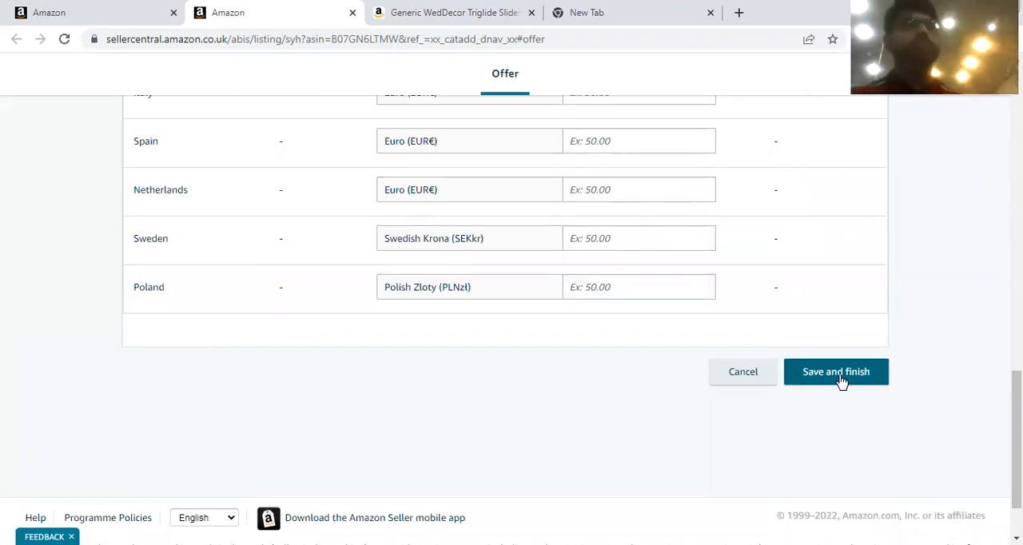
pyautogui.click(842, 382)
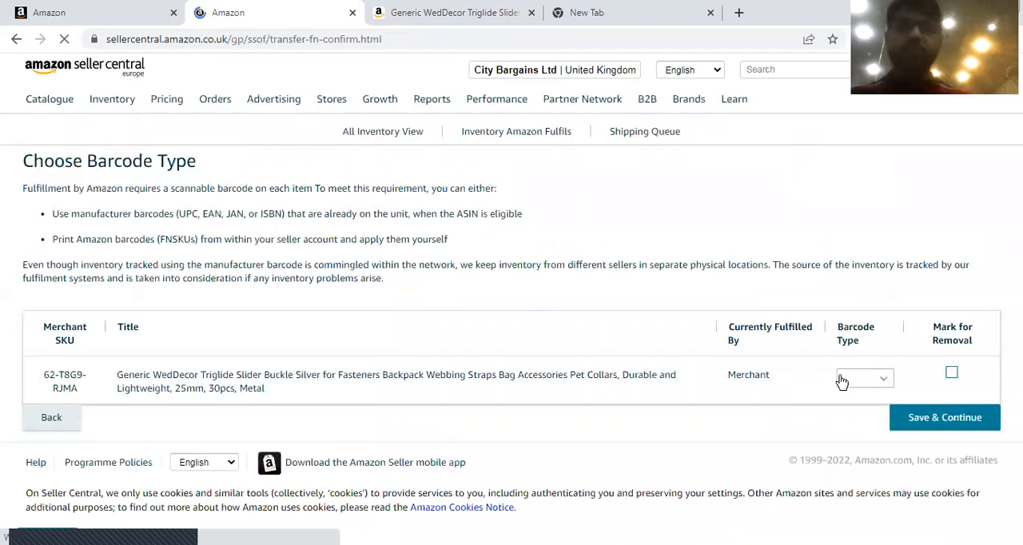
# Set the buckle's barcode type to Amazon barcode, then save and continue to the Send to Amazon workflow.
pyautogui.click(889, 379)
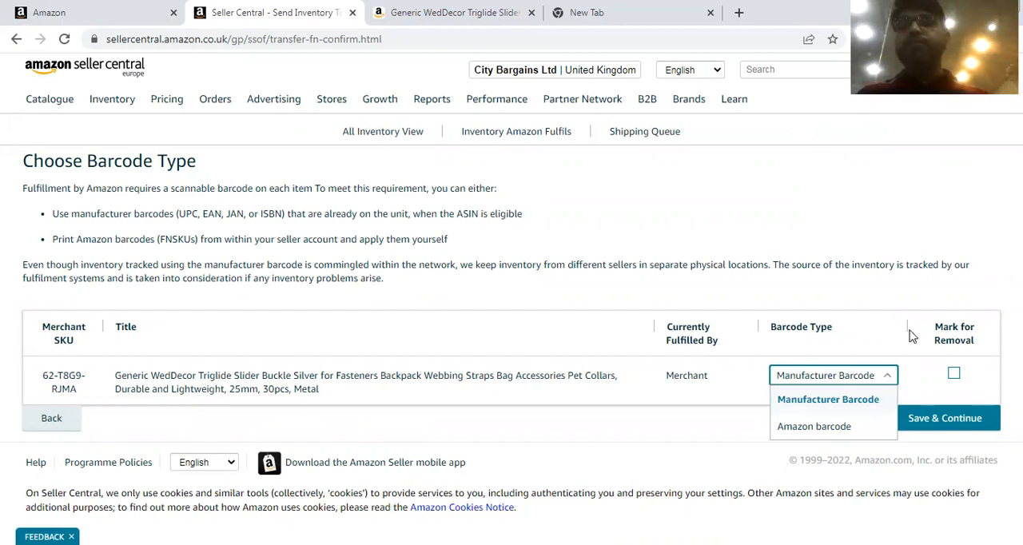
pyautogui.click(823, 432)
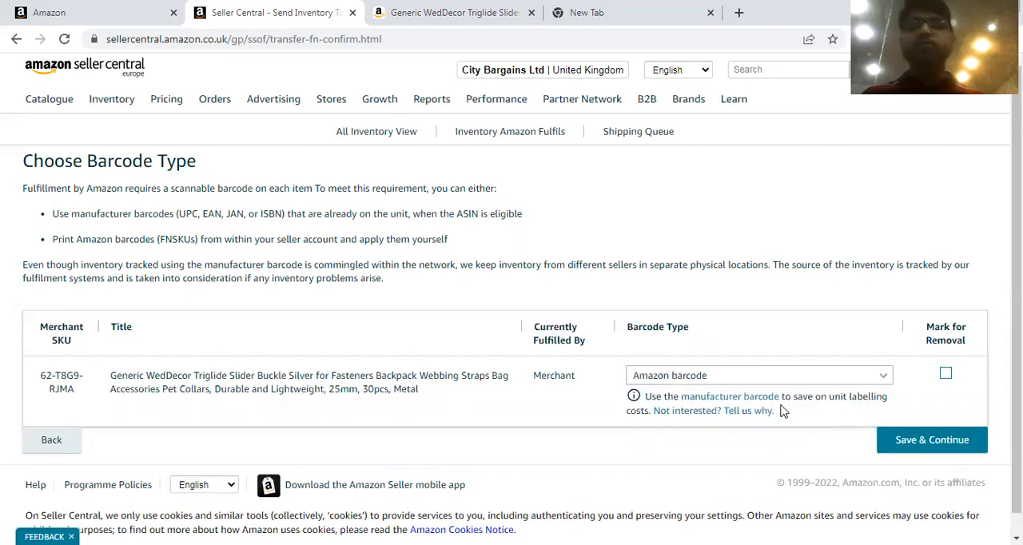
pyautogui.click(725, 376)
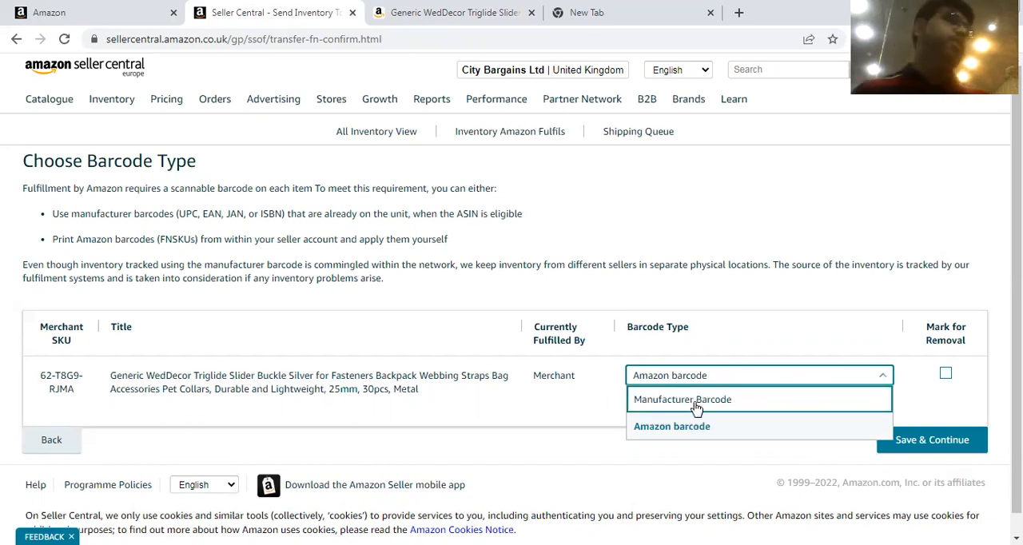
pyautogui.click(694, 429)
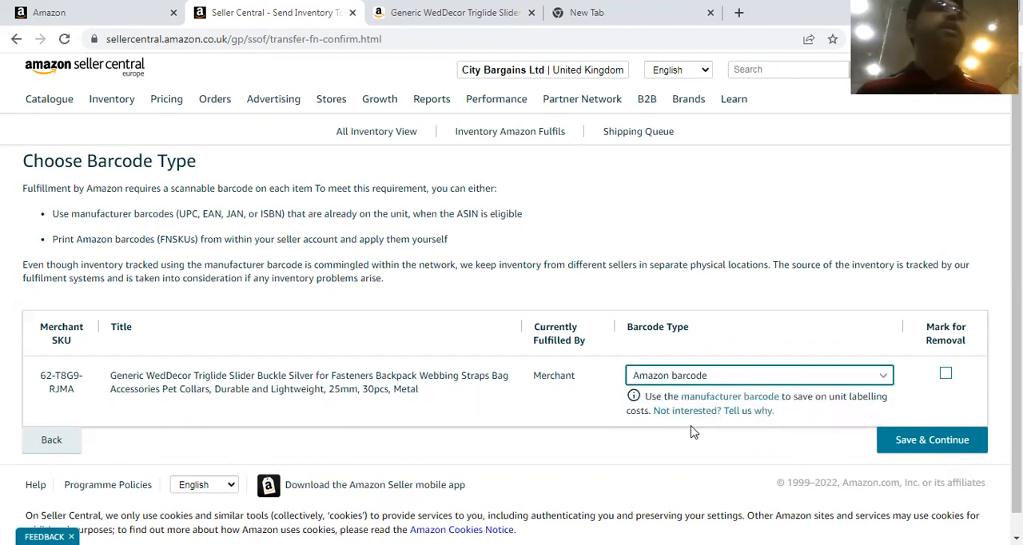
pyautogui.scroll(-1, 991, 336)
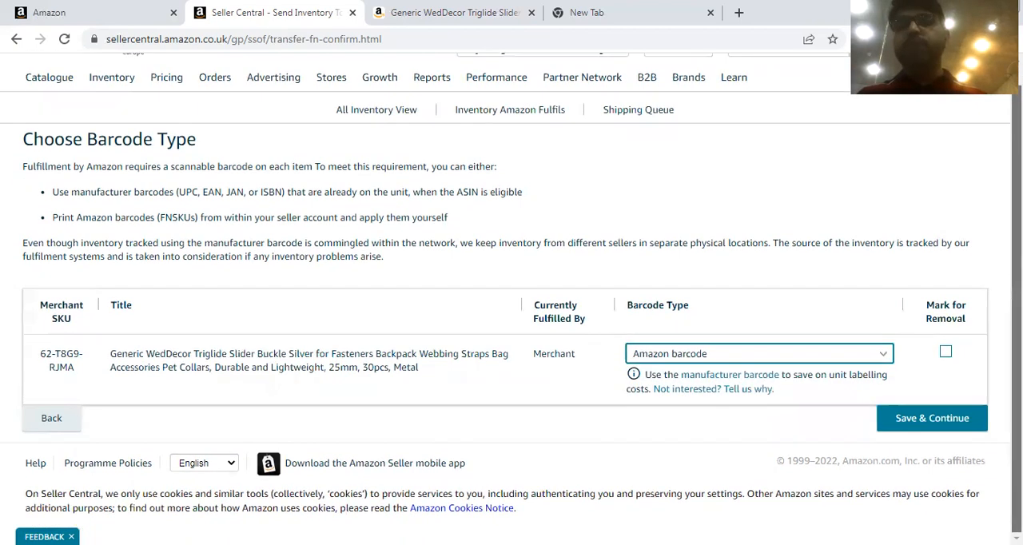
pyautogui.click(898, 417)
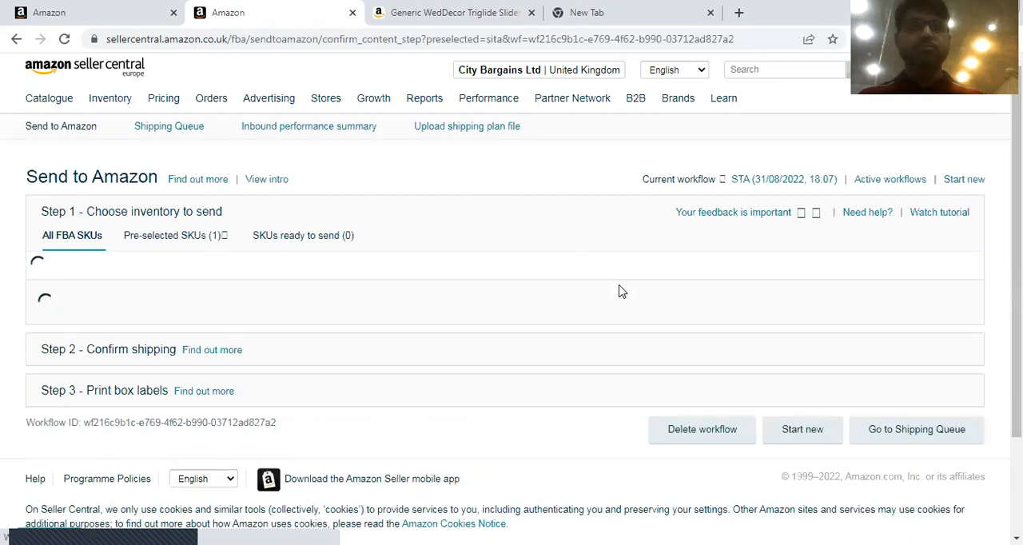
# Create a new case pack template for the buckle, named "Generic WedDecor Triglide Slider Buckle Silver" by copying the start of the product title.
pyautogui.scroll(-3, 511, 319)
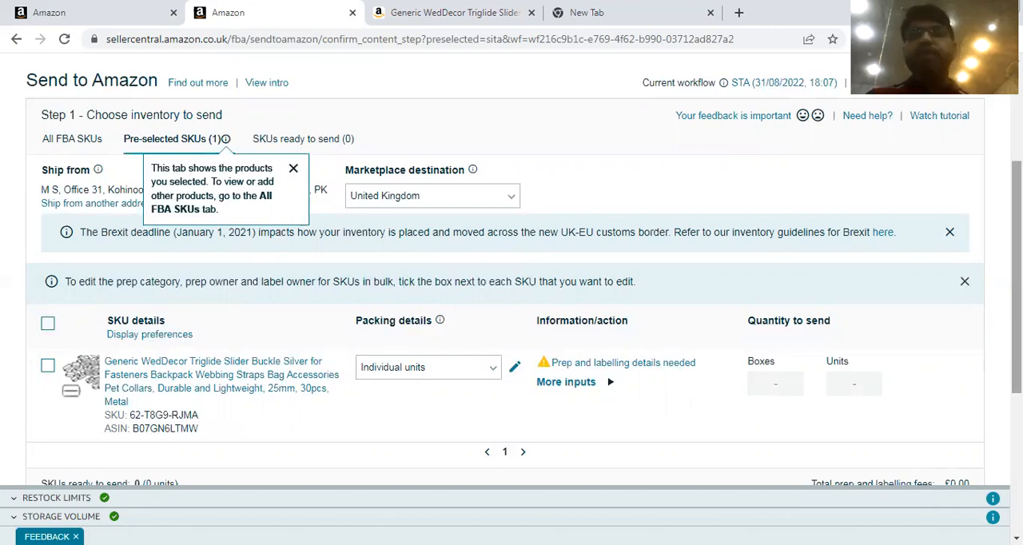
pyautogui.scroll(-1, 480, 325)
pyautogui.click(486, 300)
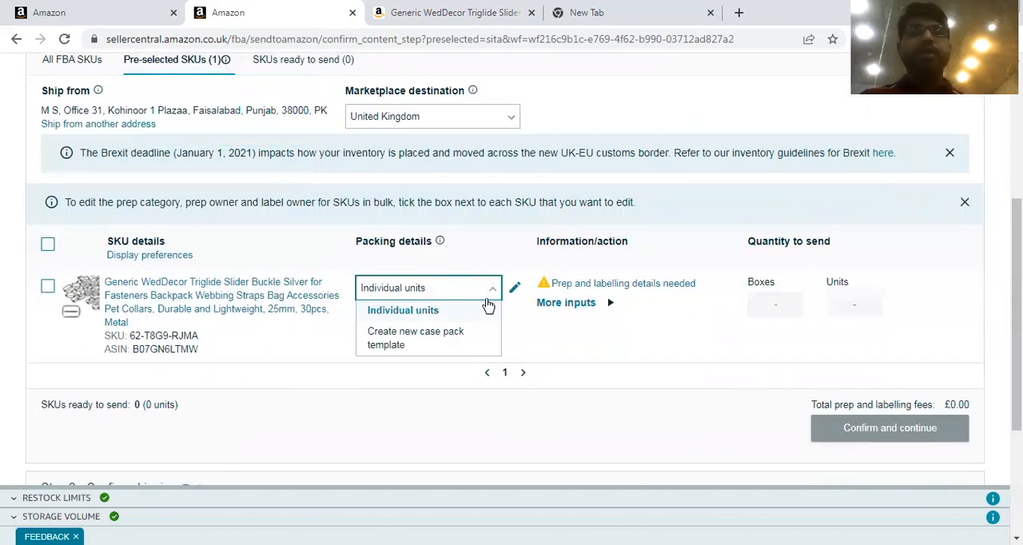
pyautogui.click(431, 342)
pyautogui.click(187, 239)
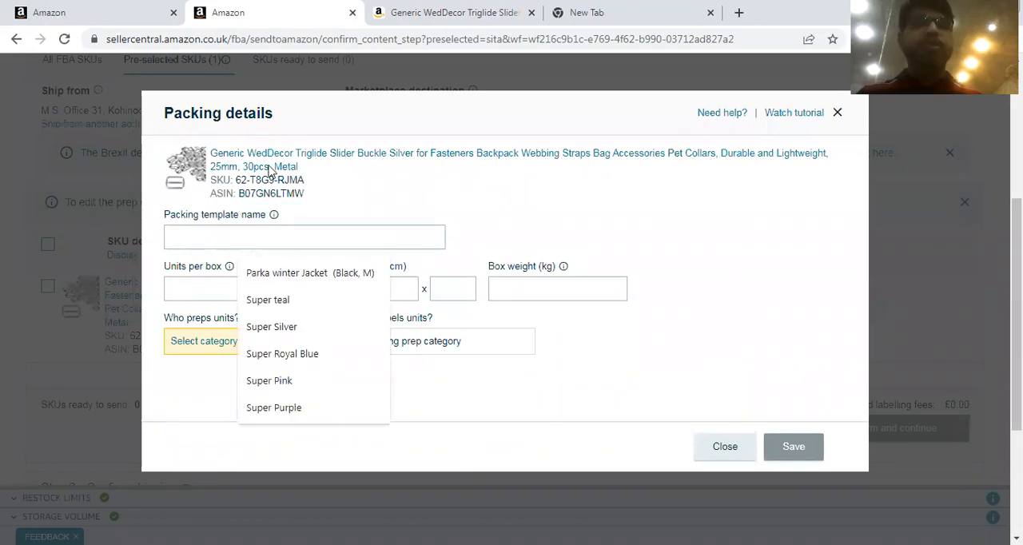
pyautogui.moveTo(210, 152); pyautogui.dragTo(416, 158)
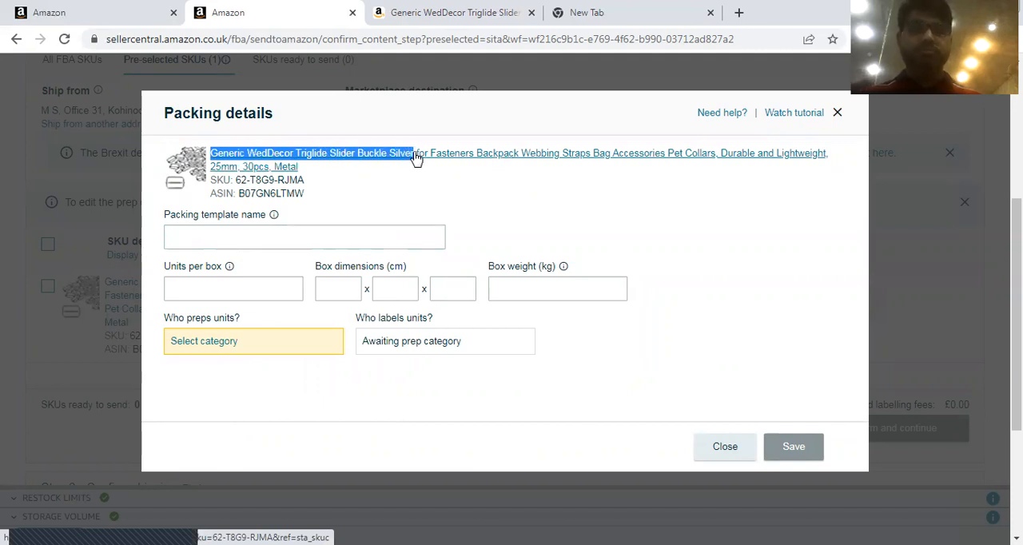
pyautogui.hotkey('ctrl', 'c')
pyautogui.click(292, 232)
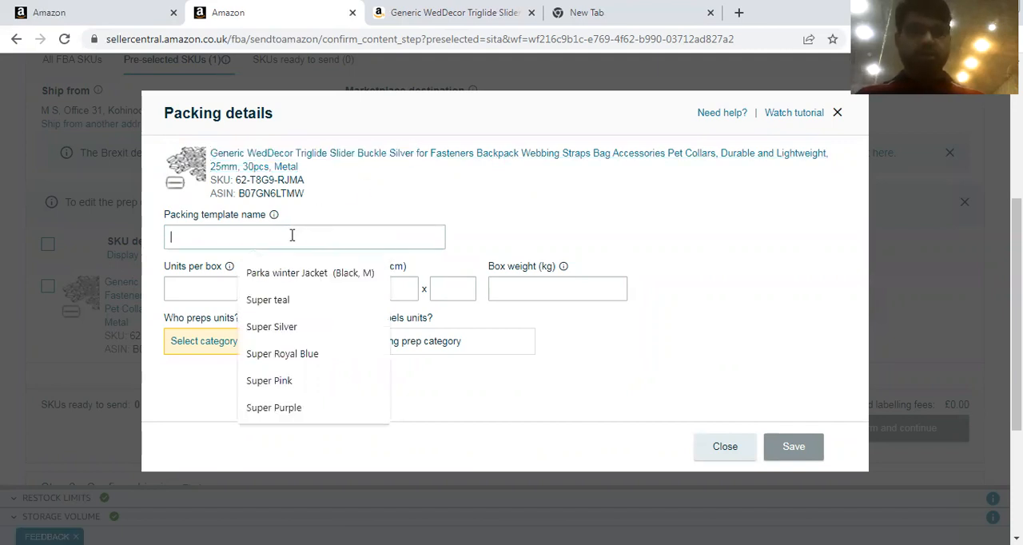
pyautogui.hotkey('ctrl', 'v')
# Set the packing template to 50 units per box, box dimensions of 40 x 30 x 15 cm and a box weight of 15 kg.
pyautogui.click(199, 288)
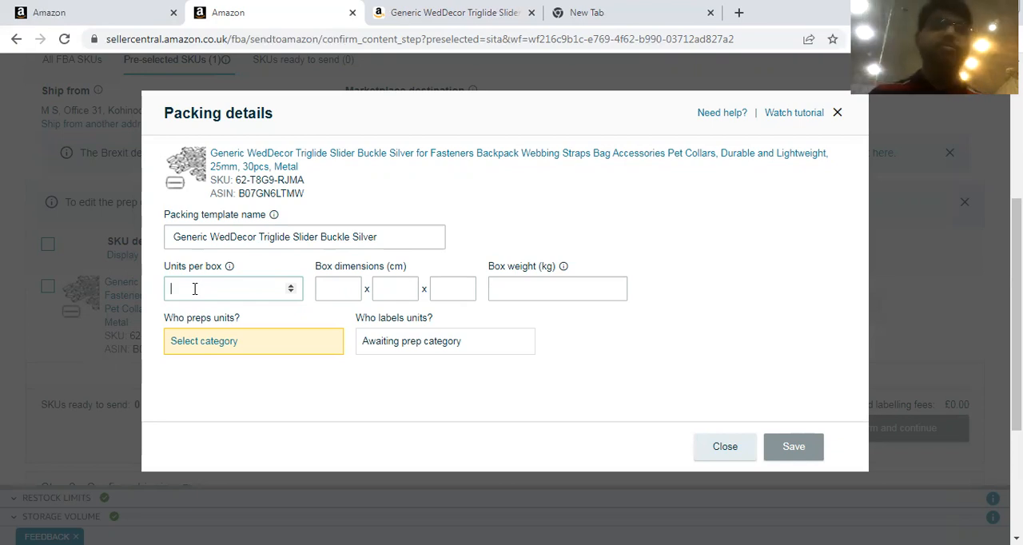
pyautogui.write('50')
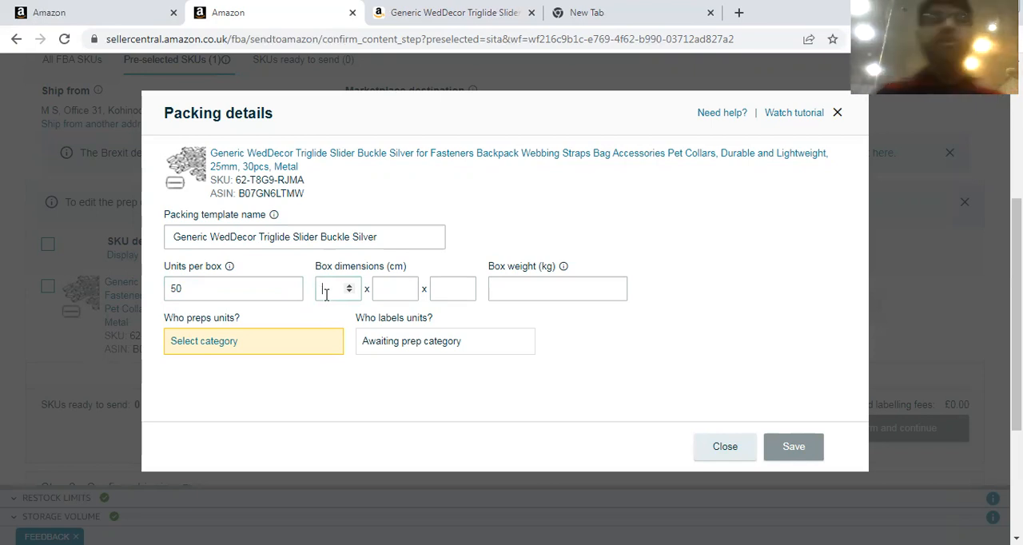
pyautogui.write('40')
pyautogui.press('Tab')
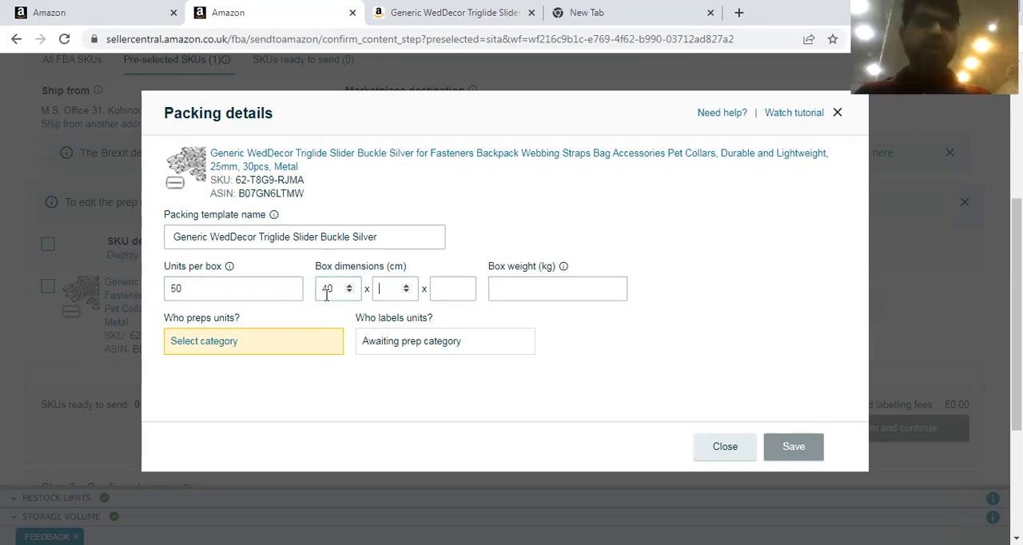
pyautogui.write('30')
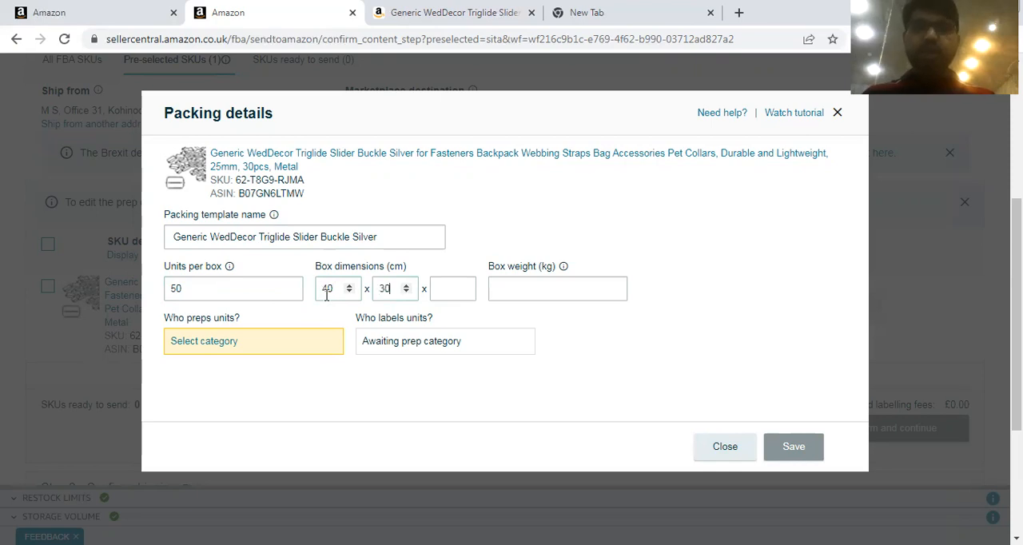
pyautogui.press('Tab')
pyautogui.write('15')
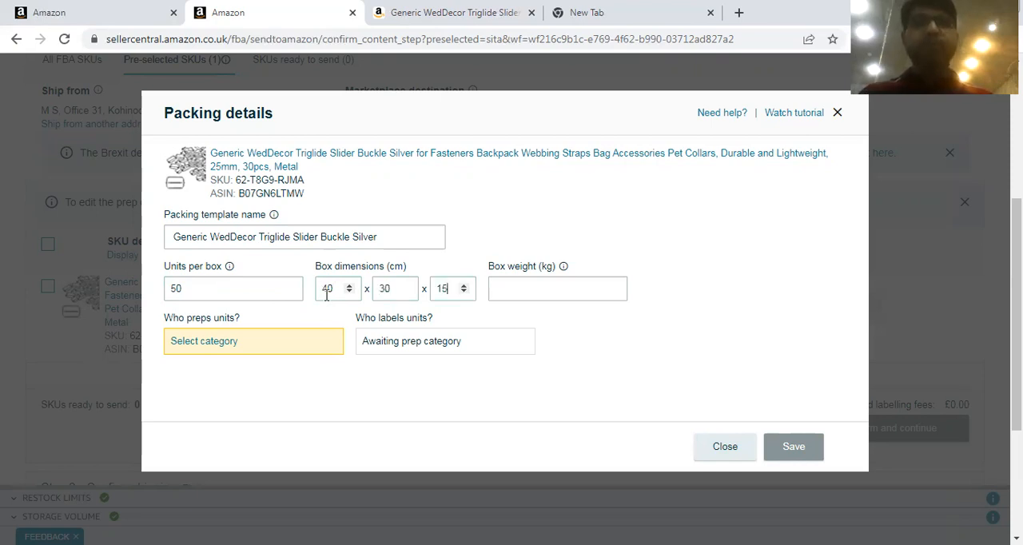
pyautogui.click(495, 291)
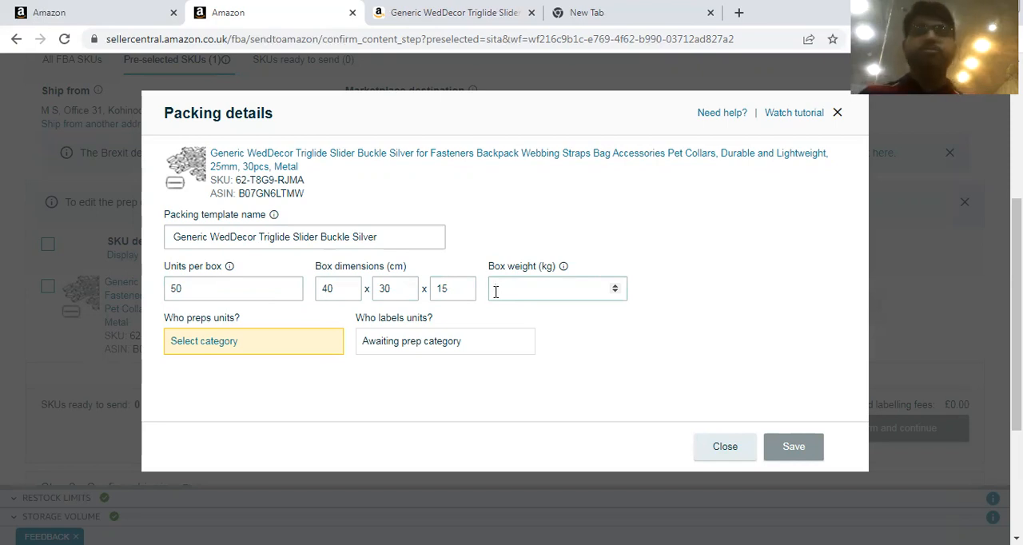
pyautogui.write('5')
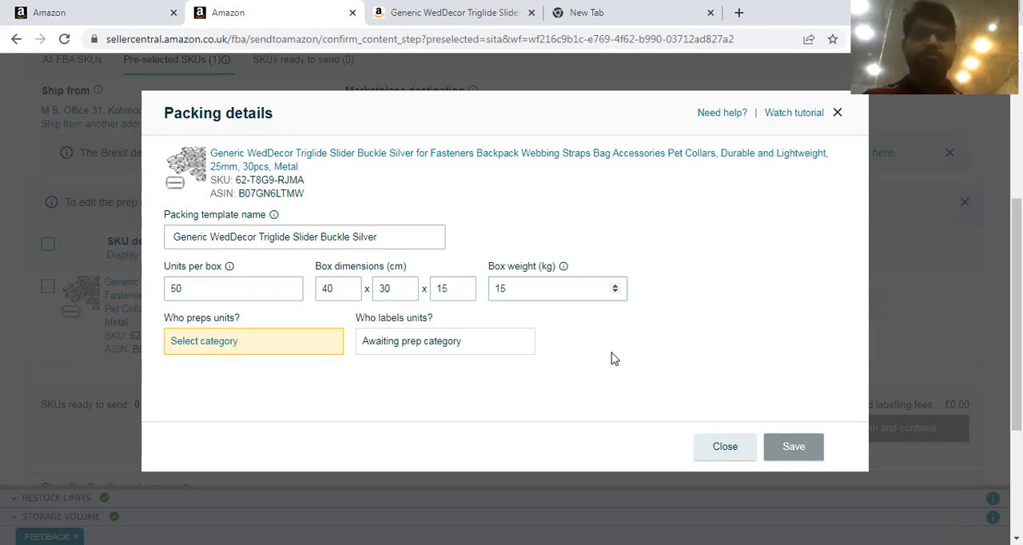
pyautogui.click(170, 392)
# Open the buckle's prep guidance and choose Clothing, fabric, plush and textiles as the prep category.
pyautogui.click(204, 341)
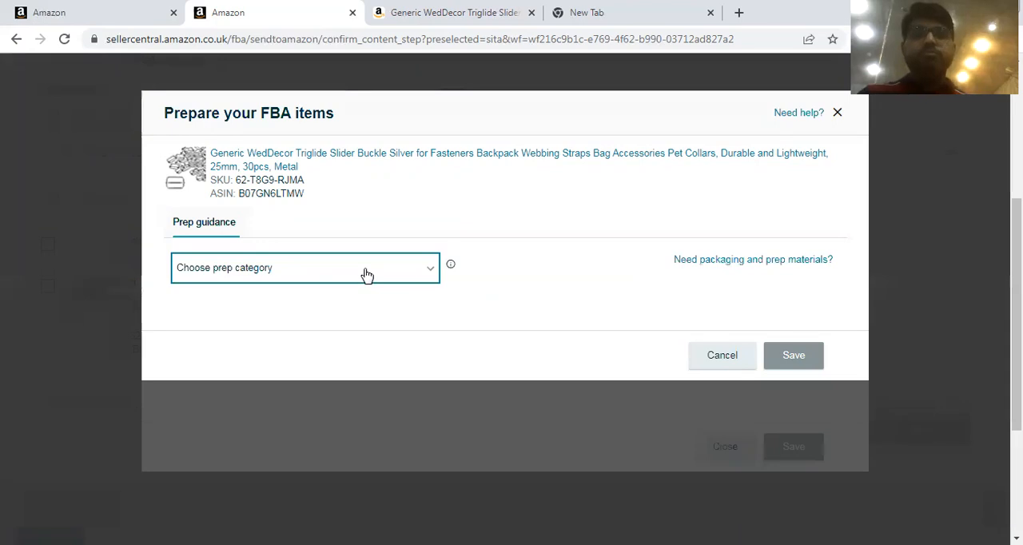
pyautogui.click(367, 275)
pyautogui.click(433, 245)
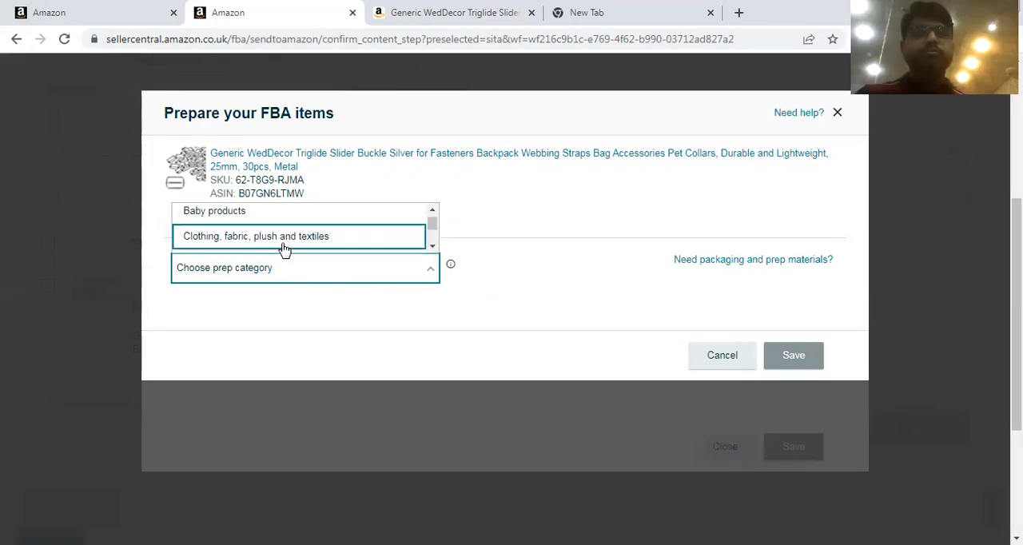
pyautogui.click(284, 240)
# Change the buckle's prep category to No prep needed.
pyautogui.click(417, 271)
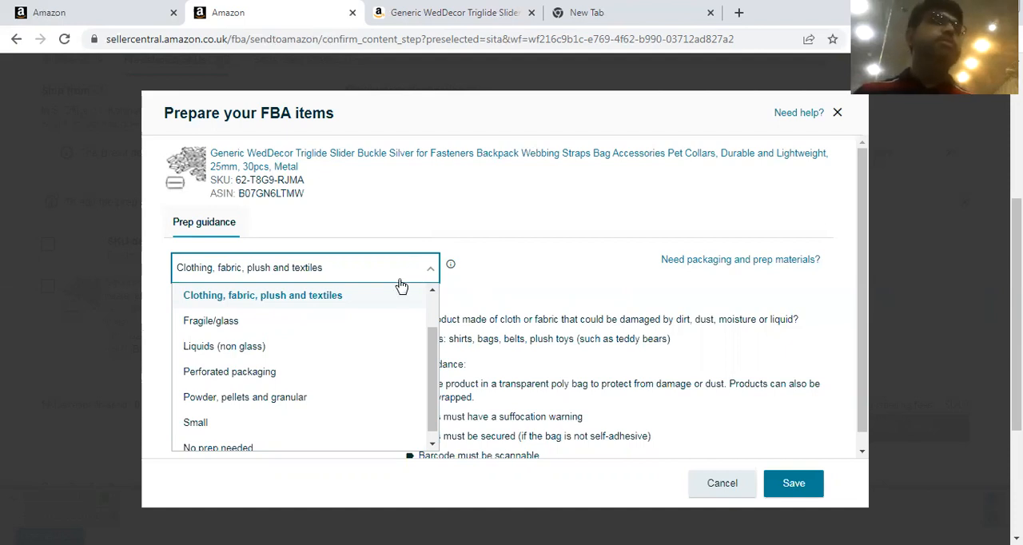
pyautogui.scroll(-1, 437, 409)
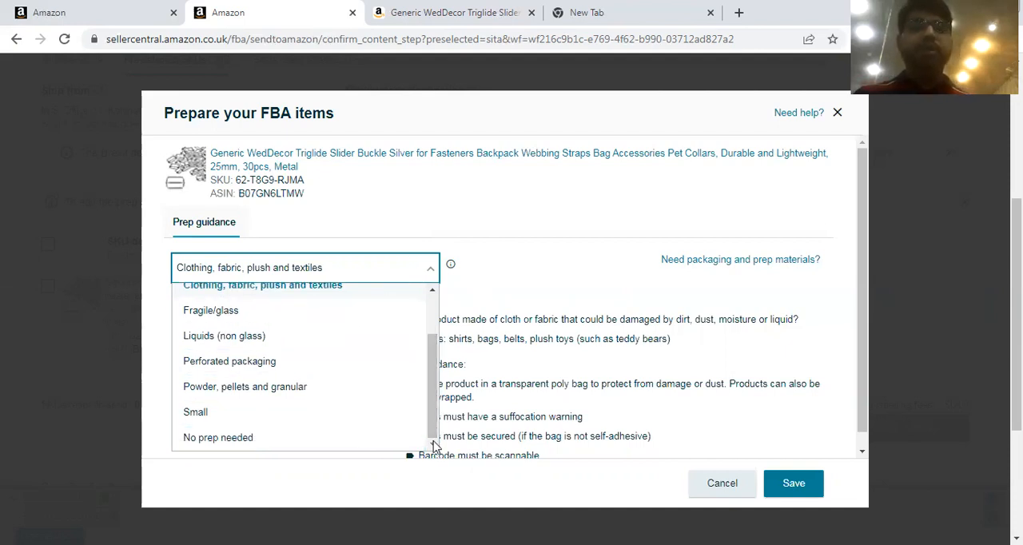
pyautogui.click(218, 444)
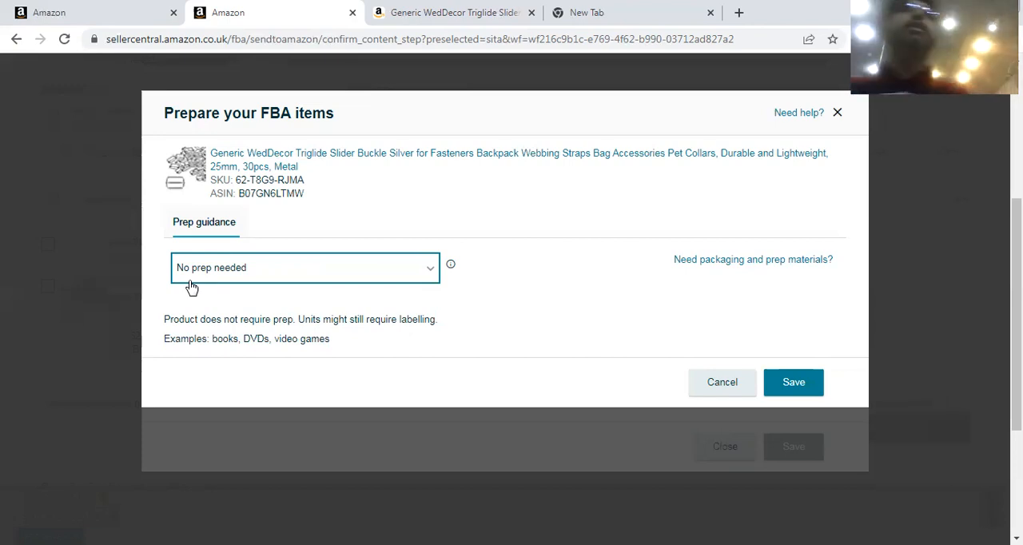
# Change the buckle's prep category to Baby products.
pyautogui.click(291, 273)
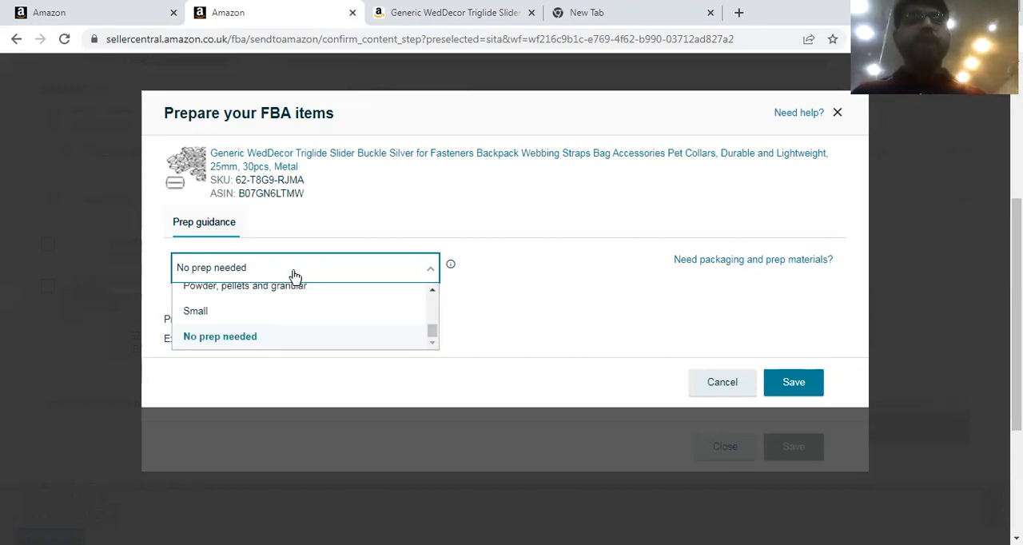
pyautogui.click(431, 293)
pyautogui.click(432, 292)
pyautogui.click(432, 292)
pyautogui.click(432, 292)
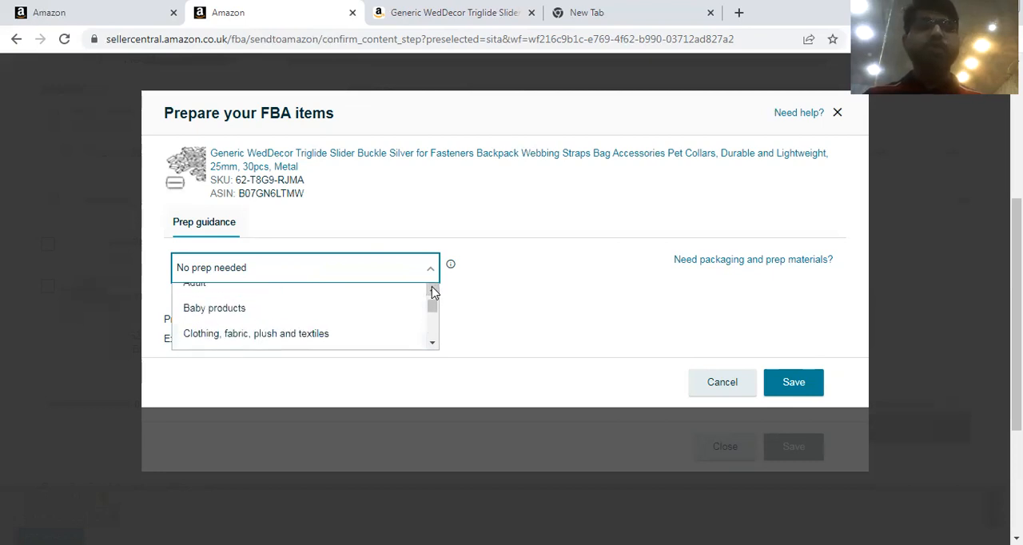
pyautogui.click(339, 312)
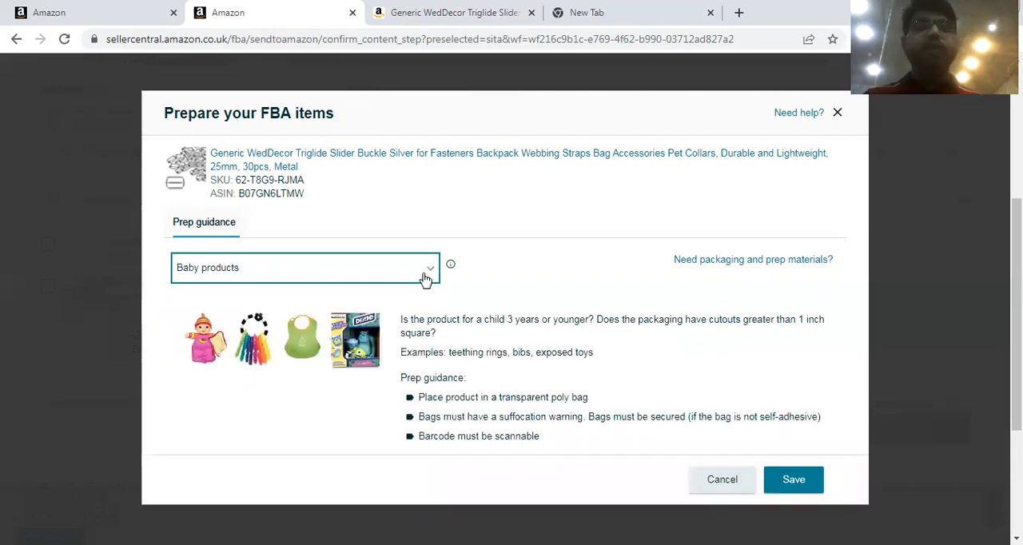
# Set the buckle's prep category to Clothing, fabric, plush and textiles and save the prep guidance.
pyautogui.click(423, 272)
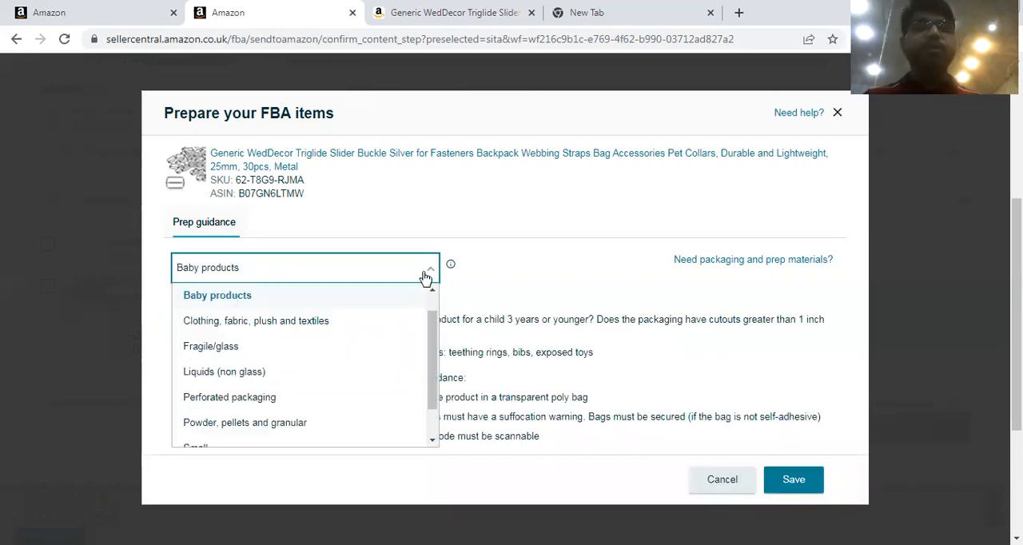
pyautogui.click(264, 327)
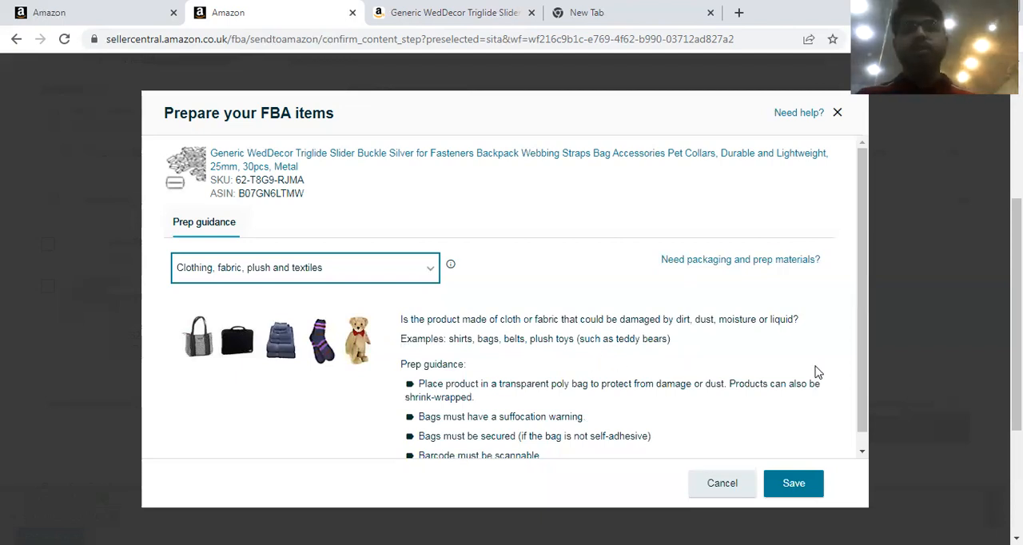
pyautogui.scroll(-1, 862, 347)
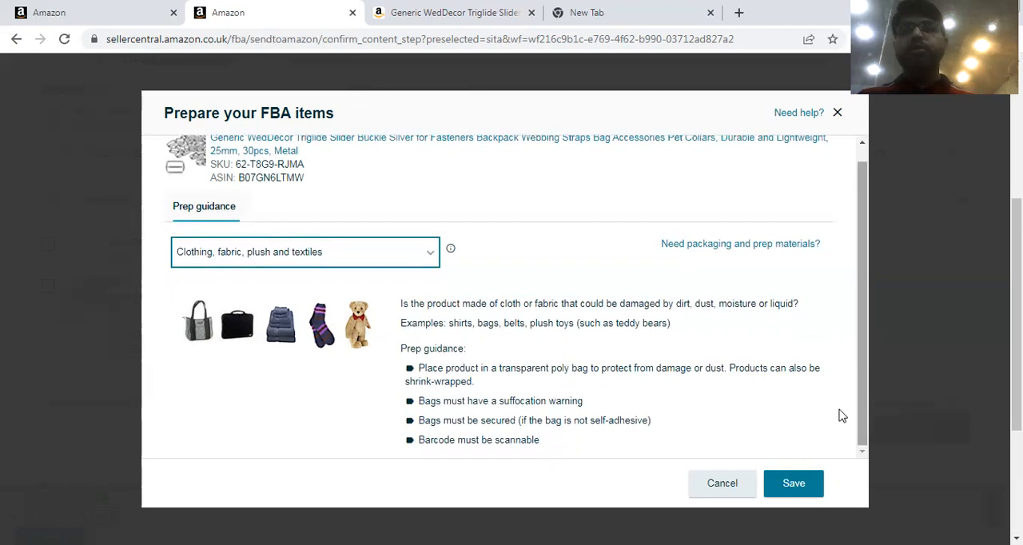
pyautogui.click(795, 482)
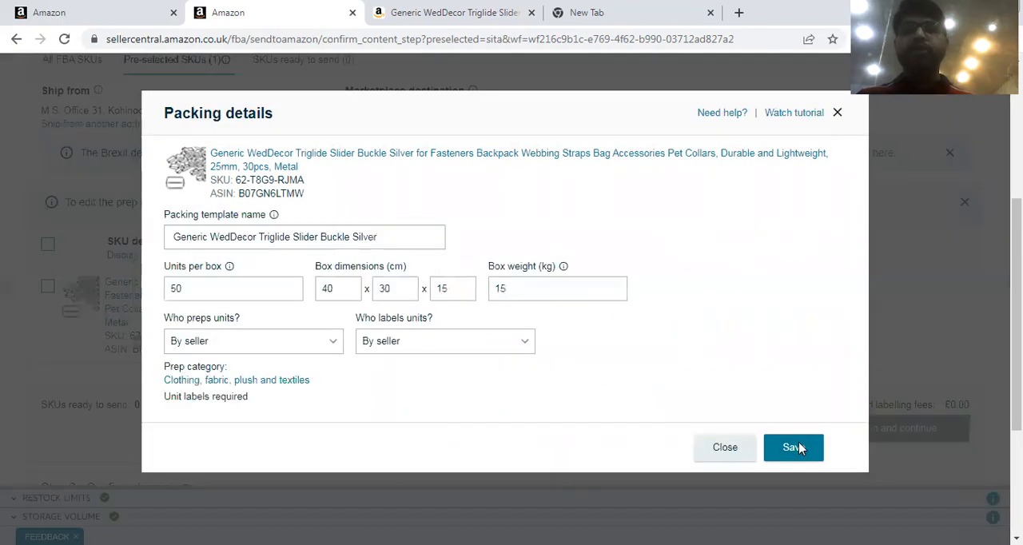
# Assign both unit prep and unit labelling to Amazon, at £0.35 and £0.15 per unit, and save the packing details.
pyautogui.click(223, 352)
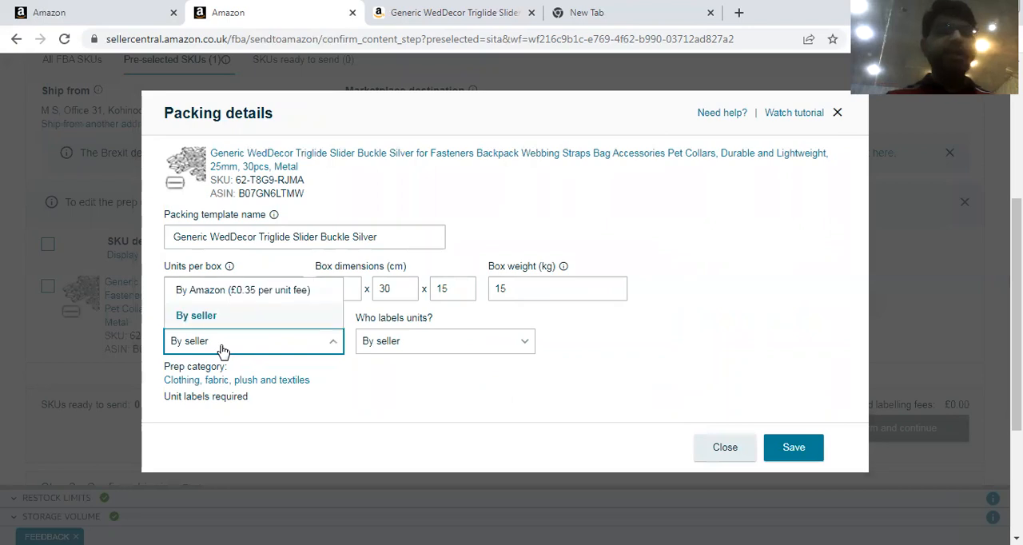
pyautogui.click(209, 292)
pyautogui.click(422, 341)
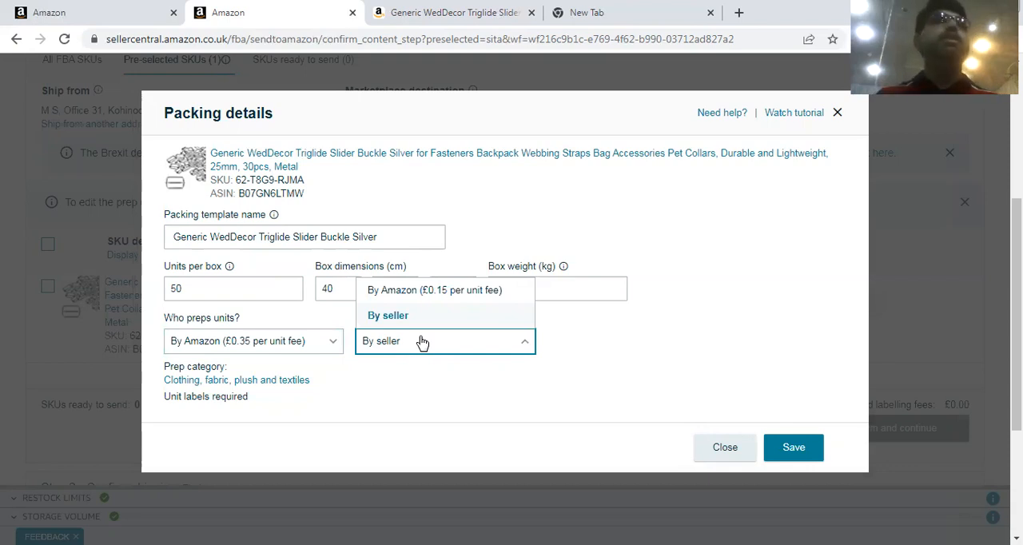
pyautogui.click(390, 292)
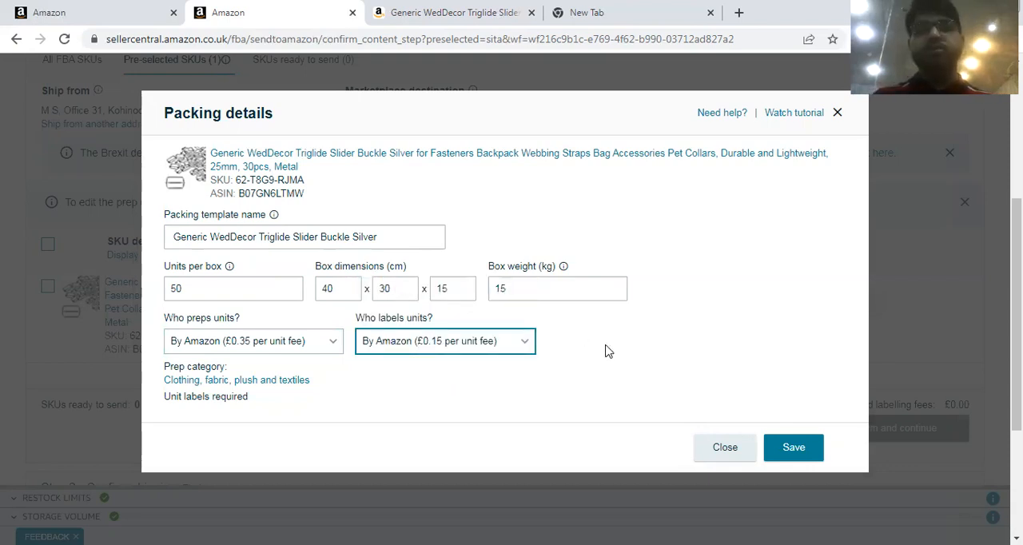
pyautogui.click(793, 448)
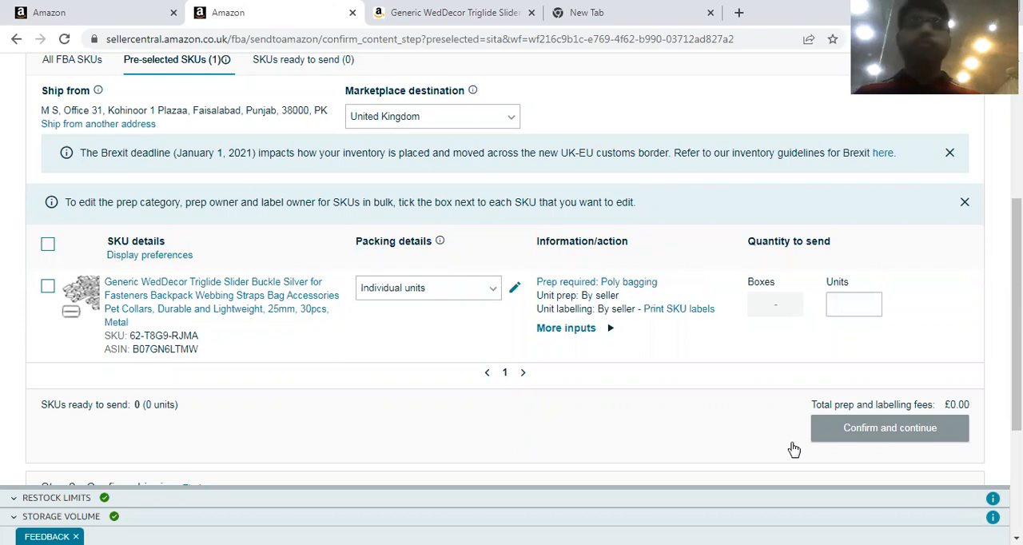
# Examine the fields for adding a new ship-from address, cancel the form and keep the currently selected address.
pyautogui.scroll(2, 991, 263)
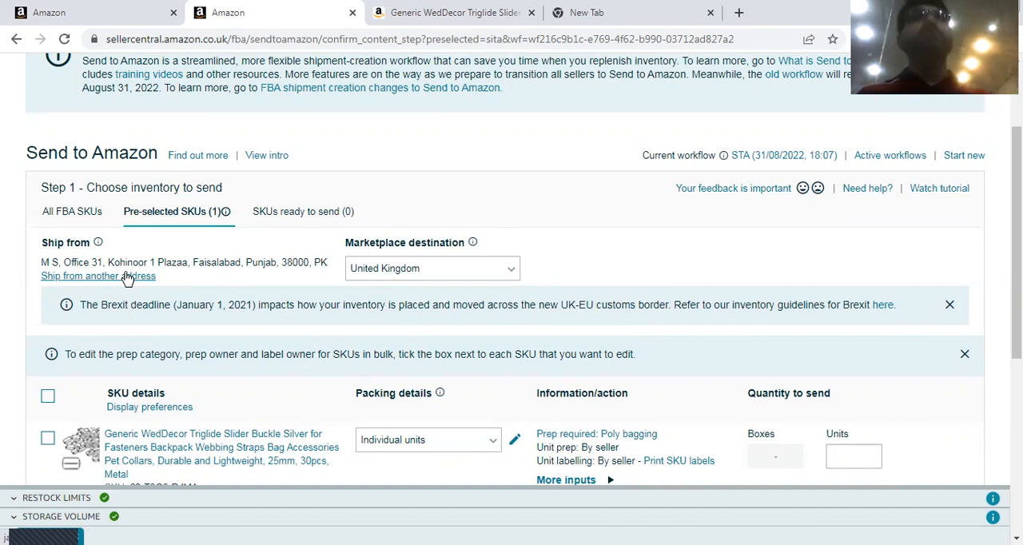
pyautogui.click(97, 276)
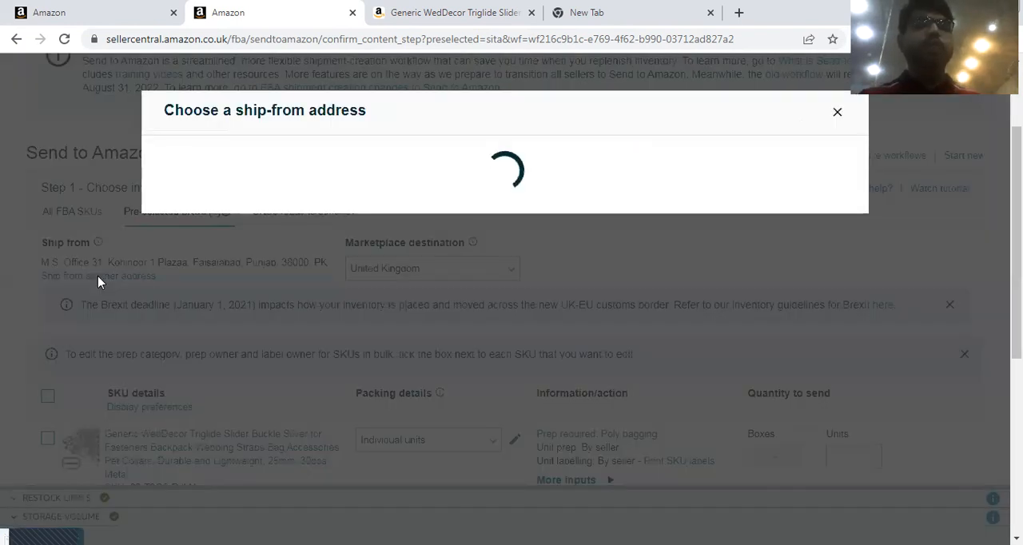
pyautogui.click(365, 207)
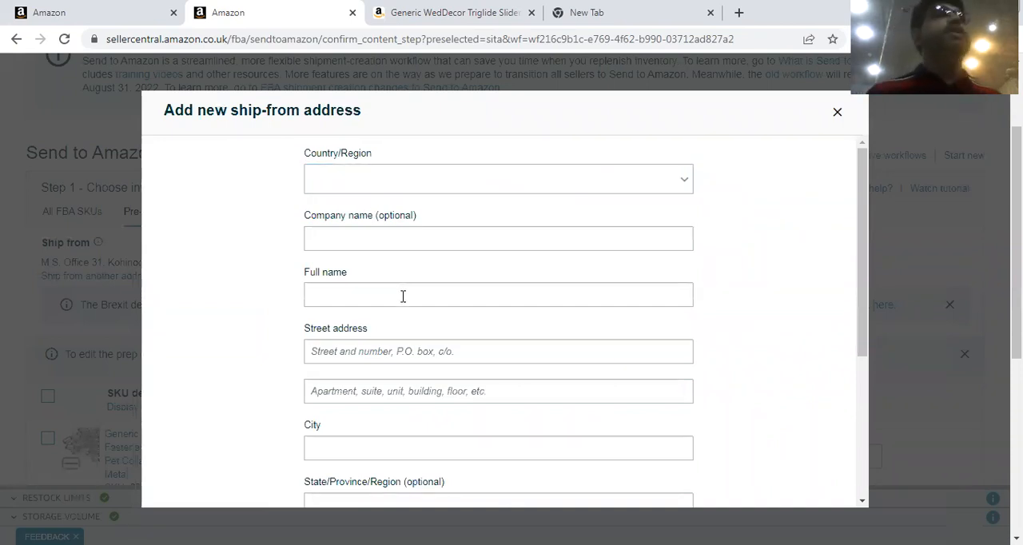
pyautogui.moveTo(863, 201); pyautogui.dragTo(818, 242)
pyautogui.scroll(2, 818, 242)
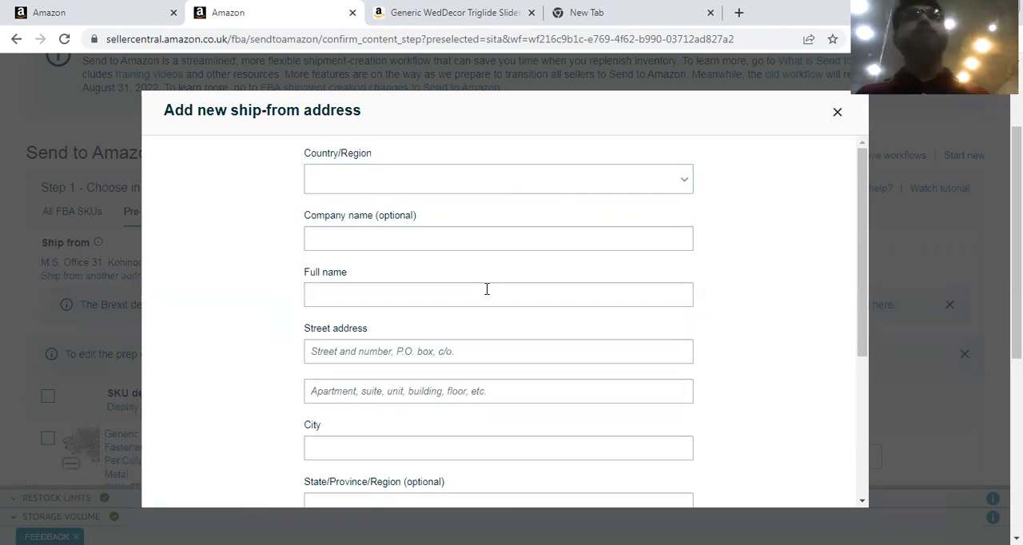
pyautogui.moveTo(863, 269); pyautogui.dragTo(853, 381)
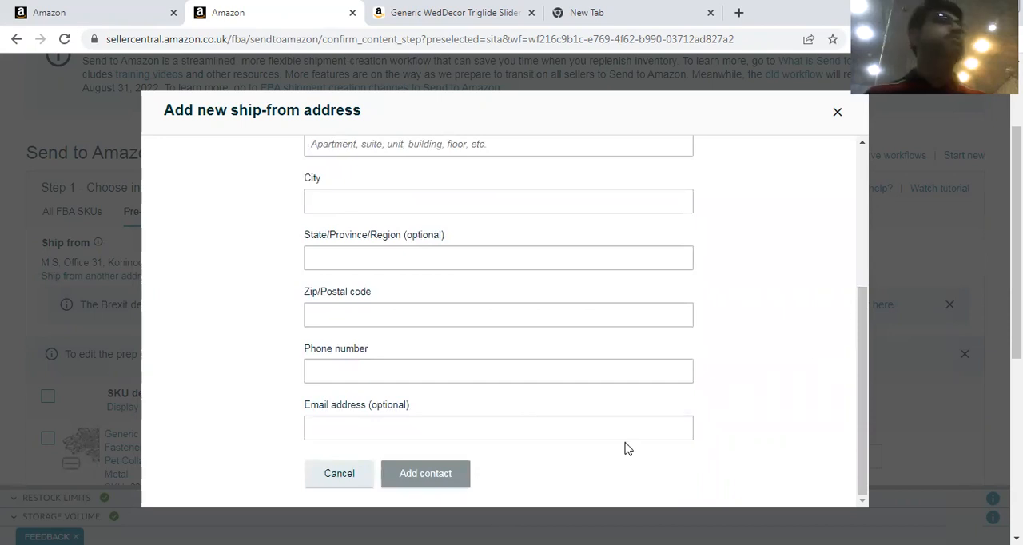
pyautogui.click(340, 474)
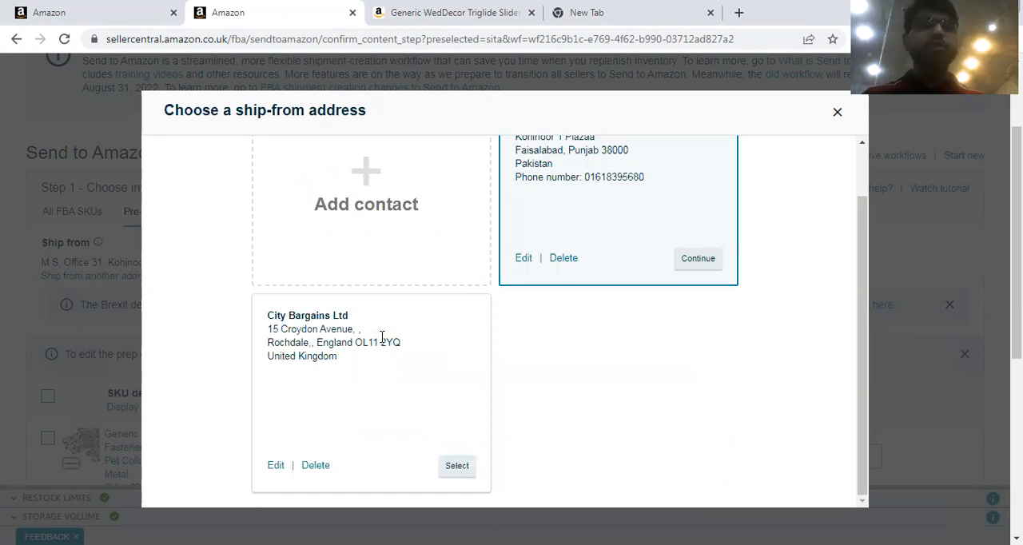
pyautogui.moveTo(858, 274); pyautogui.dragTo(858, 244)
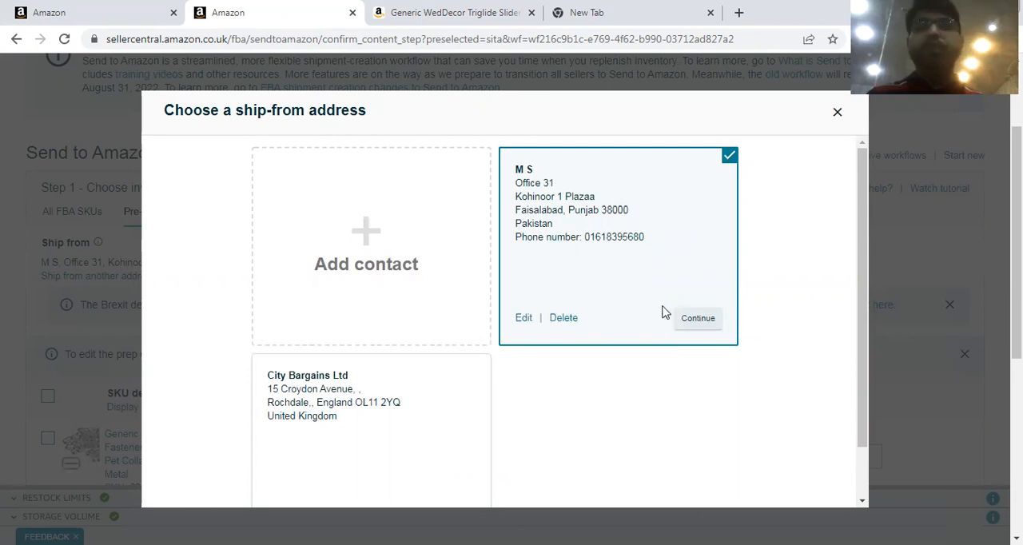
pyautogui.click(692, 319)
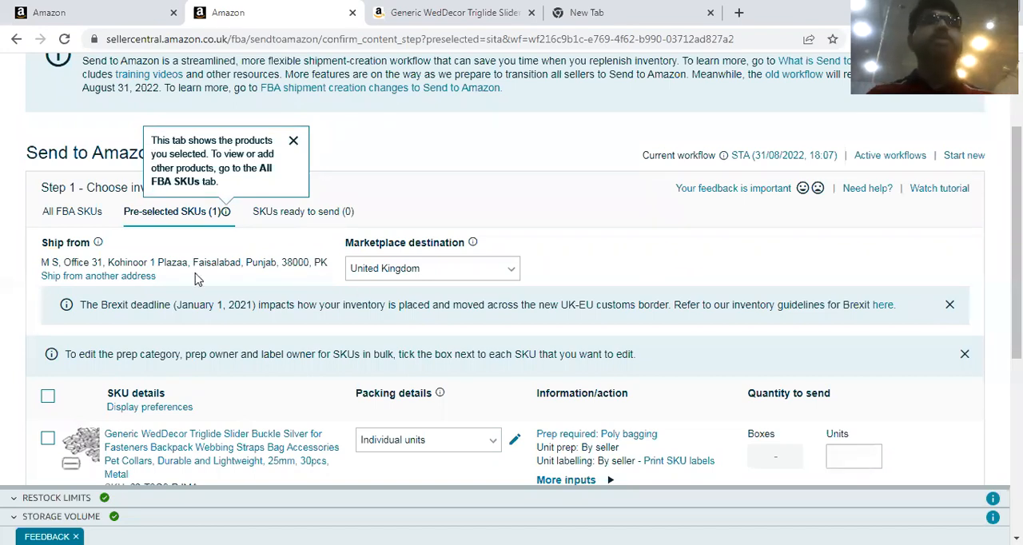
# Apply the "Generic WedDecor Triglide Slider Buckle Silver" case pack template to the buckle's packing details.
pyautogui.scroll(-3, 798, 240)
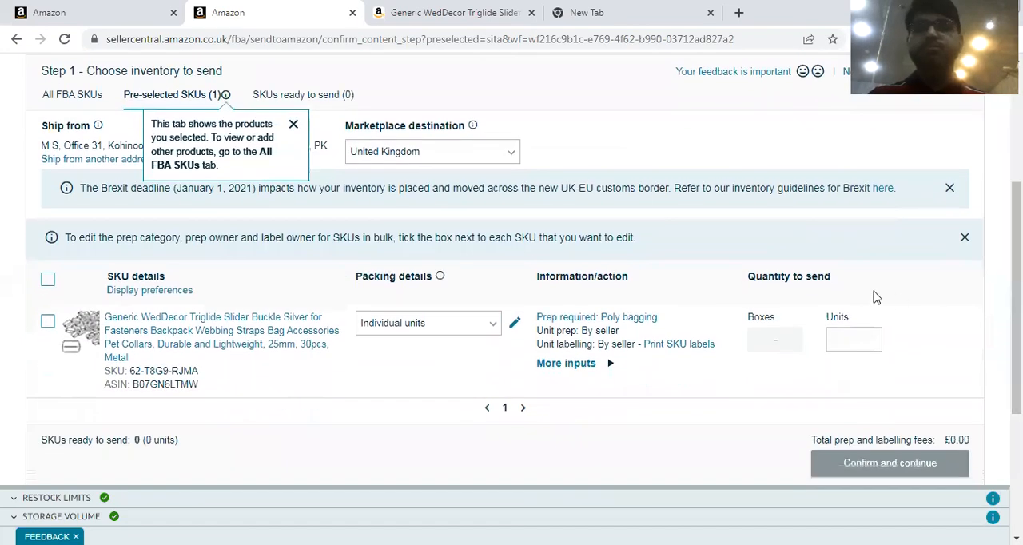
pyautogui.click(485, 331)
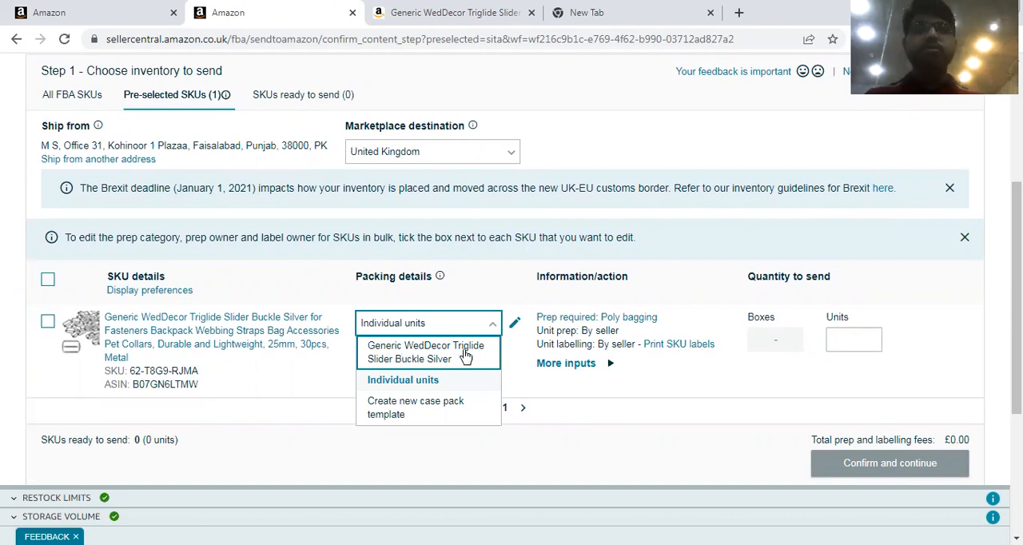
pyautogui.click(429, 358)
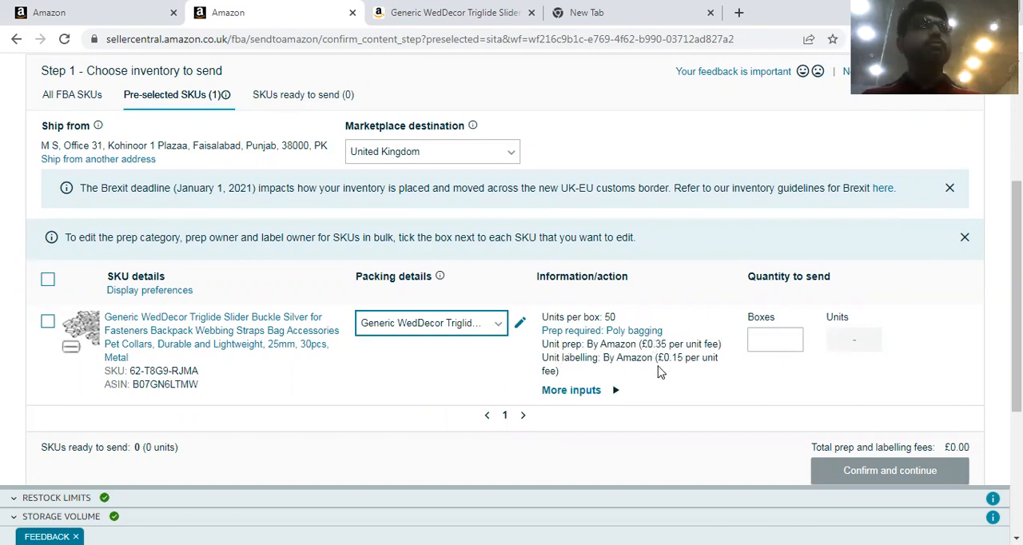
# Set the buckle's quantity to 1 box, mark it ready to send and confirm the inventory step.
pyautogui.click(764, 338)
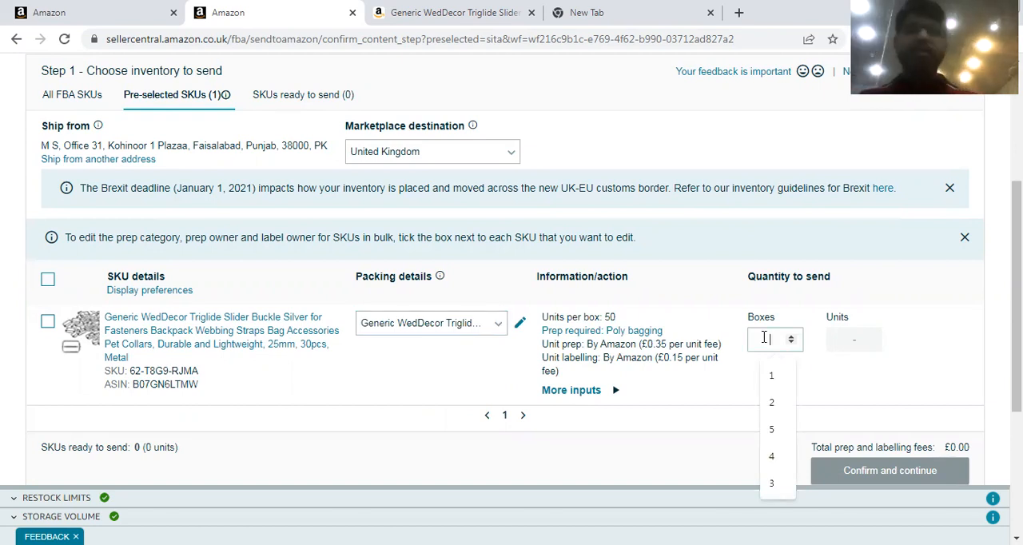
pyautogui.click(771, 375)
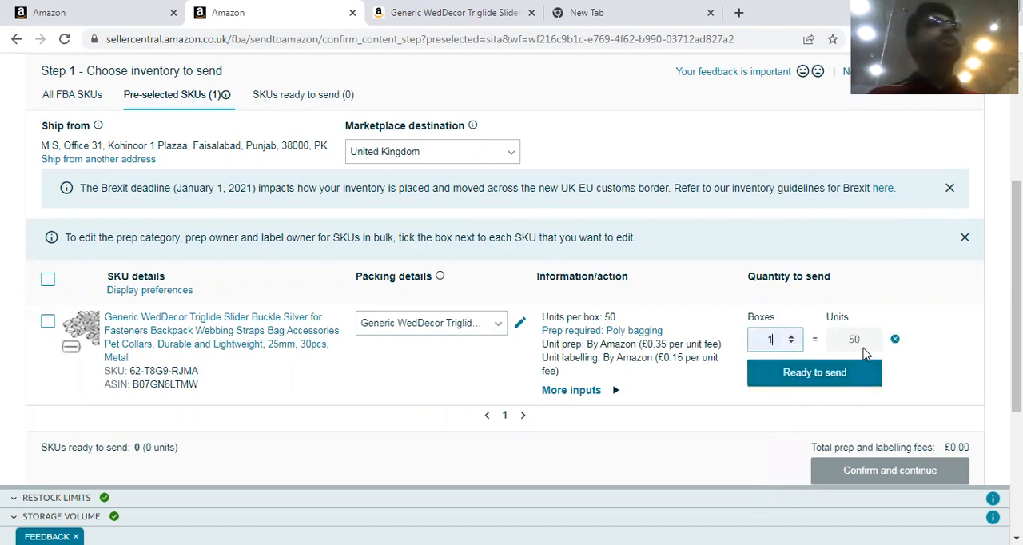
pyautogui.click(812, 373)
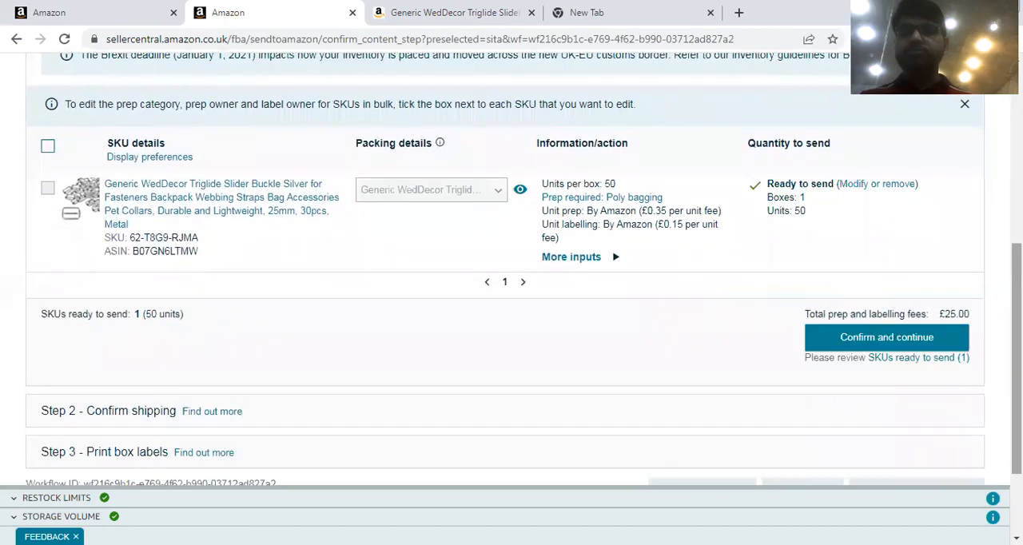
pyautogui.click(881, 344)
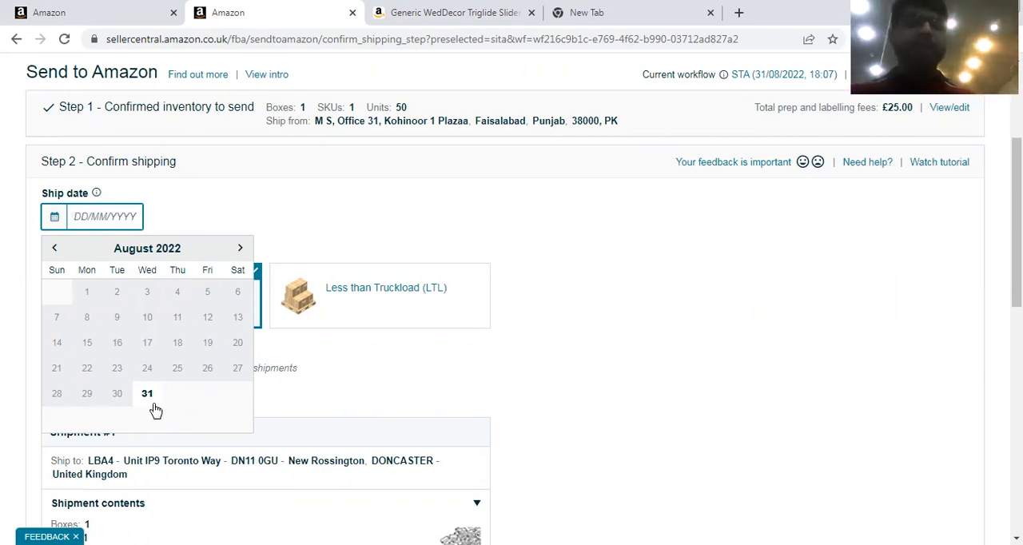
# Set the shipment's ship date to 02/09/2022.
pyautogui.click(147, 395)
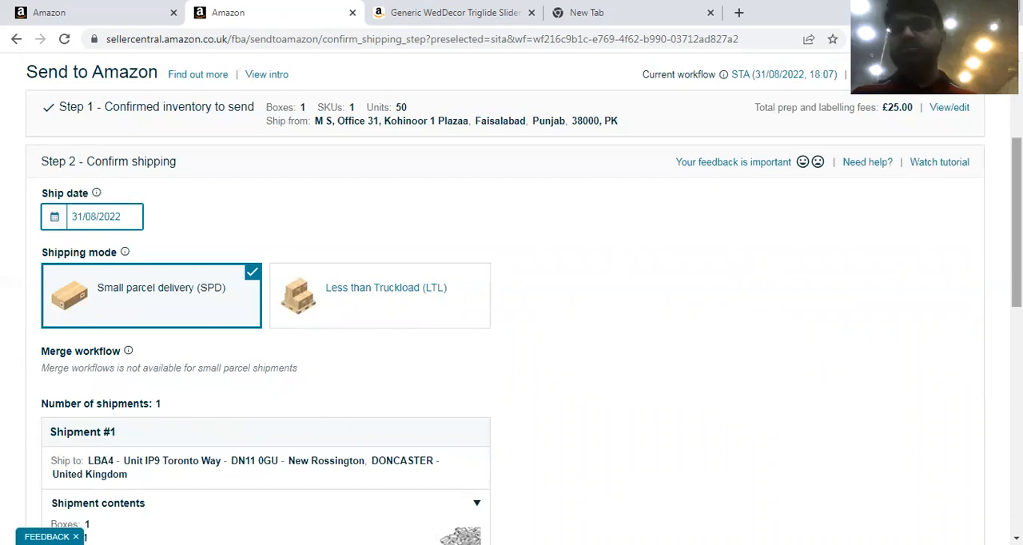
pyautogui.click(108, 215)
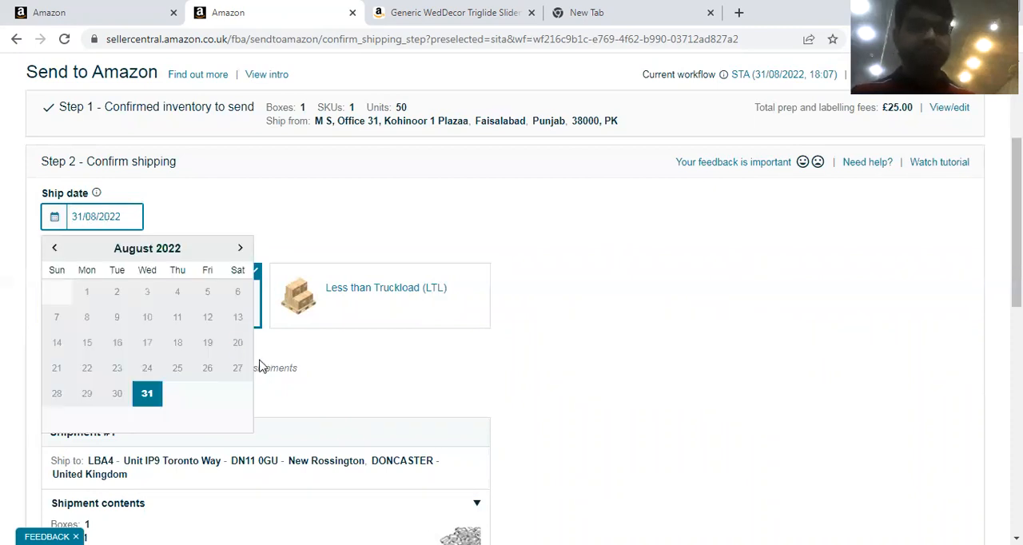
pyautogui.click(240, 247)
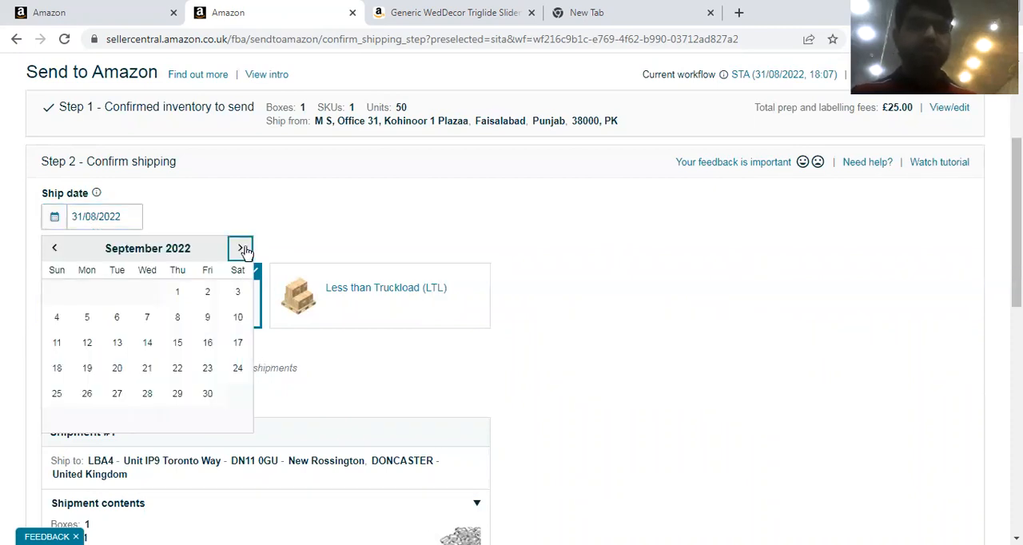
pyautogui.click(208, 299)
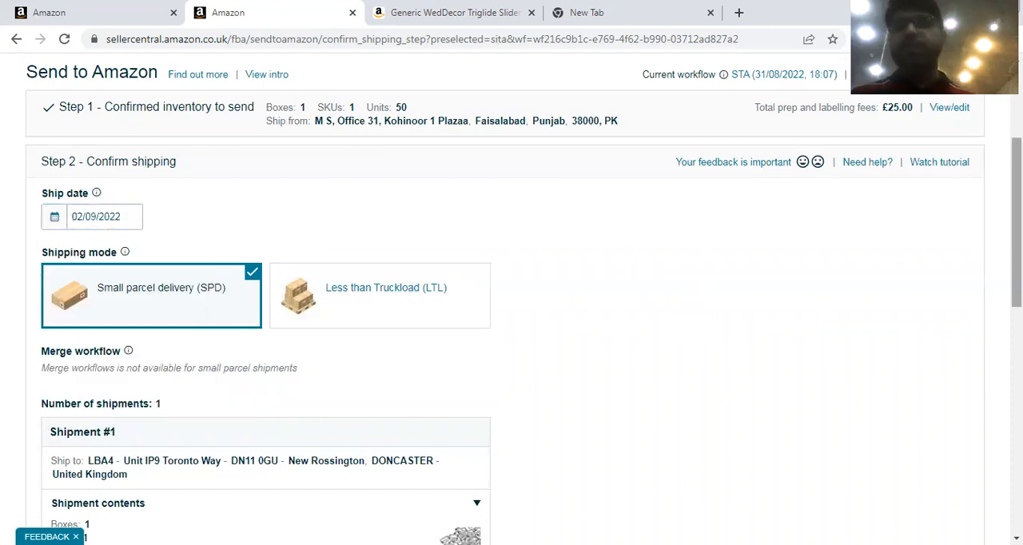
# Choose Other as the non Amazon partnered carrier for the shipment.
pyautogui.scroll(-5, 511, 298)
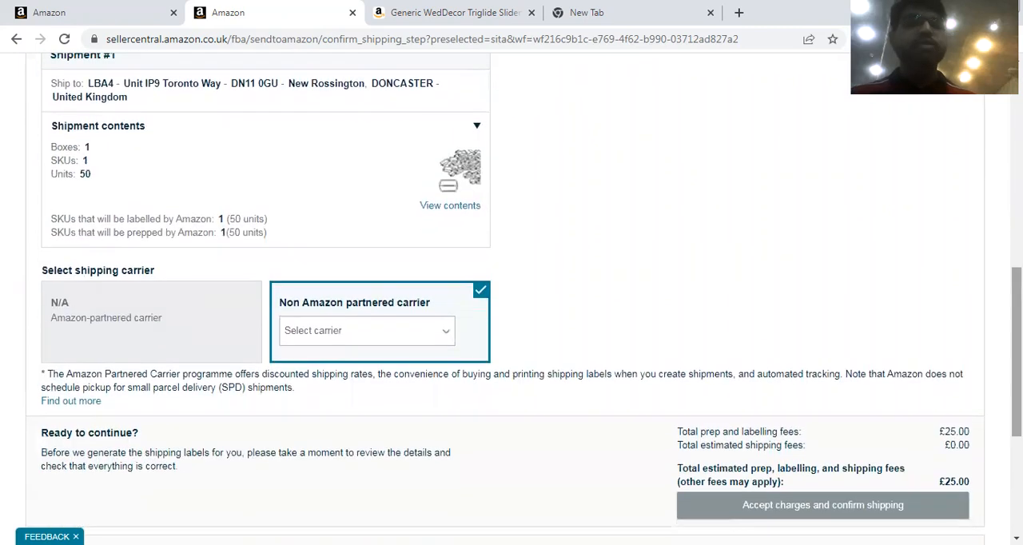
pyautogui.click(384, 346)
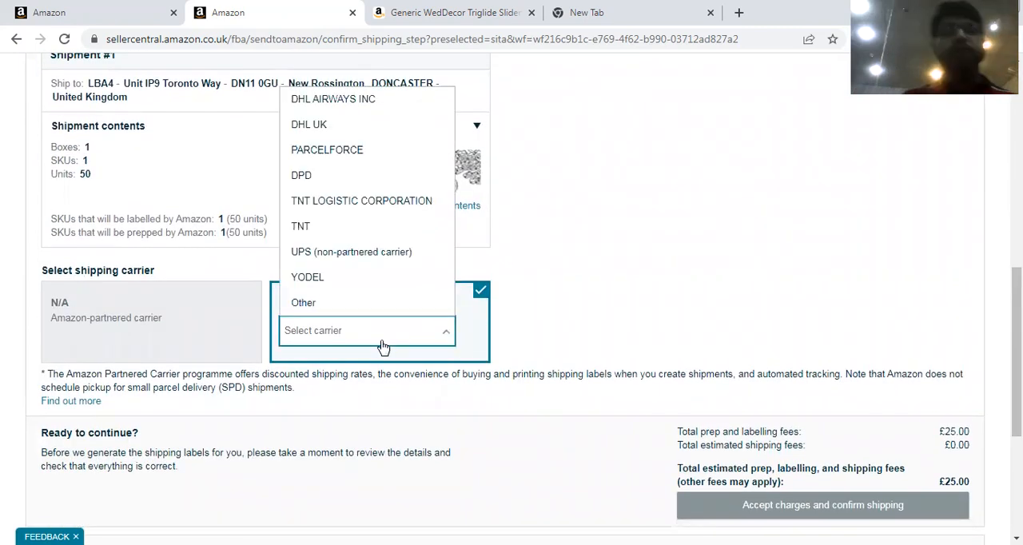
pyautogui.click(342, 308)
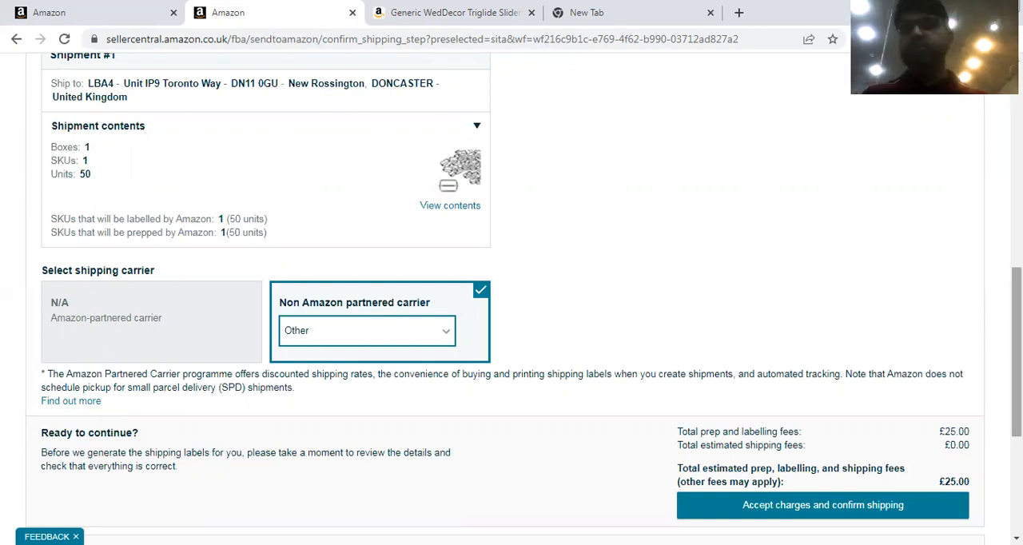
pyautogui.scroll(-2, 990, 327)
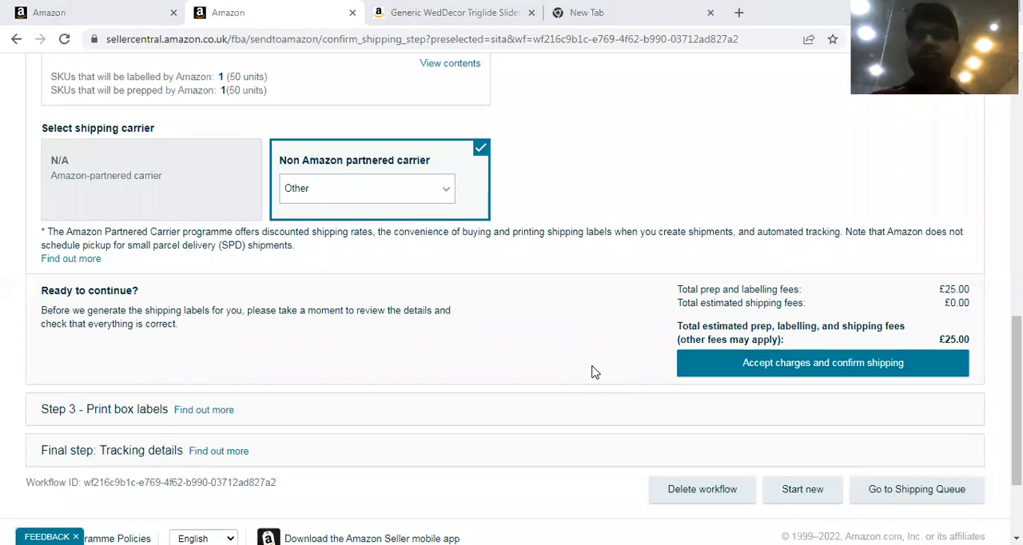
# Switch to Microsoft Edge and open the most recent Super Labels.pdf from the browsing history.
pyautogui.hotkey('alt', 'Tab')
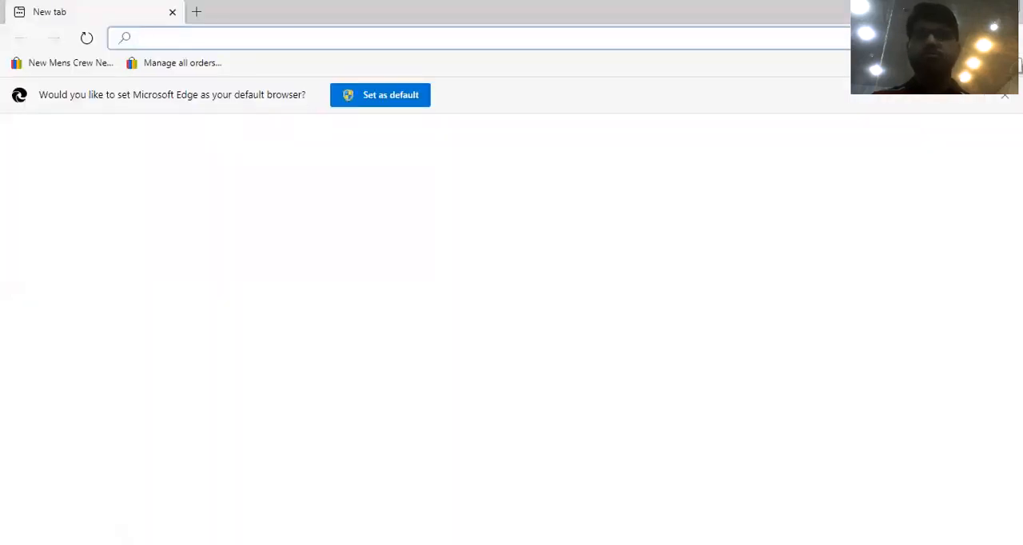
pyautogui.click(1005, 38)
pyautogui.moveTo(845, 195)
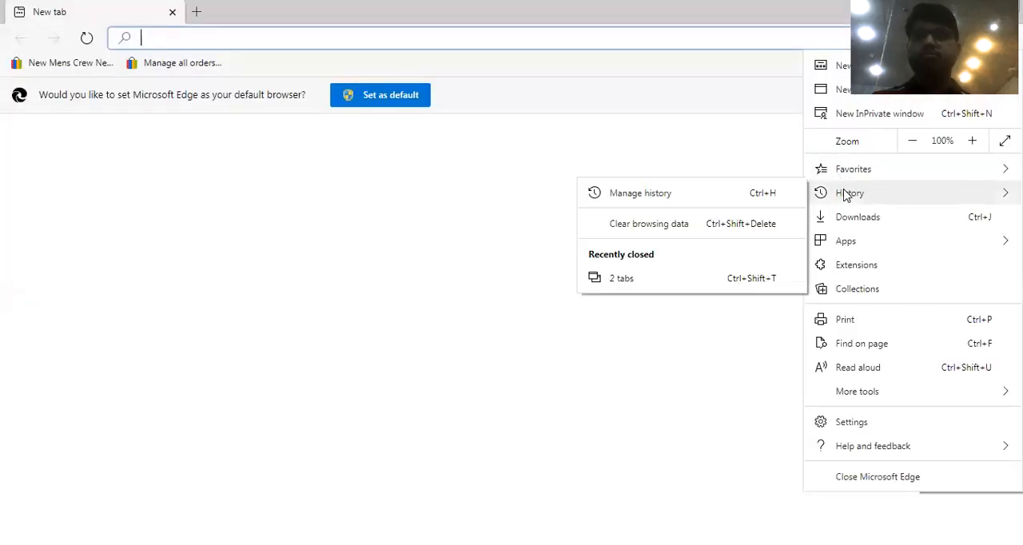
pyautogui.click(661, 194)
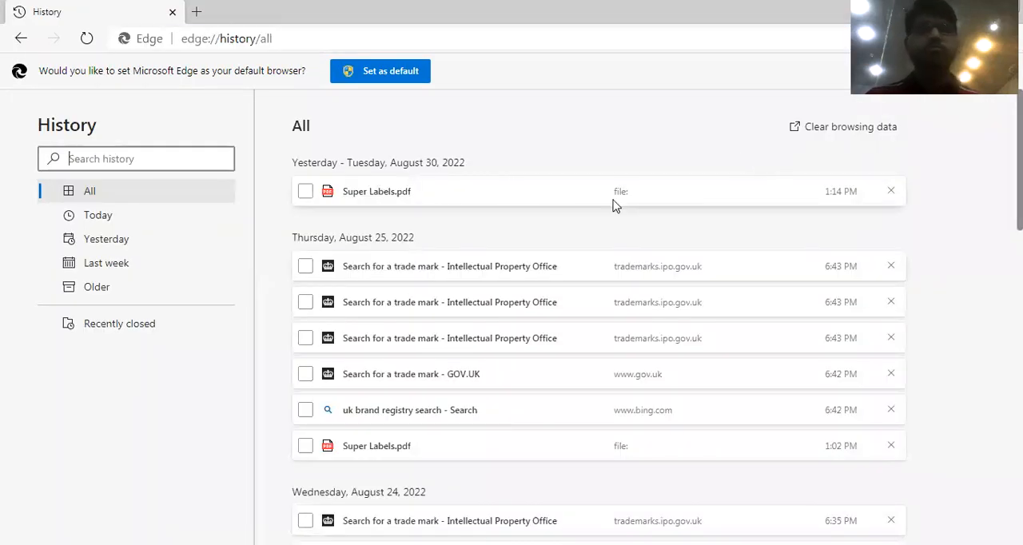
pyautogui.click(366, 192)
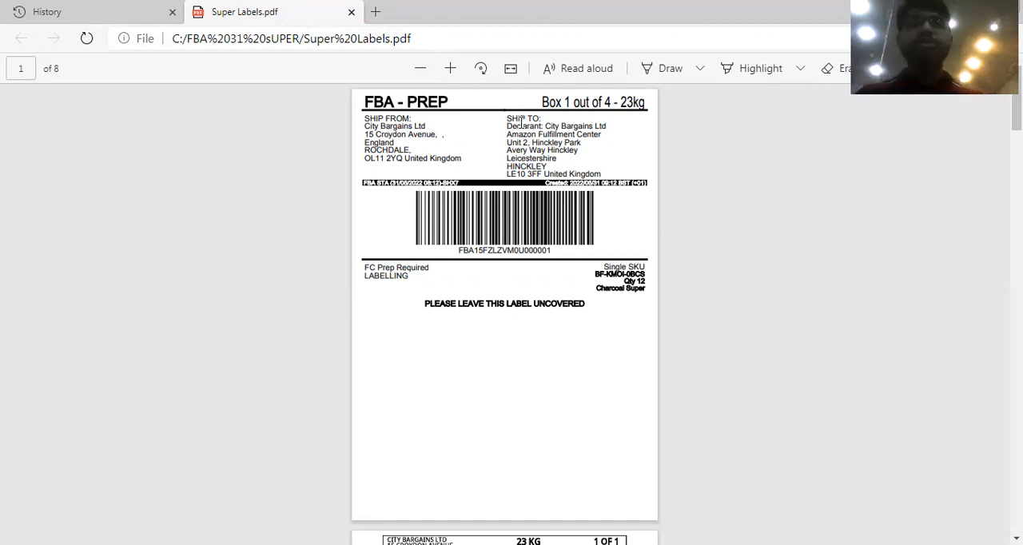
# Examine the Ship To section of the first FBA prep label at a larger size, highlighting the Amazon Fulfillment Center address.
pyautogui.moveTo(506, 126); pyautogui.dragTo(611, 165)
pyautogui.click(450, 68)
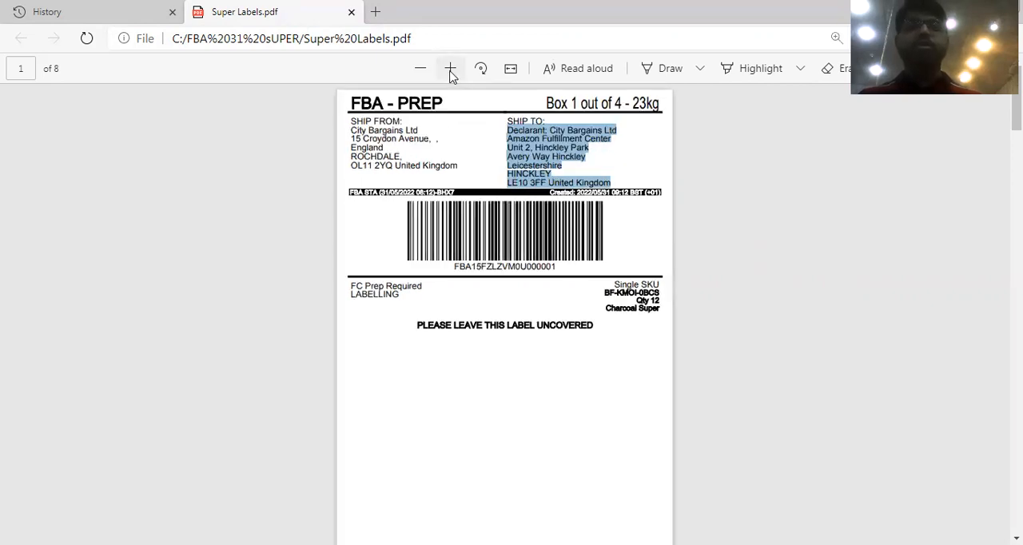
pyautogui.click(450, 72)
pyautogui.click(451, 72)
pyautogui.click(450, 72)
pyautogui.click(451, 72)
pyautogui.click(450, 71)
pyautogui.click(820, 210)
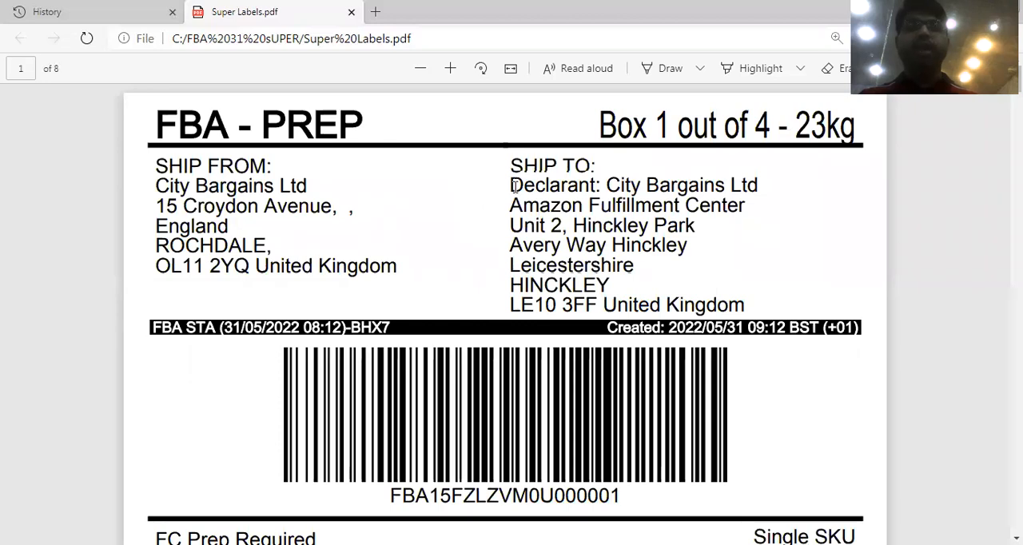
pyautogui.moveTo(513, 203); pyautogui.dragTo(744, 311)
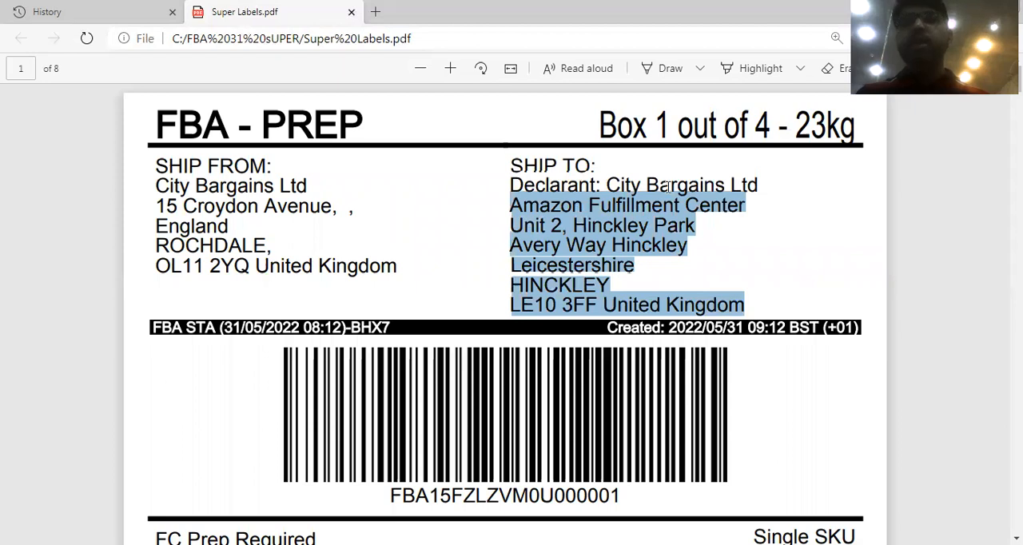
# Check the UPS Standard courier label on page 2 of the PDF and return to the first label.
pyautogui.click(420, 68)
pyautogui.click(421, 68)
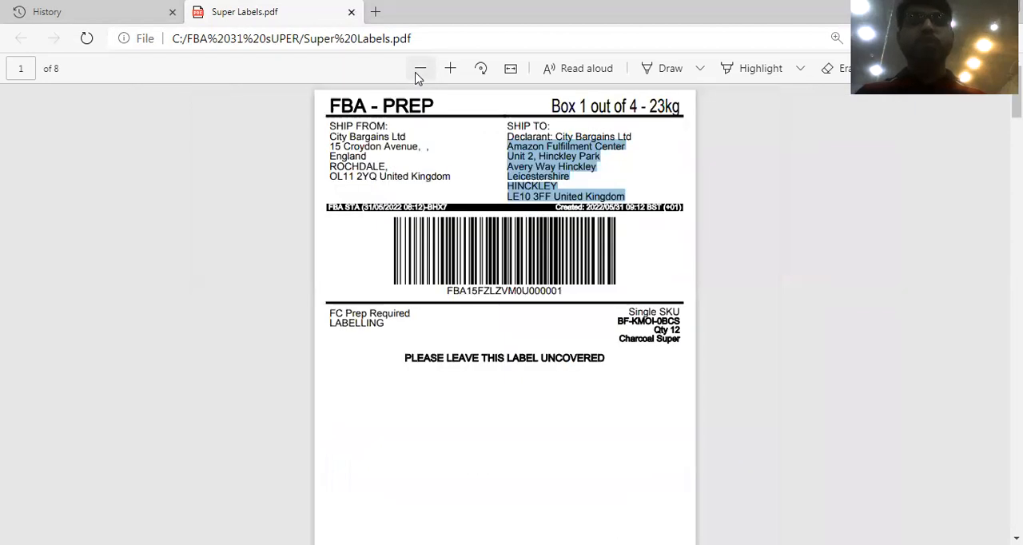
pyautogui.click(420, 68)
pyautogui.scroll(-5, 504, 319)
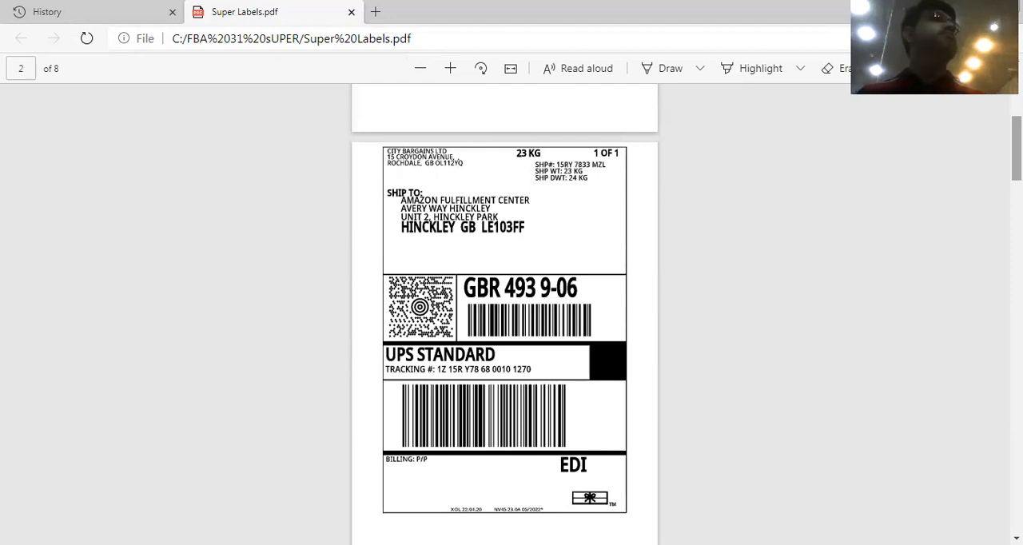
pyautogui.scroll(5, 995, 101)
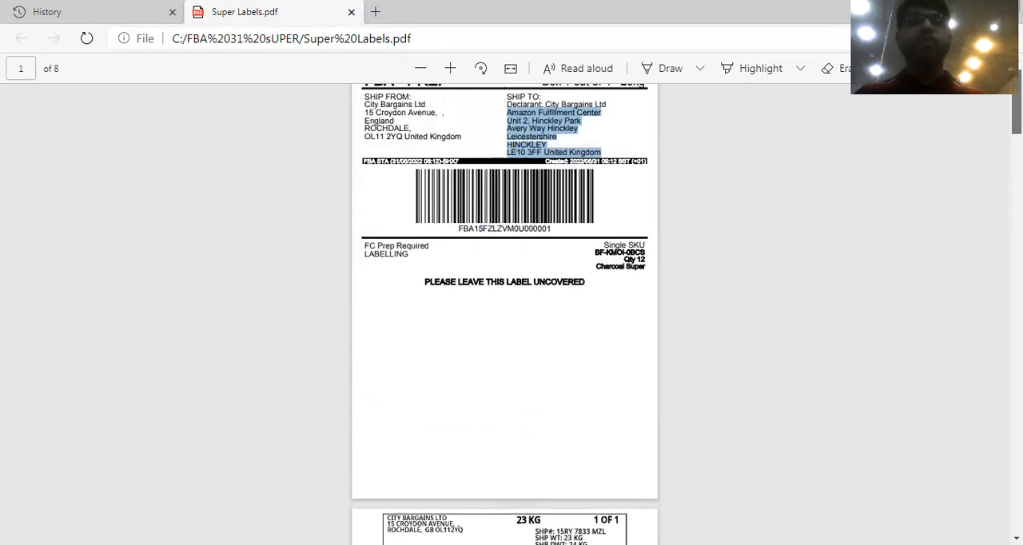
# Enlarge the first label again and re-highlight the Amazon Fulfillment Center delivery address.
pyautogui.click(450, 68)
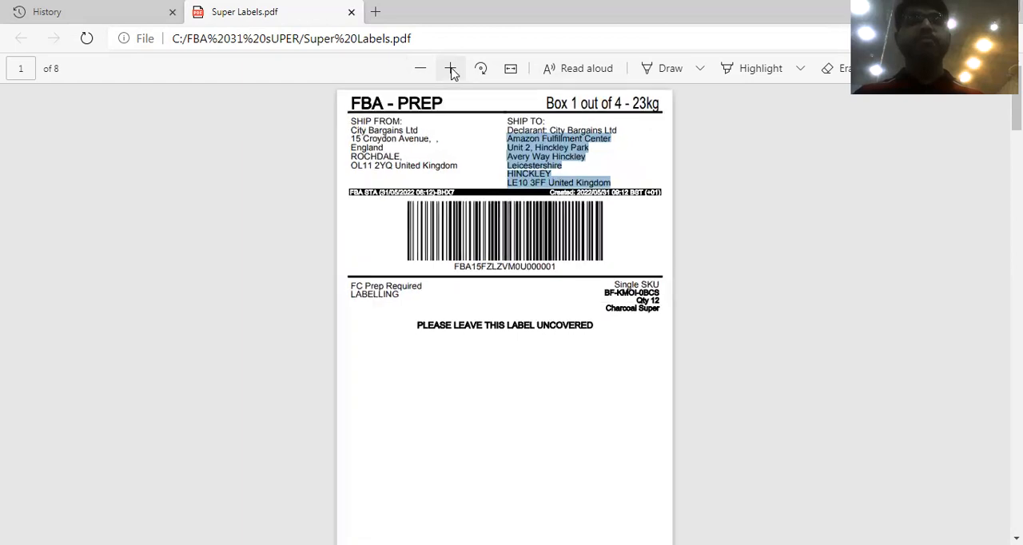
pyautogui.click(450, 69)
pyautogui.click(451, 70)
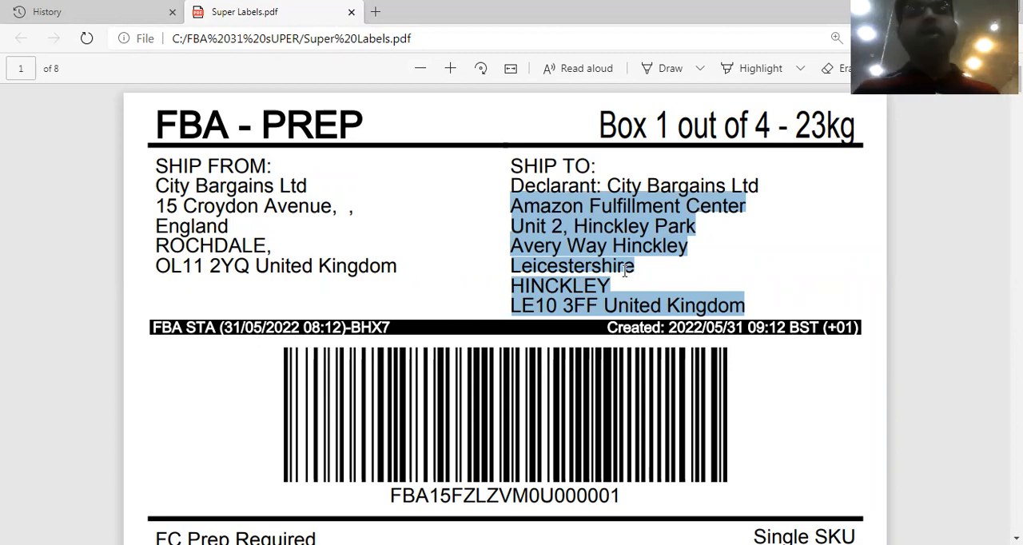
pyautogui.moveTo(512, 209); pyautogui.dragTo(754, 312)
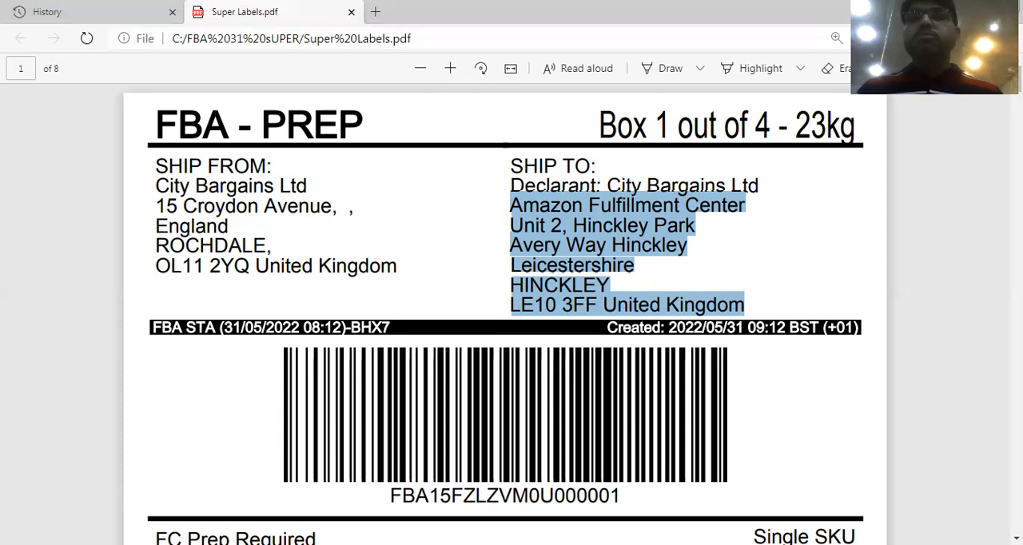
# Review the barcode, prep and SKU details on the first box label, finishing with a wider view of it.
pyautogui.scroll(-1, 490, 314)
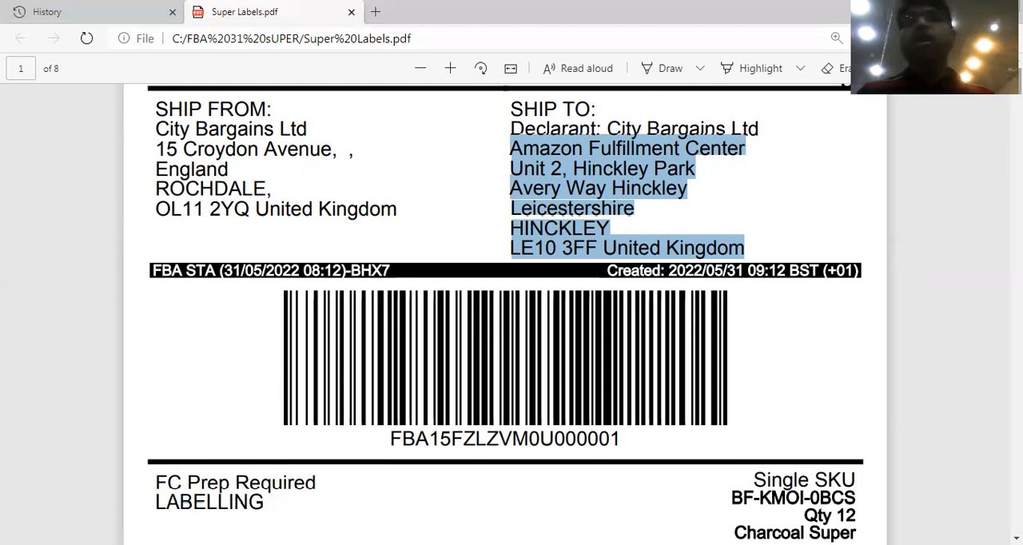
pyautogui.scroll(-1, 505, 319)
pyautogui.scroll(2, 505, 320)
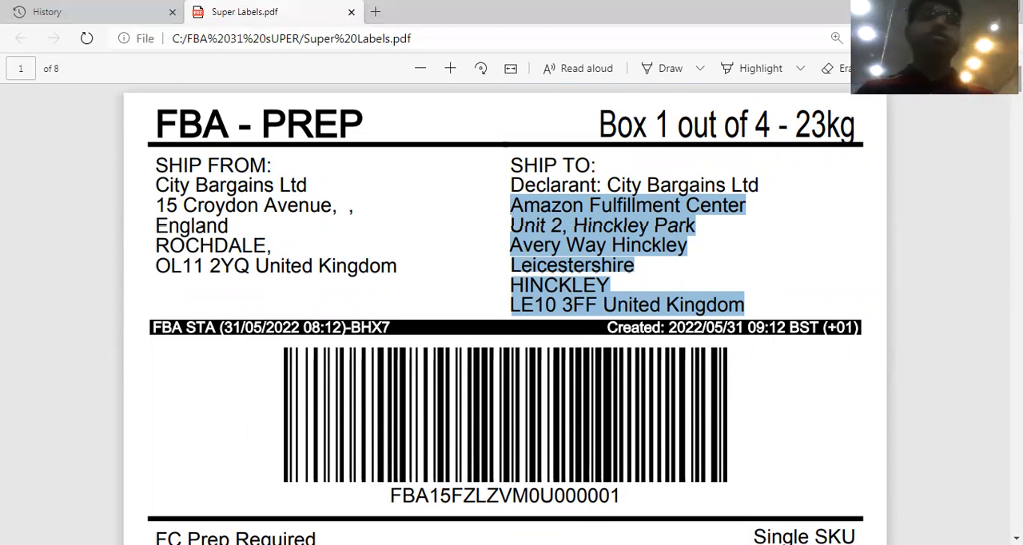
pyautogui.click(416, 71)
pyautogui.click(417, 72)
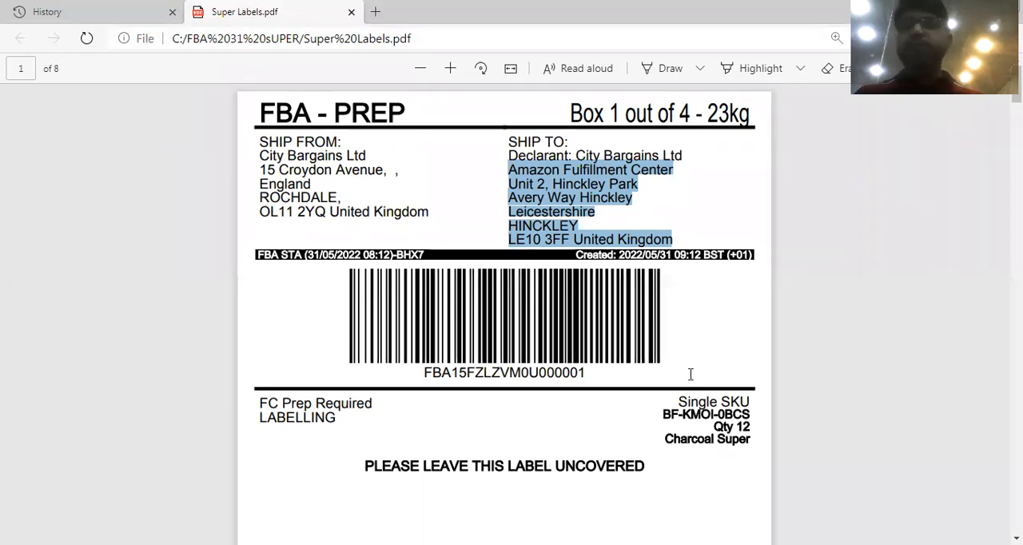
# Switch to the Word document "Over ALI Idea of AMazon" and review its outline from Hunting down to Local Shipment under FBA Listings.
pyautogui.hotkey('alt', 'Tab')
pyautogui.scroll(3, 506, 319)
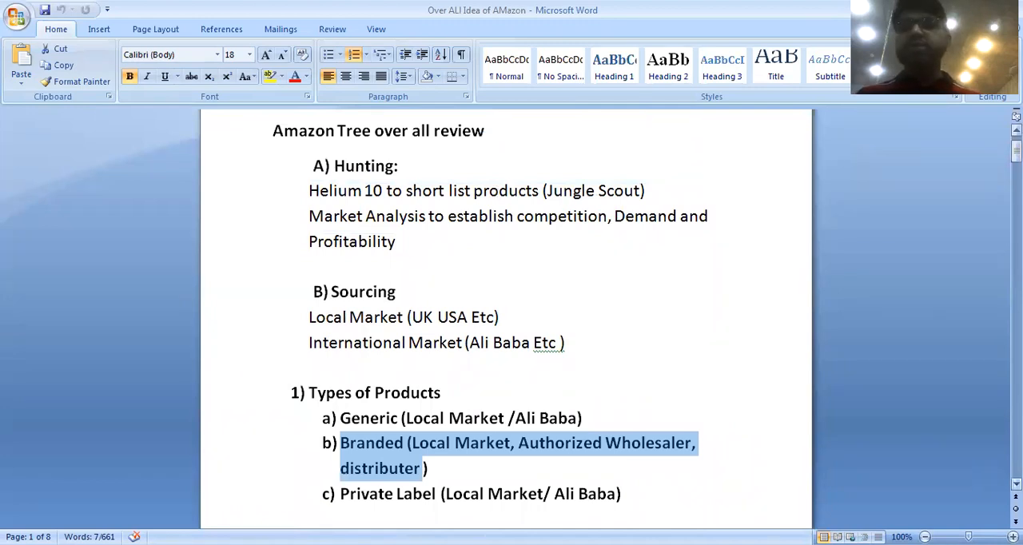
pyautogui.click(1015, 482)
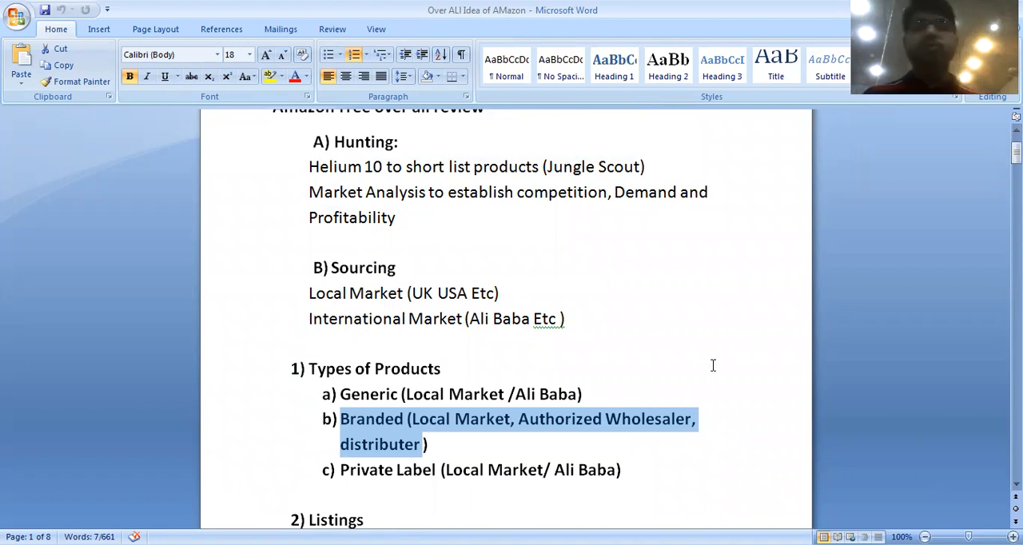
pyautogui.click(1015, 483)
pyautogui.scroll(-3, 505, 320)
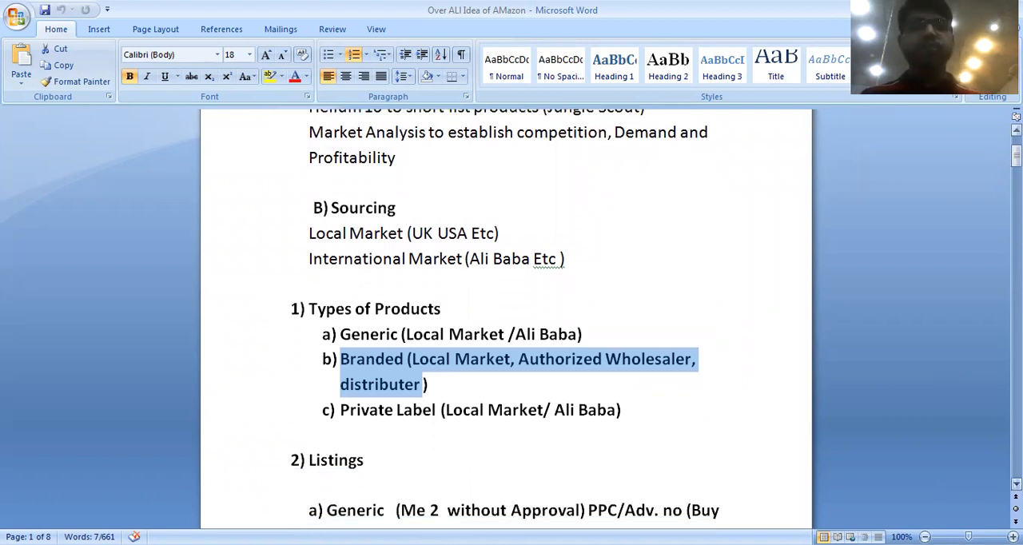
pyautogui.scroll(-3, 506, 320)
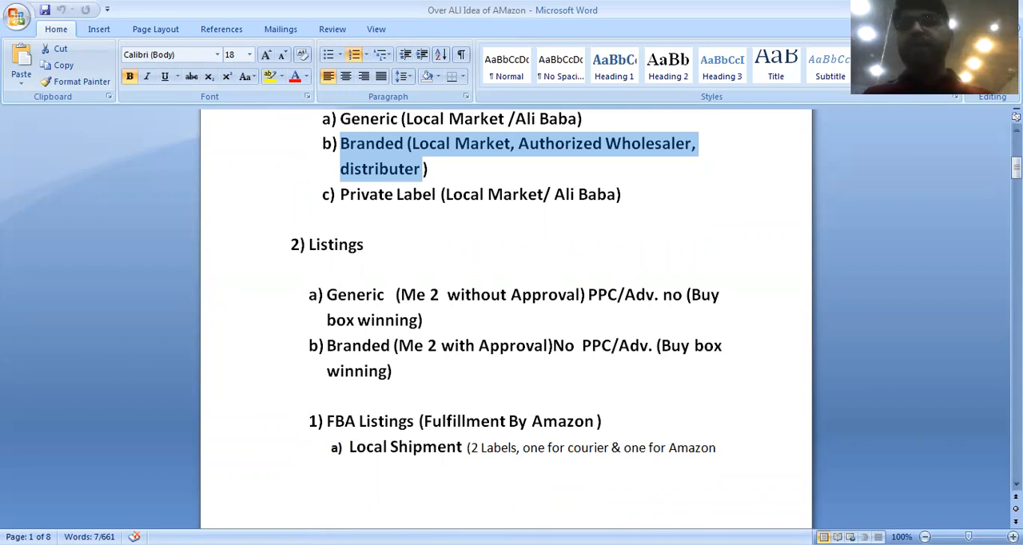
pyautogui.scroll(-1, 505, 320)
pyautogui.scroll(-1, 505, 320)
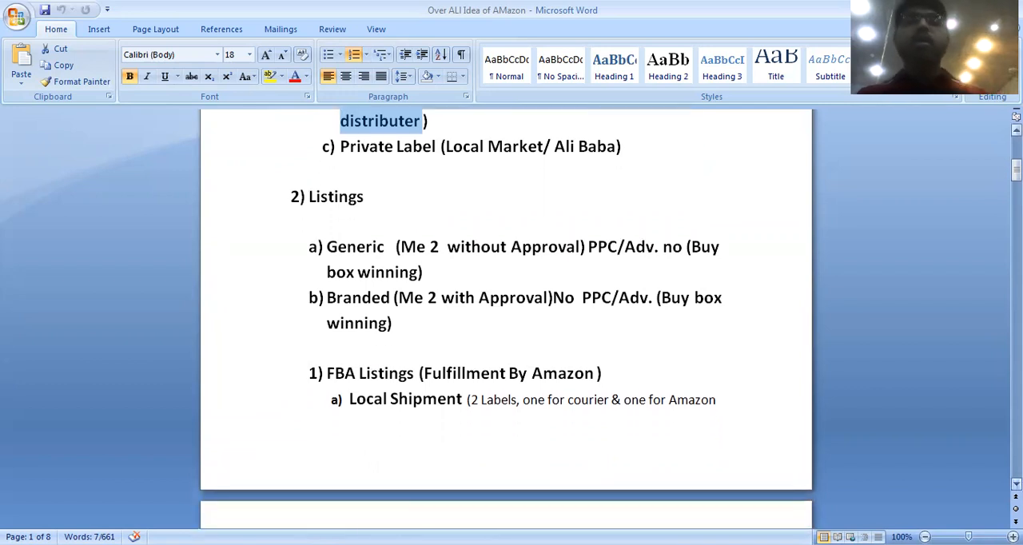
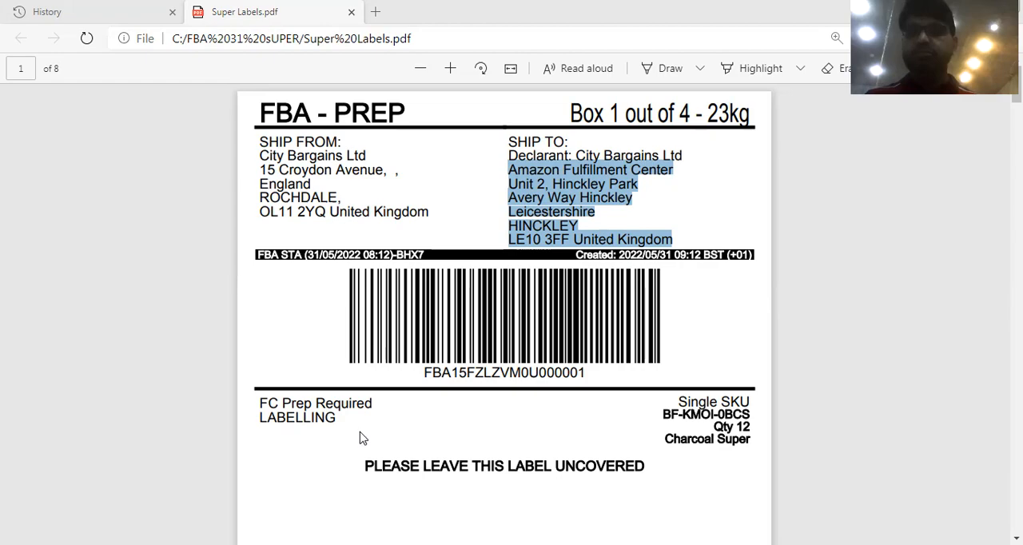
# Return to the Send to Amazon workflow and review the confirmed inventory, including ship-from address, prep details and quantity.
pyautogui.click(937, 11)
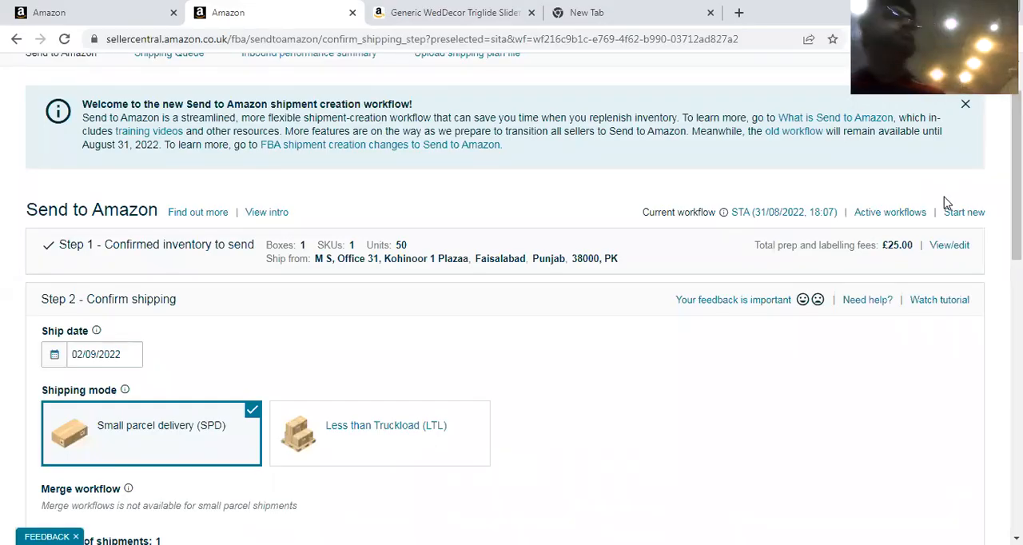
pyautogui.click(951, 250)
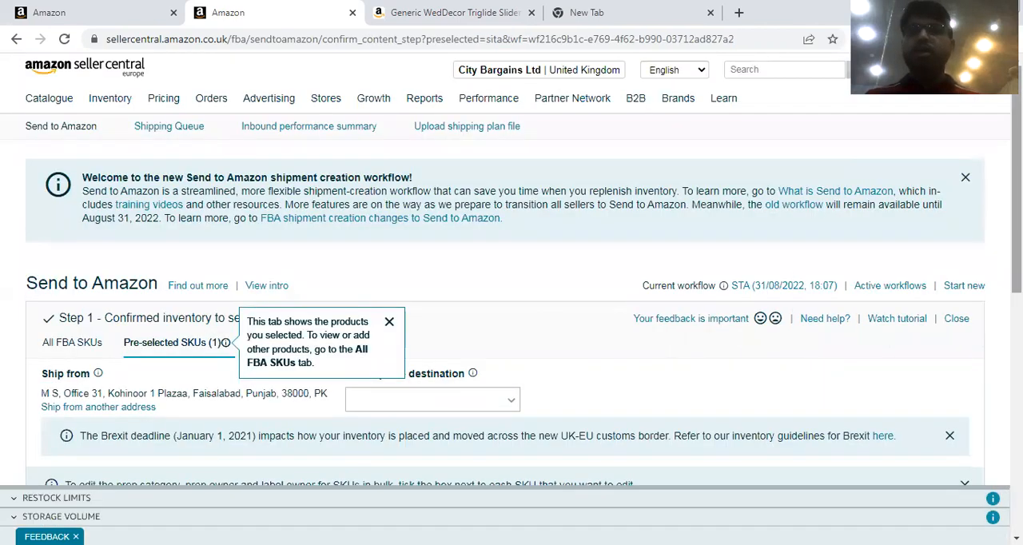
pyautogui.scroll(-1, 888, 249)
pyautogui.scroll(-2, 996, 302)
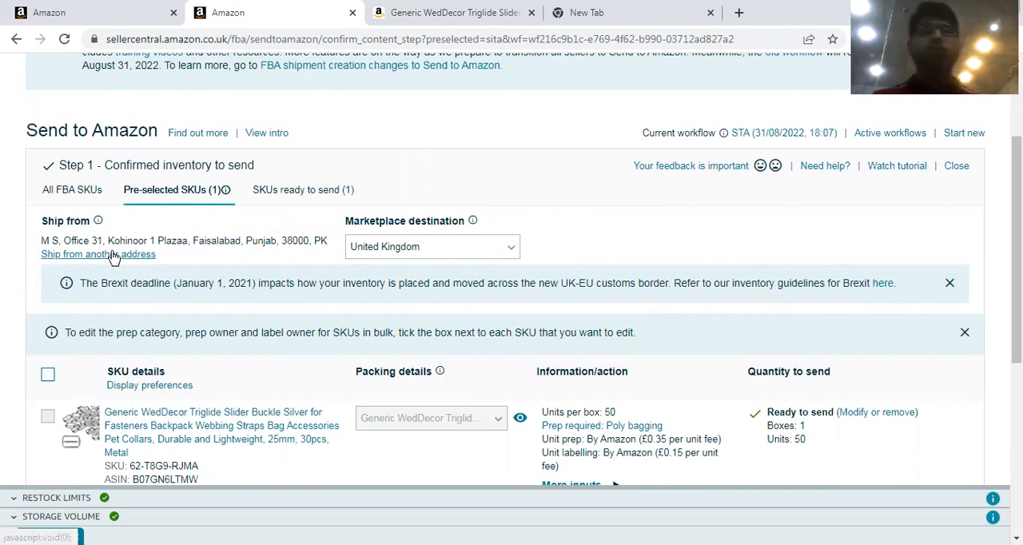
pyautogui.scroll(-1, 839, 303)
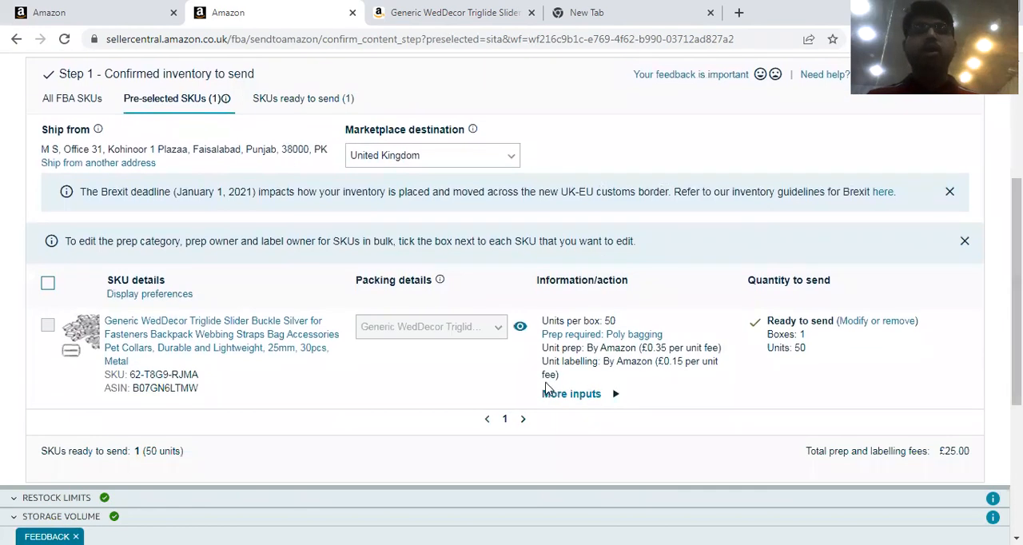
pyautogui.scroll(-3, 1016, 304)
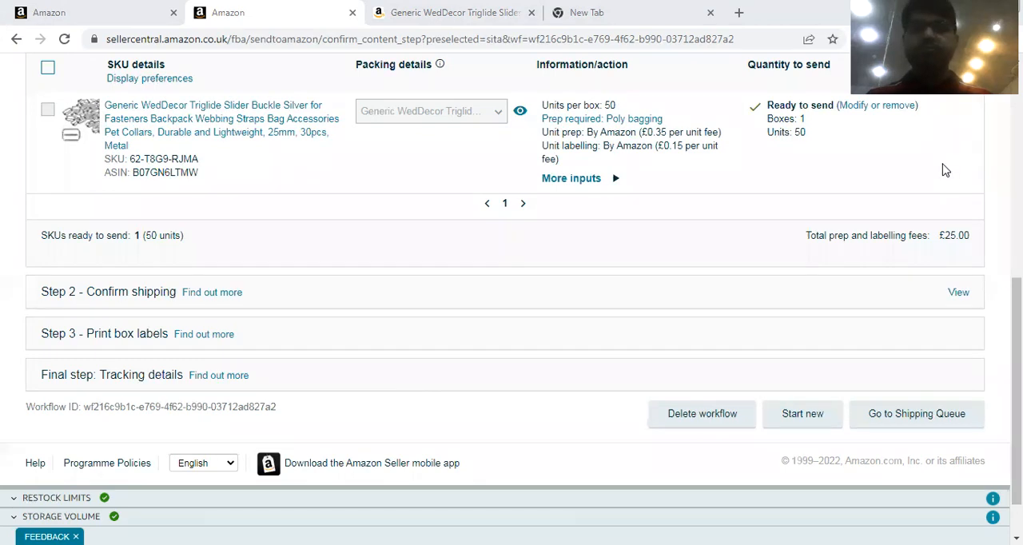
pyautogui.scroll(5, 353, 185)
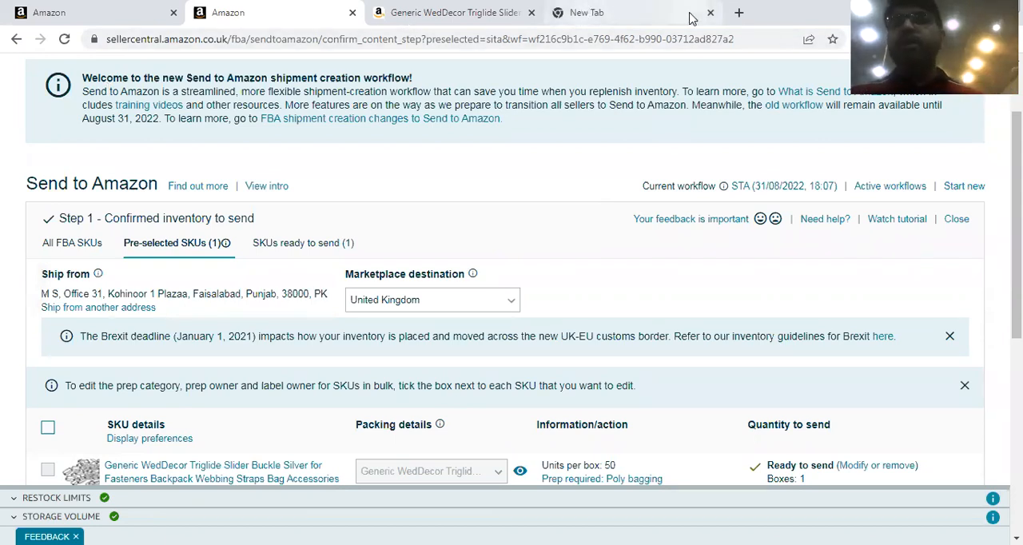
pyautogui.moveTo(1016, 134); pyautogui.dragTo(1016, 88)
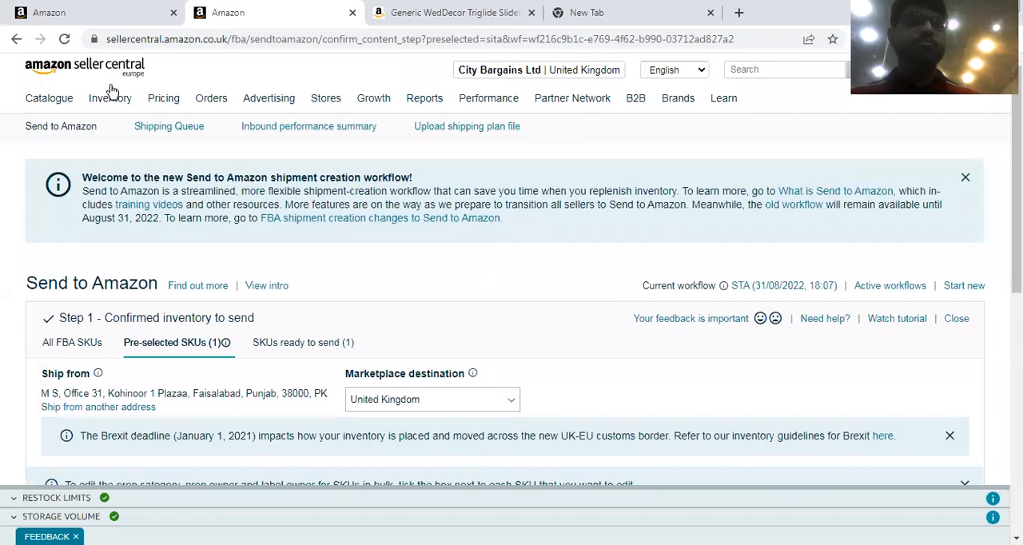
# Open the Add Products page from the Seller Central catalogue options.
pyautogui.moveTo(35, 109)
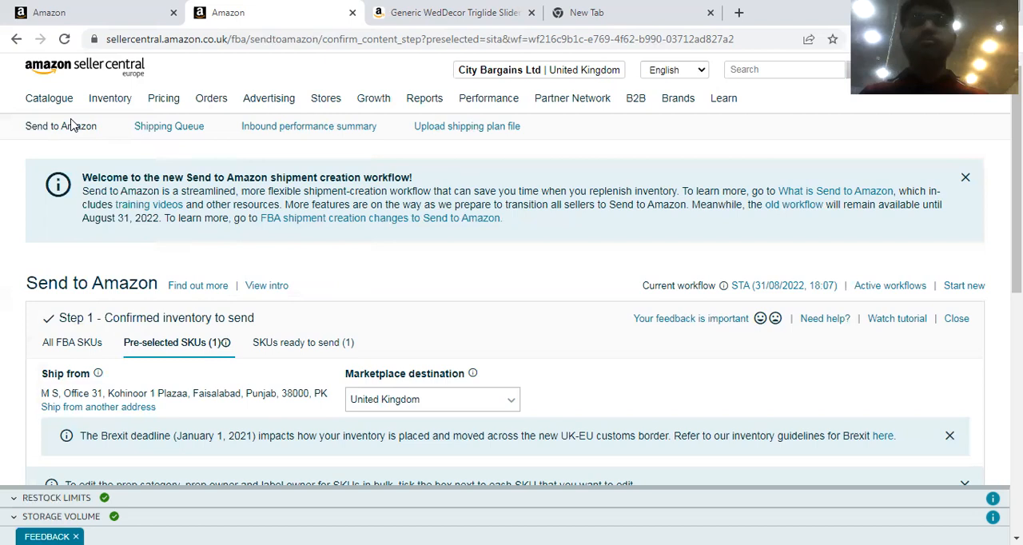
pyautogui.moveTo(47, 100)
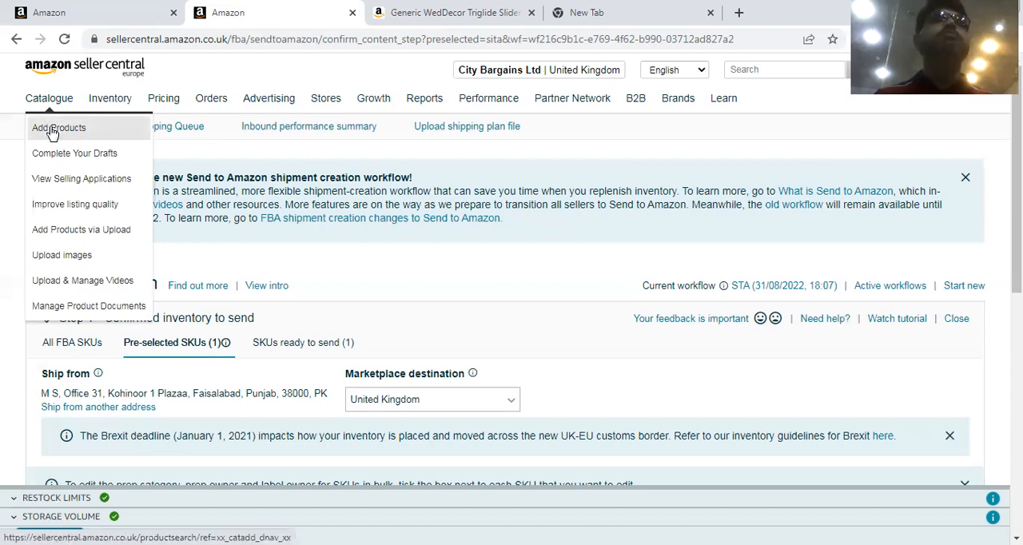
pyautogui.click(51, 129)
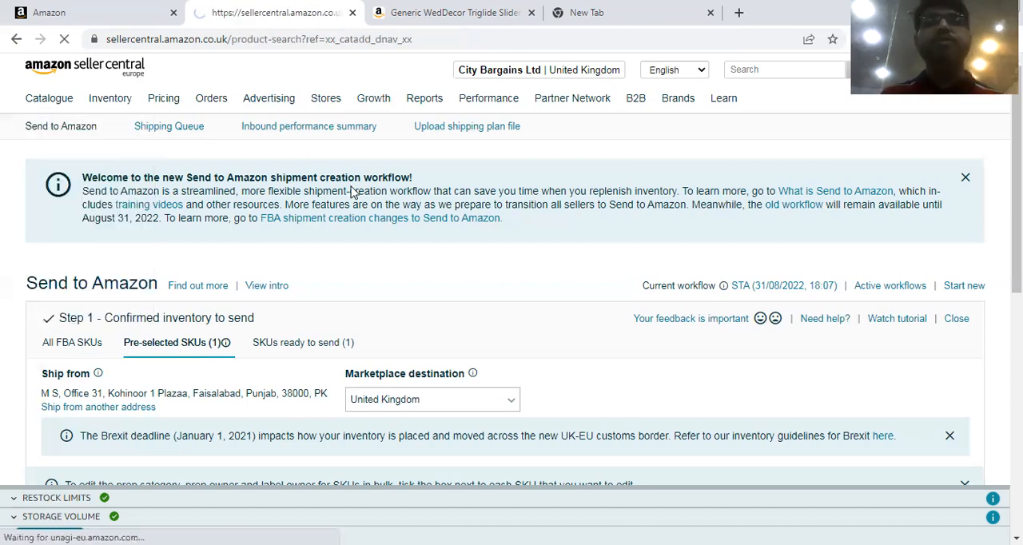
# Search Amazon UK for generic items again and open the Generic V_GS-Mix 8" Inch Sticks glow stick product page.
pyautogui.click(512, 7)
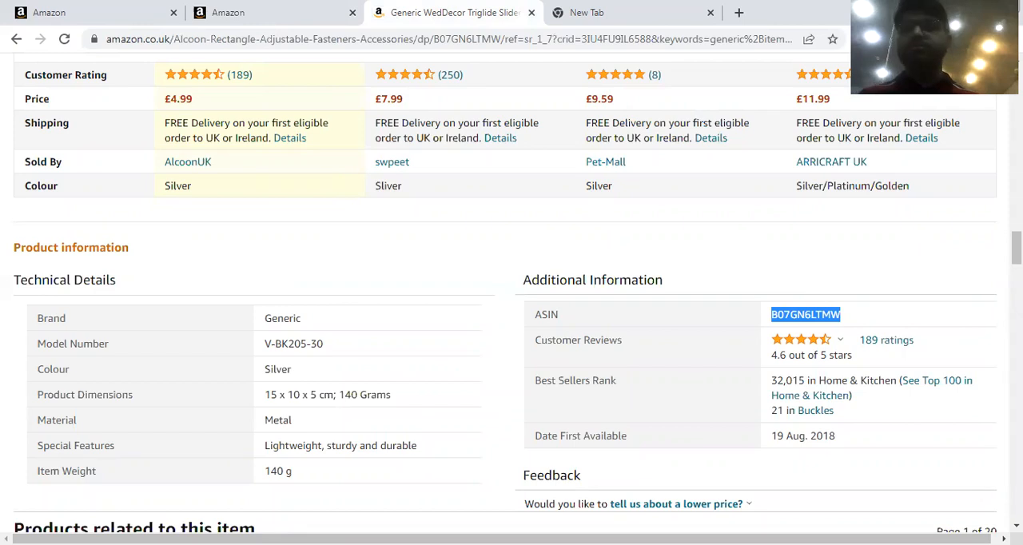
pyautogui.scroll(10, 252, 129)
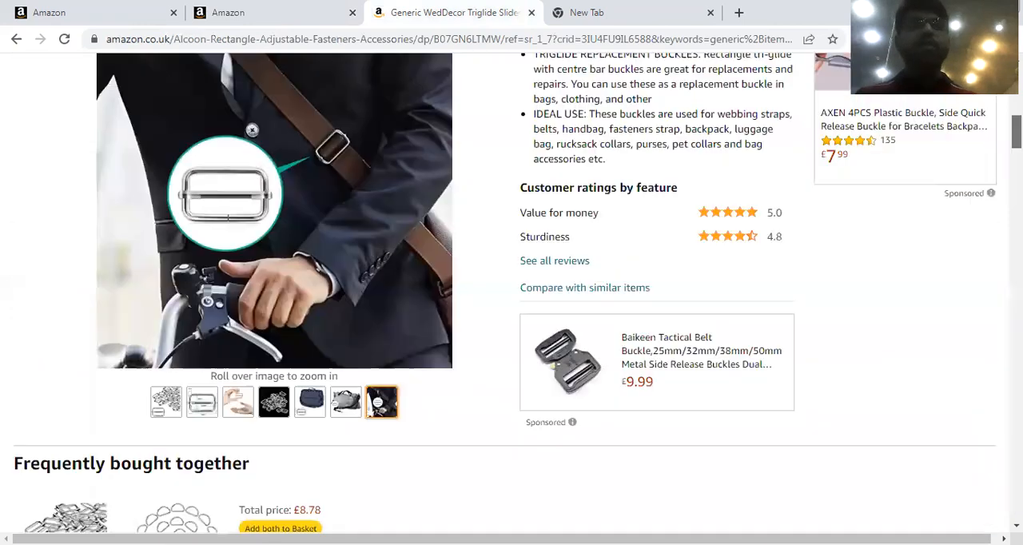
pyautogui.scroll(5, 511, 288)
pyautogui.scroll(5, 413, 83)
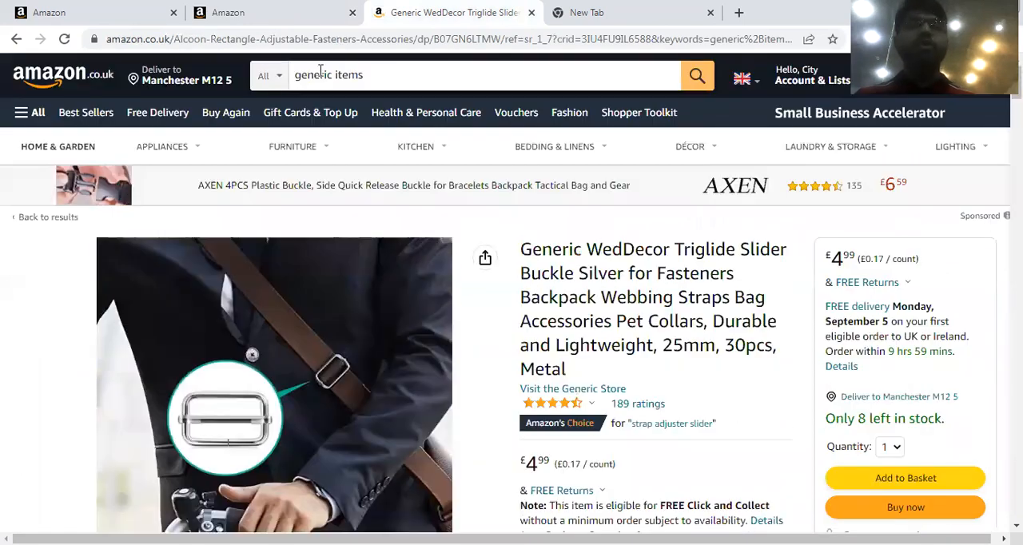
pyautogui.click(698, 76)
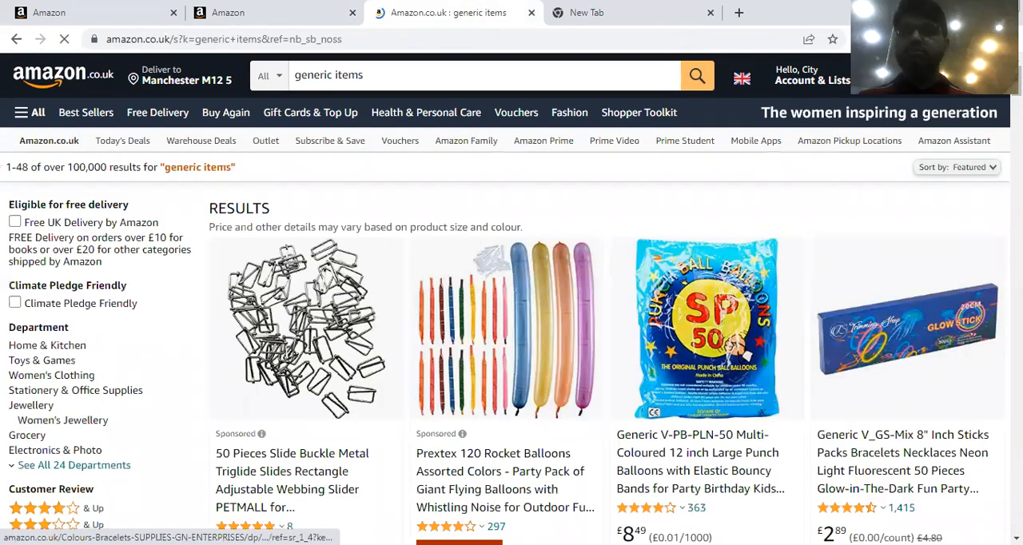
pyautogui.scroll(-1, 826, 356)
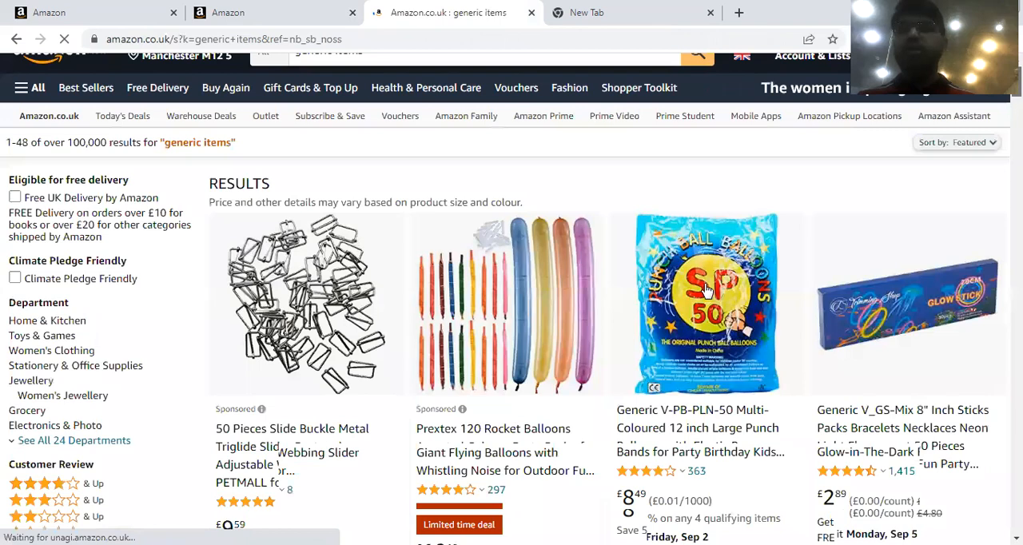
pyautogui.scroll(-2, 707, 289)
pyautogui.click(854, 305)
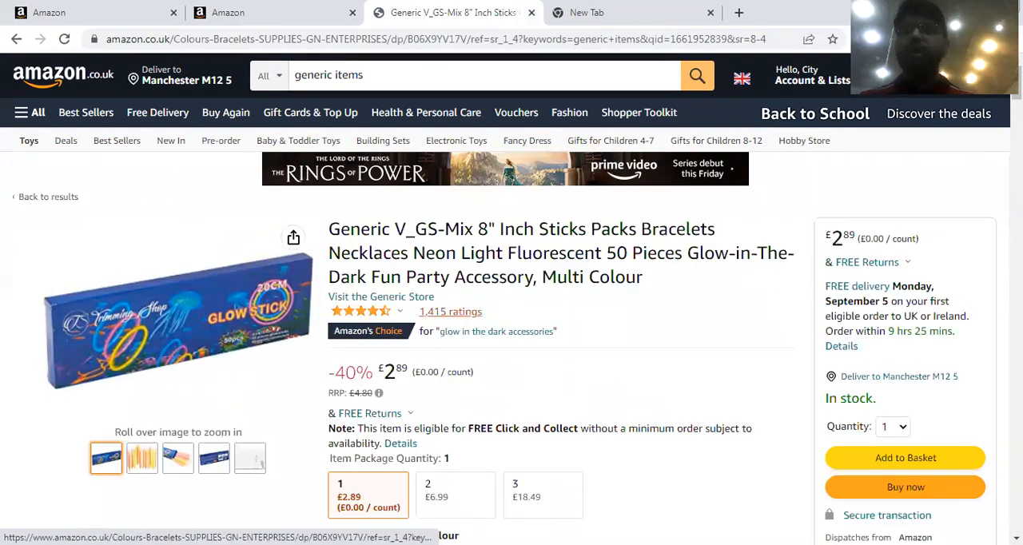
# Copy the glow sticks' ASIN B06X9YV17V from the product information and search for it in the Seller Central catalogue.
pyautogui.scroll(-15, 922, 271)
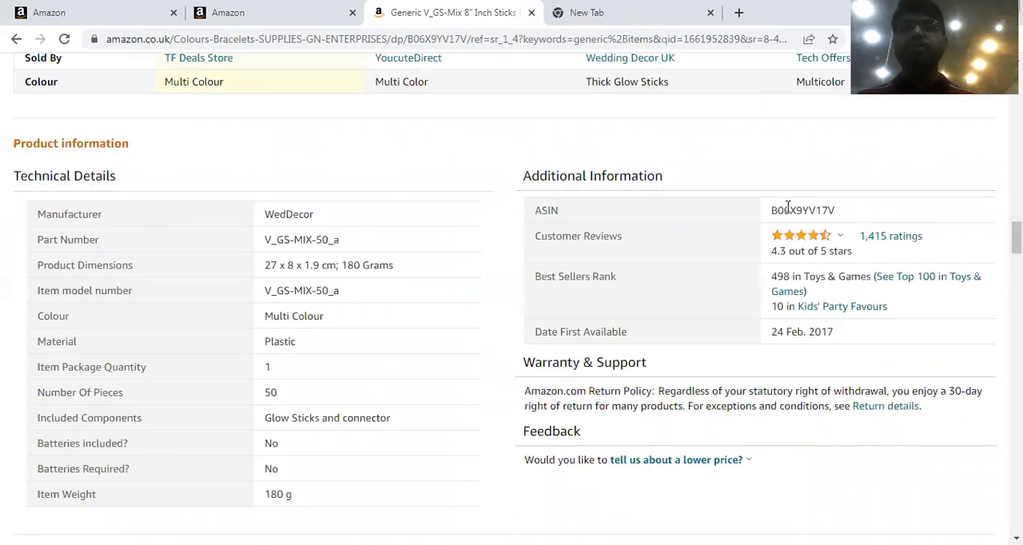
pyautogui.doubleClick(787, 206)
pyautogui.hotkey('ctrl', 'c')
pyautogui.click(107, 14)
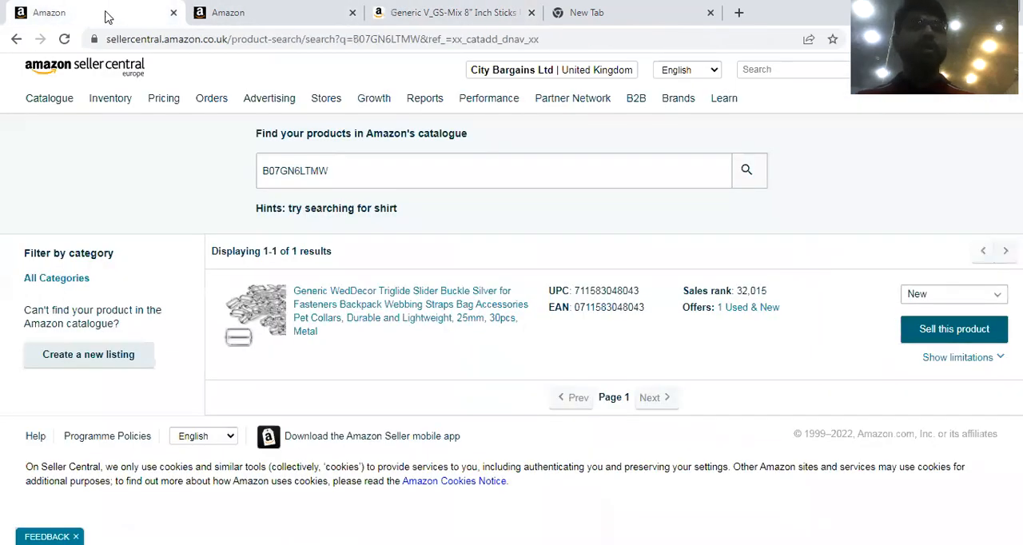
pyautogui.click(323, 172)
pyautogui.doubleClick(323, 171)
pyautogui.hotkey('ctrl', 'v')
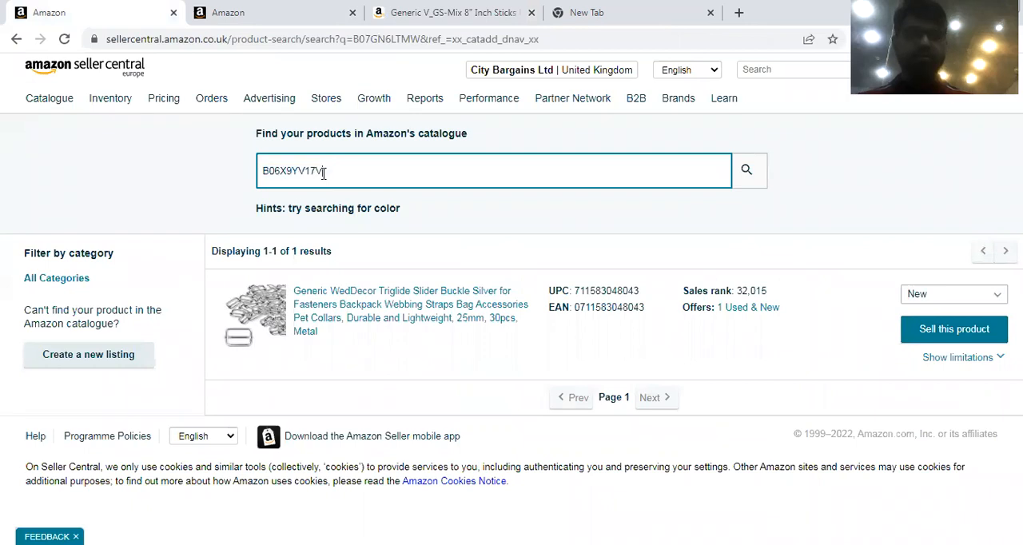
pyautogui.click(746, 172)
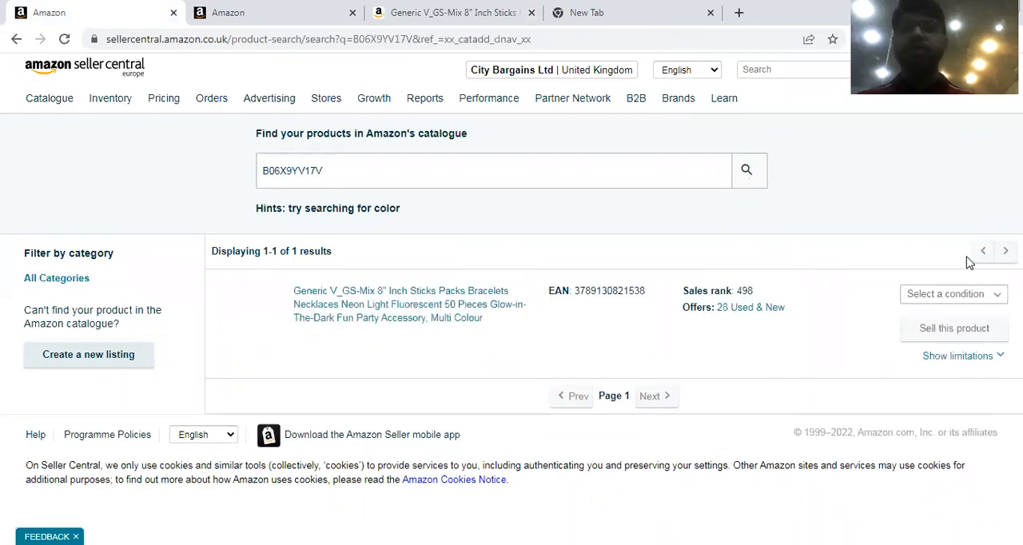
# Select New as the glow sticks' condition and start a sell offer for the product.
pyautogui.click(967, 294)
pyautogui.click(942, 318)
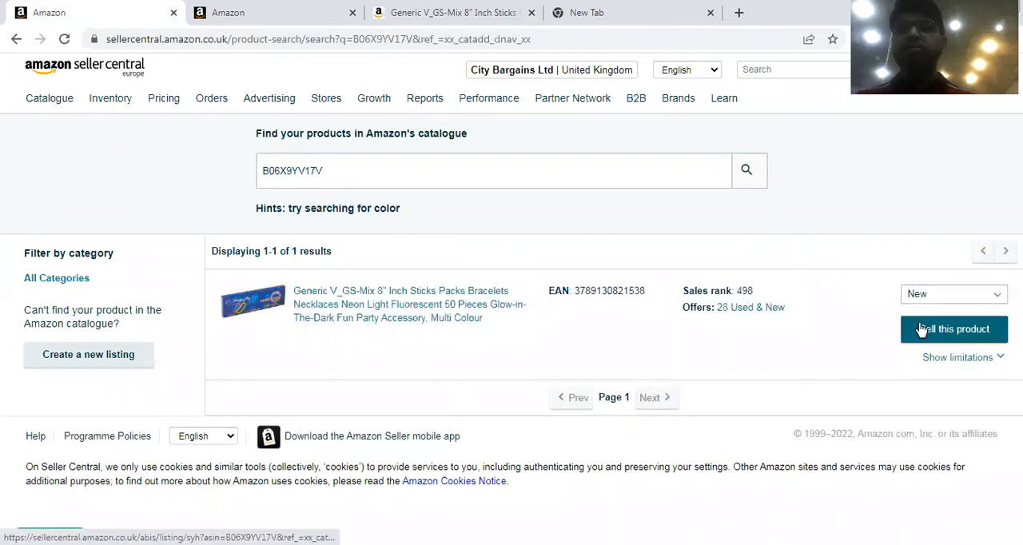
pyautogui.click(918, 330)
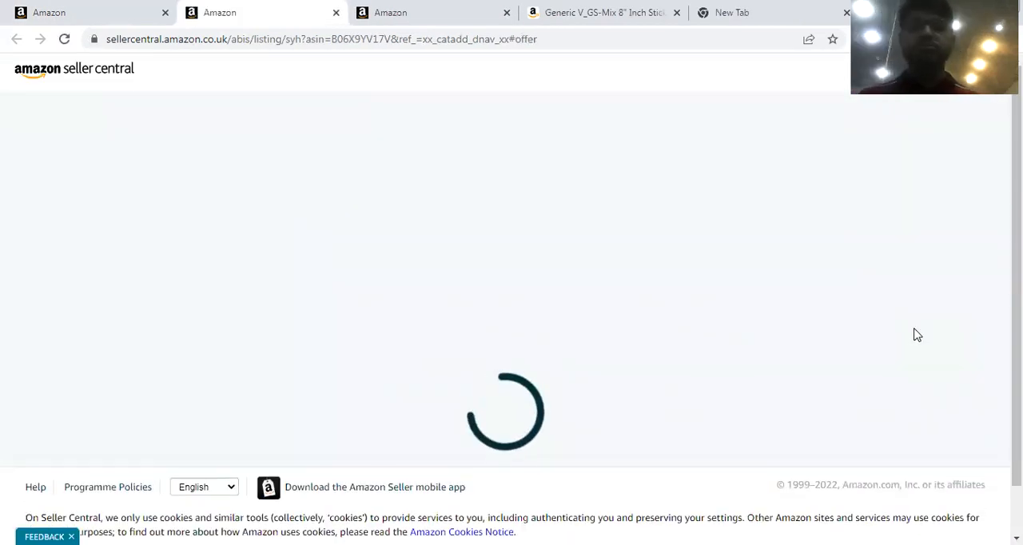
# Set the offer's quantity to 50.
pyautogui.click(518, 236)
pyautogui.write('5-0')
pyautogui.press('BackSpace')
pyautogui.press('BackSpace')
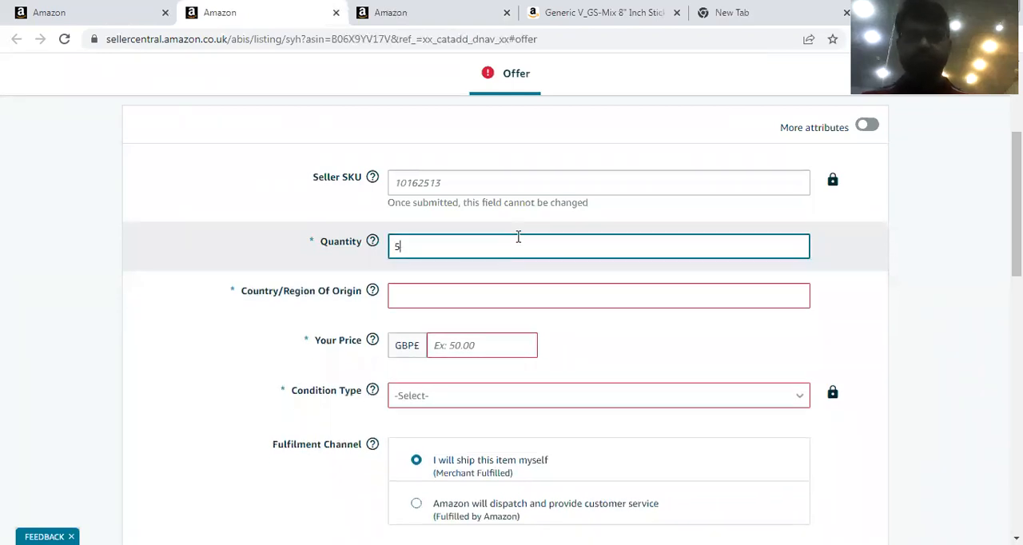
pyautogui.write('0')
# Check the competing marketplace offers and set the offer's price to £2.87.
pyautogui.click(466, 345)
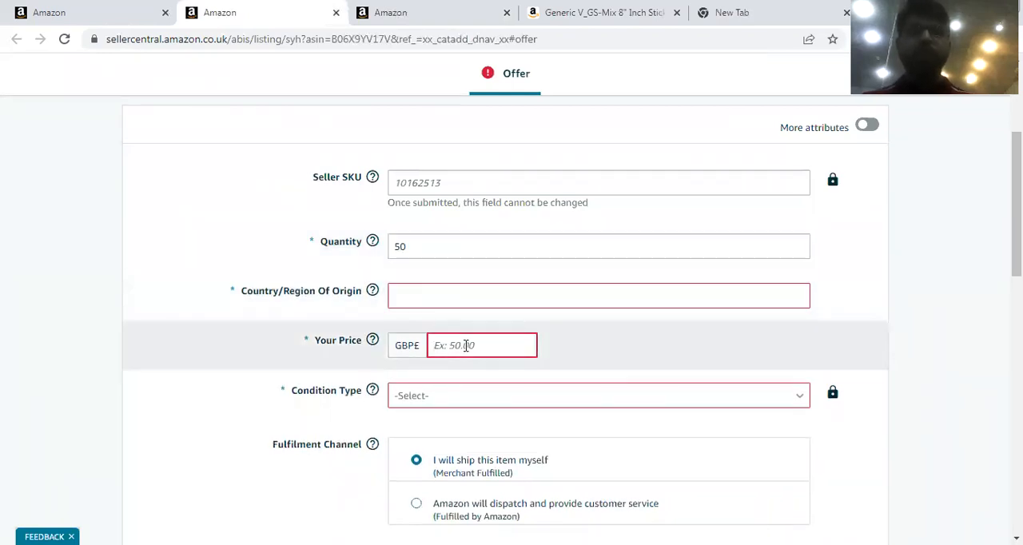
pyautogui.scroll(2, 466, 345)
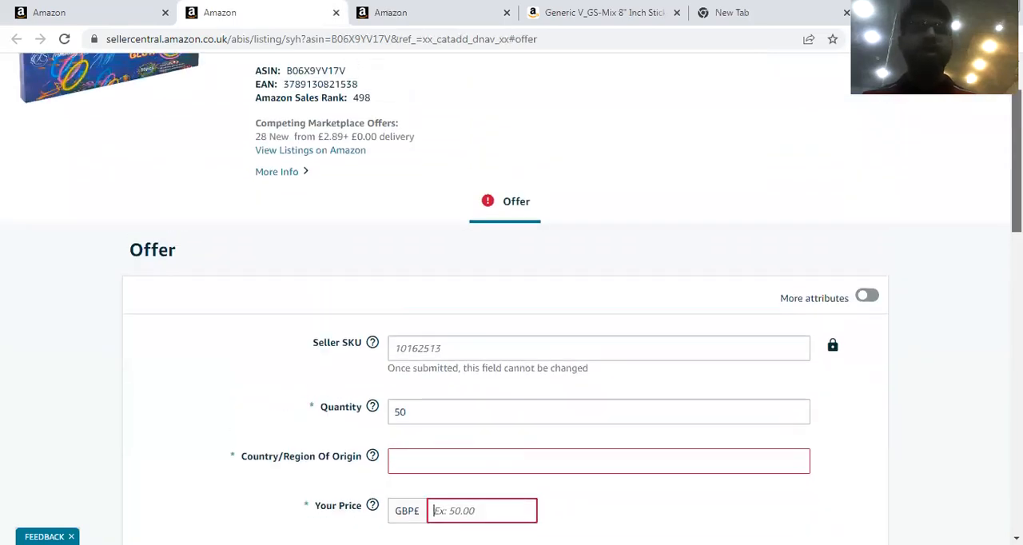
pyautogui.scroll(-2, 511, 319)
pyautogui.write('2.')
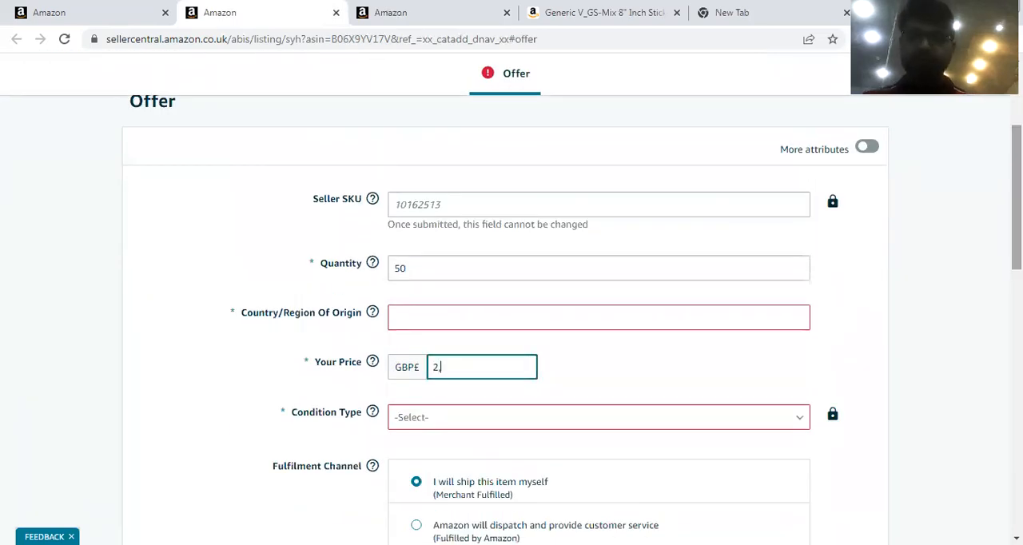
pyautogui.write('87')
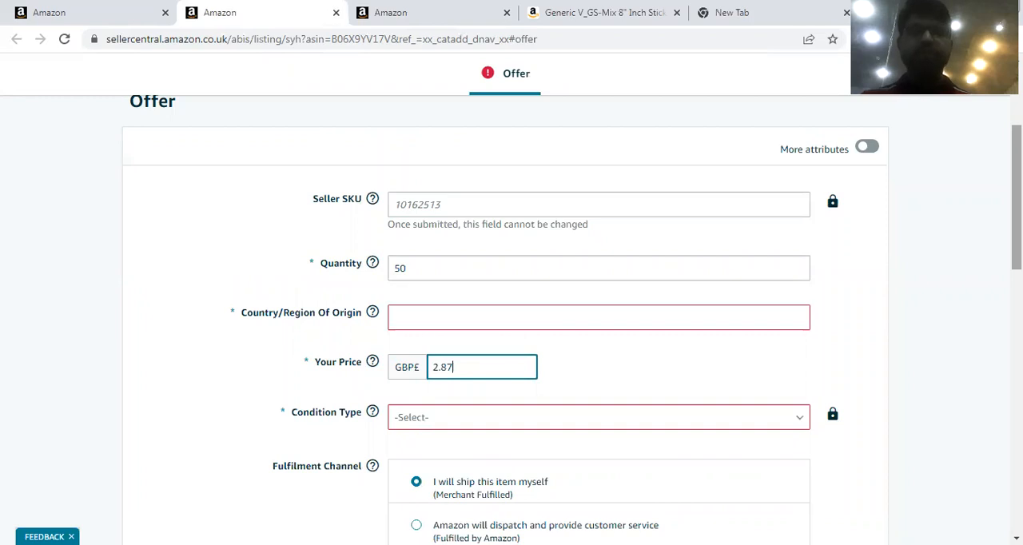
# Set the condition type to New and choose Fulfilled by Amazon as the fulfilment channel.
pyautogui.click(598, 423)
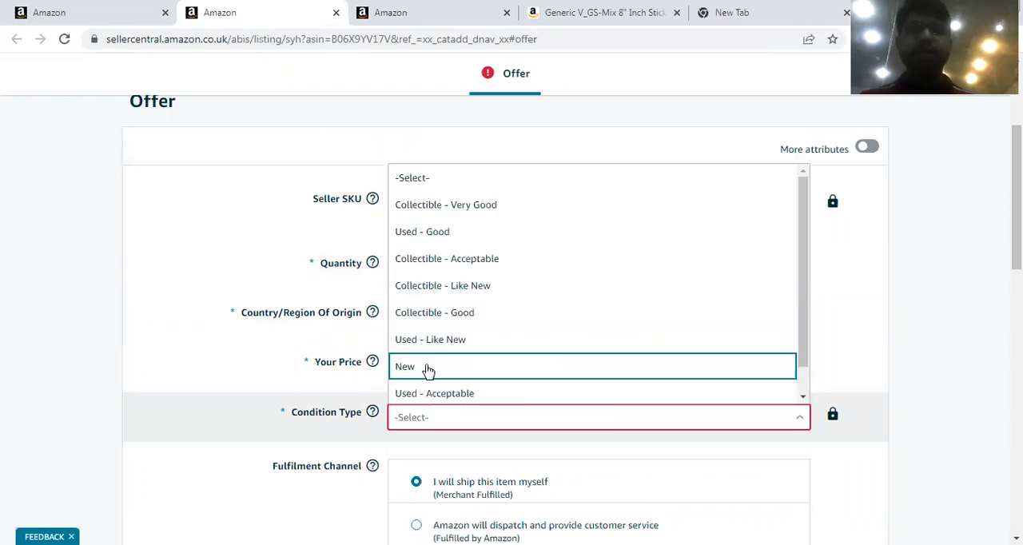
pyautogui.click(428, 367)
pyautogui.scroll(-4, 799, 264)
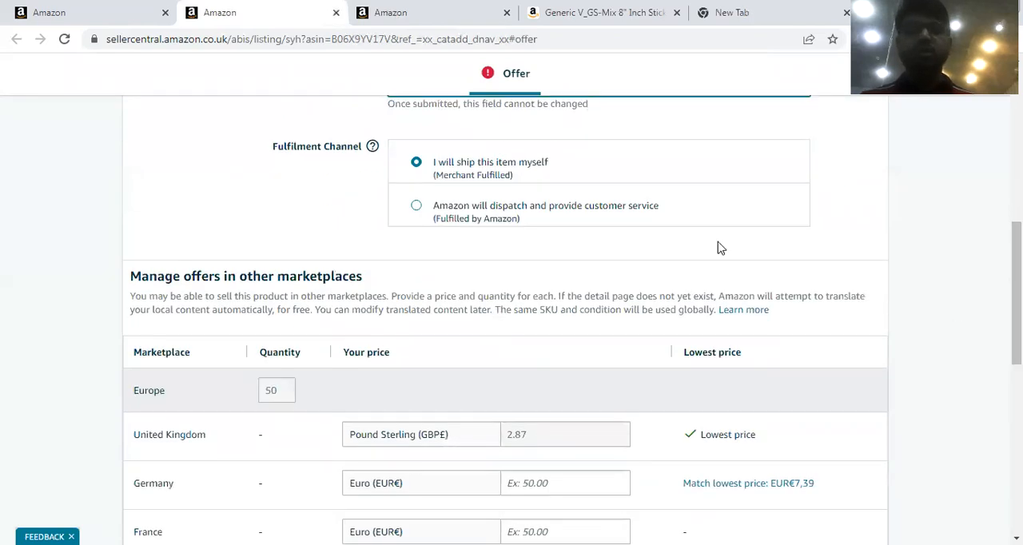
pyautogui.click(416, 209)
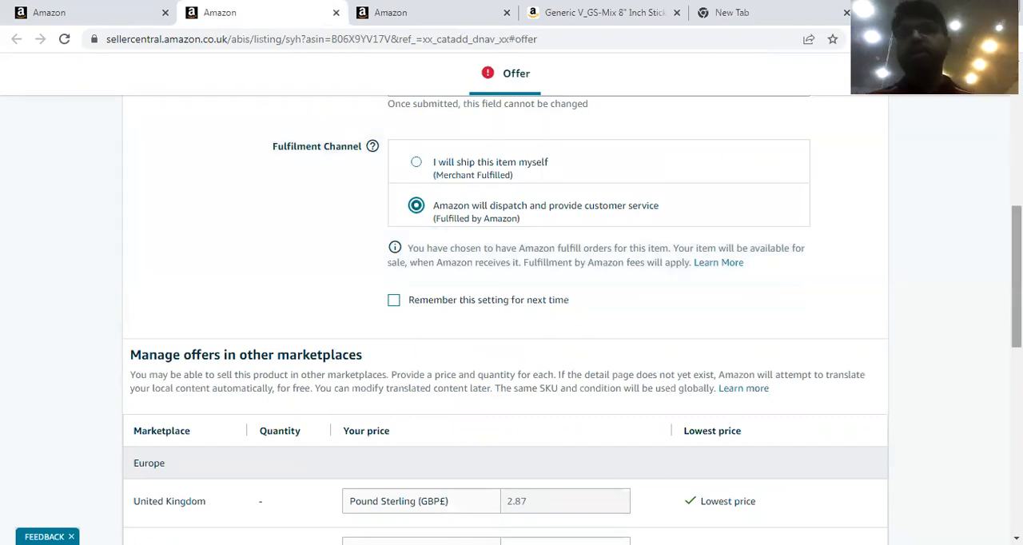
# Try to save and finish the offer, and go to the first item requiring attention.
pyautogui.scroll(-7, 897, 279)
pyautogui.click(847, 408)
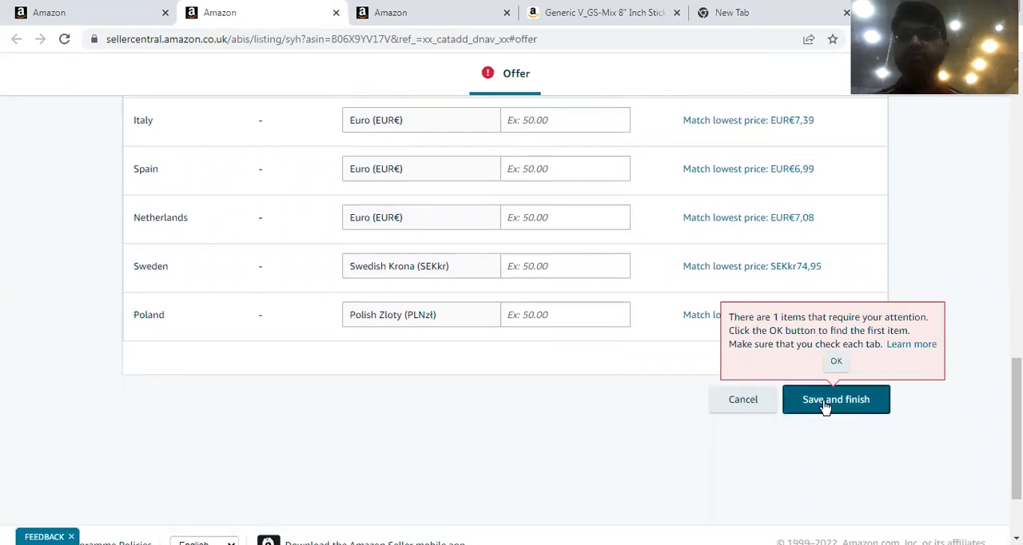
pyautogui.click(836, 362)
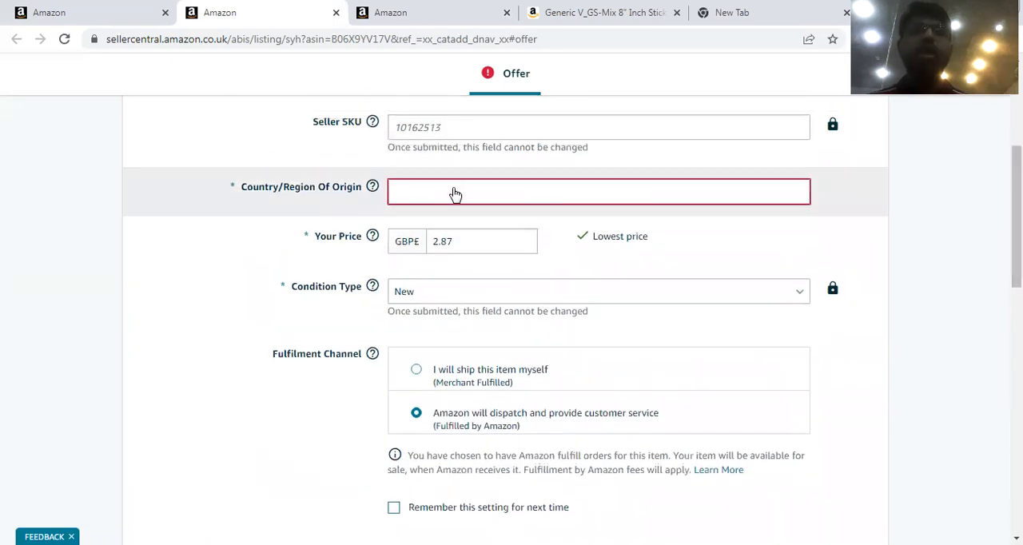
# Set the glow stick offer's country/region of origin to China.
pyautogui.click(453, 195)
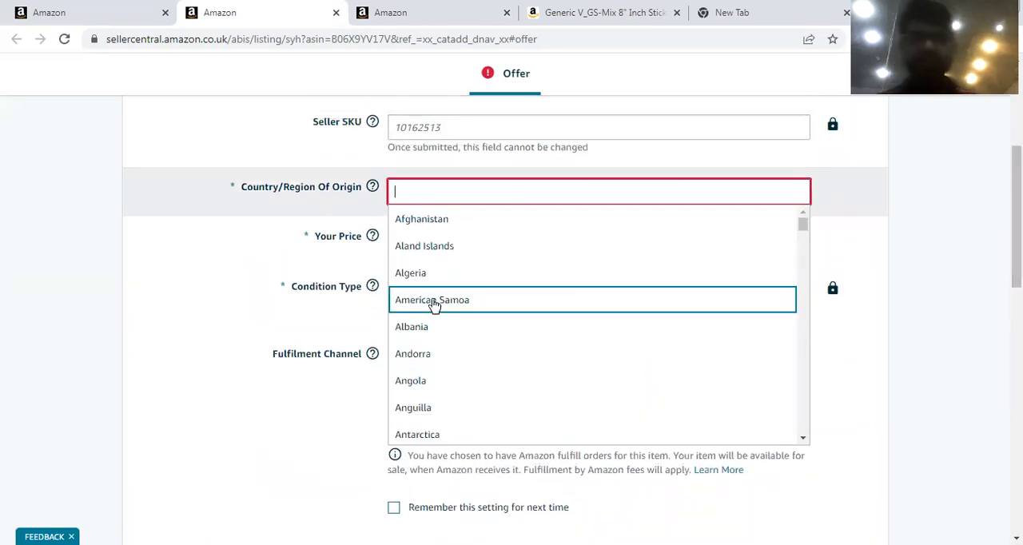
pyautogui.write('ch')
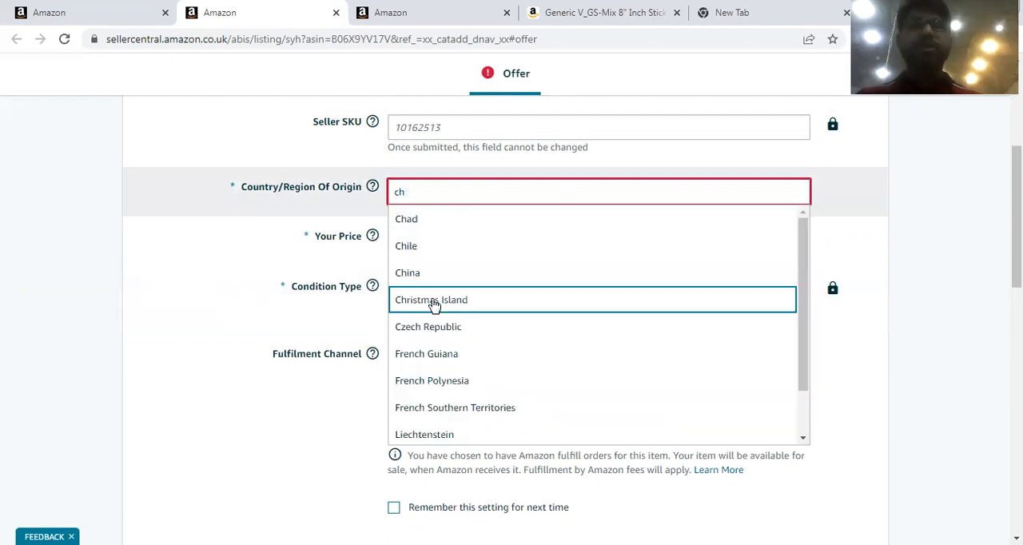
pyautogui.write('ina')
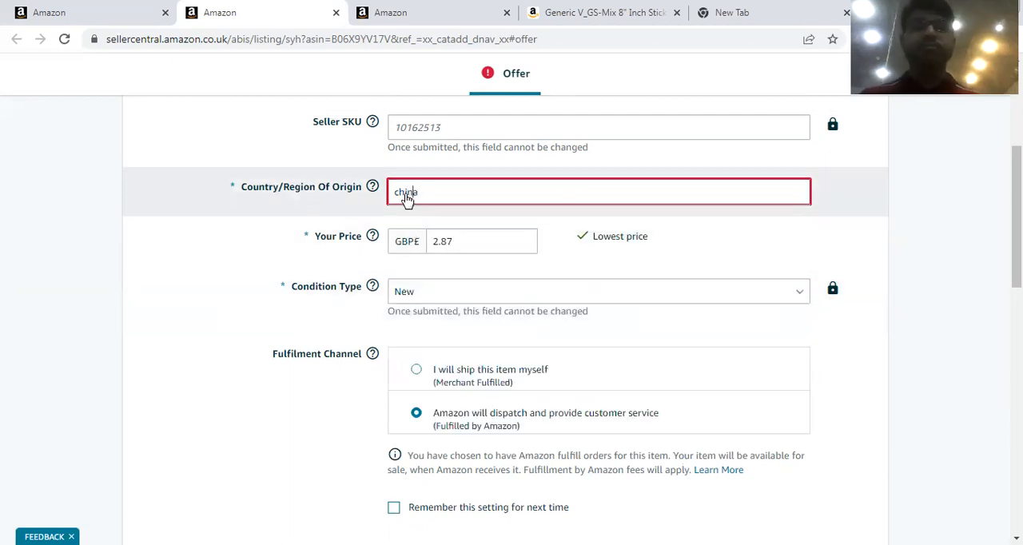
pyautogui.press('BackSpace')
pyautogui.press('BackSpace')
pyautogui.press('BackSpace')
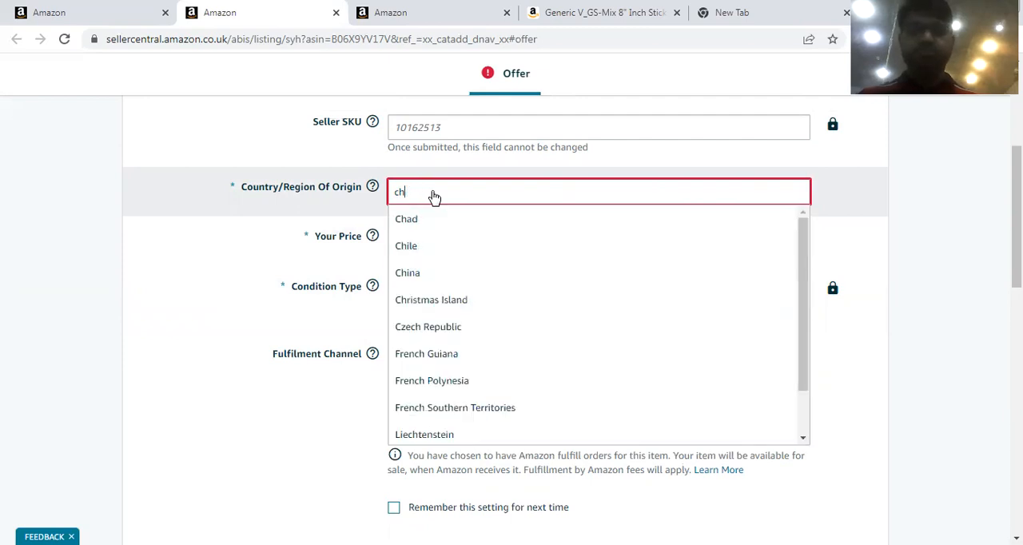
pyautogui.click(410, 272)
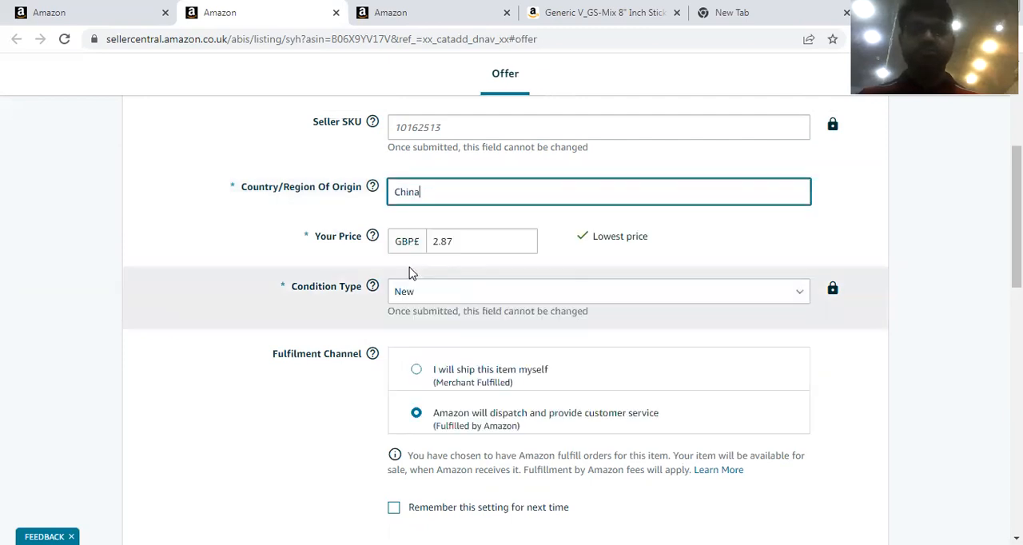
# Save and finish the offer, and continue with the Amazon barcode type for the glow stick product.
pyautogui.scroll(-15, 879, 448)
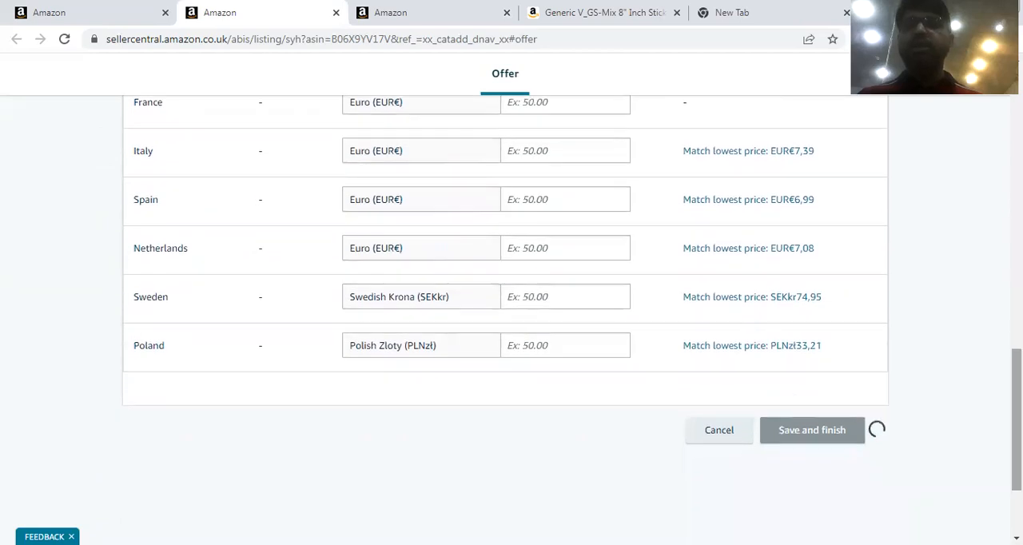
pyautogui.click(832, 442)
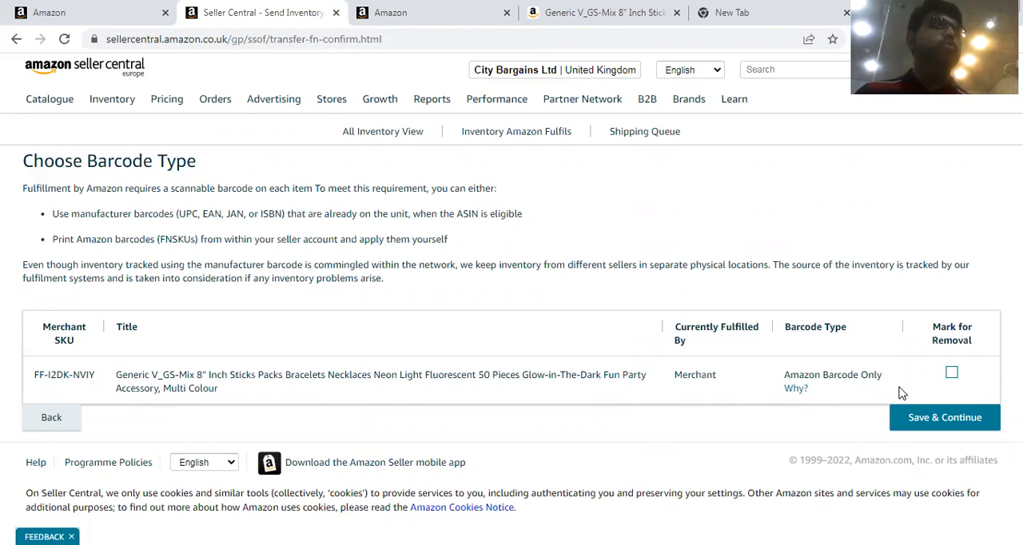
pyautogui.click(941, 425)
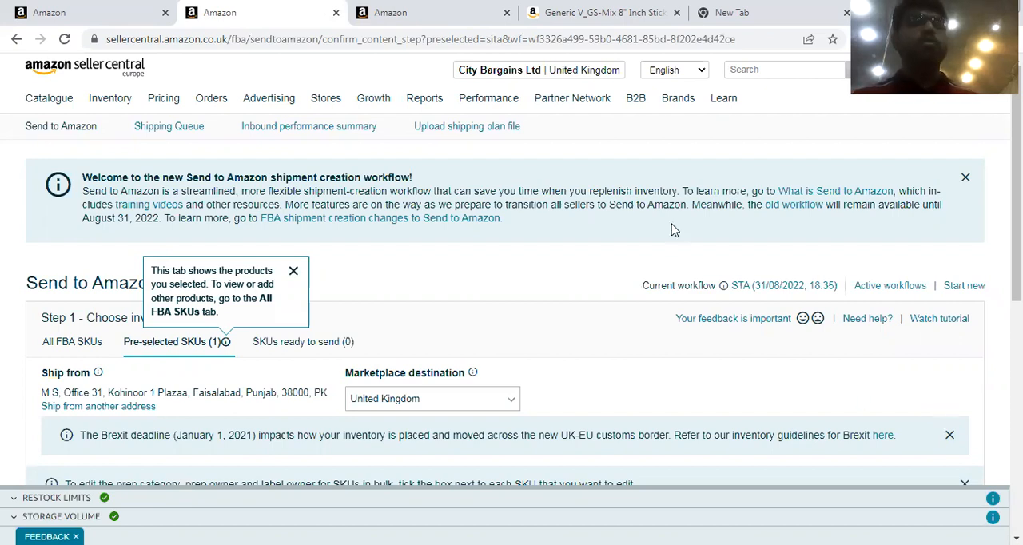
# Return to the Seller Central home page and open the Add Products catalogue search.
pyautogui.click(68, 71)
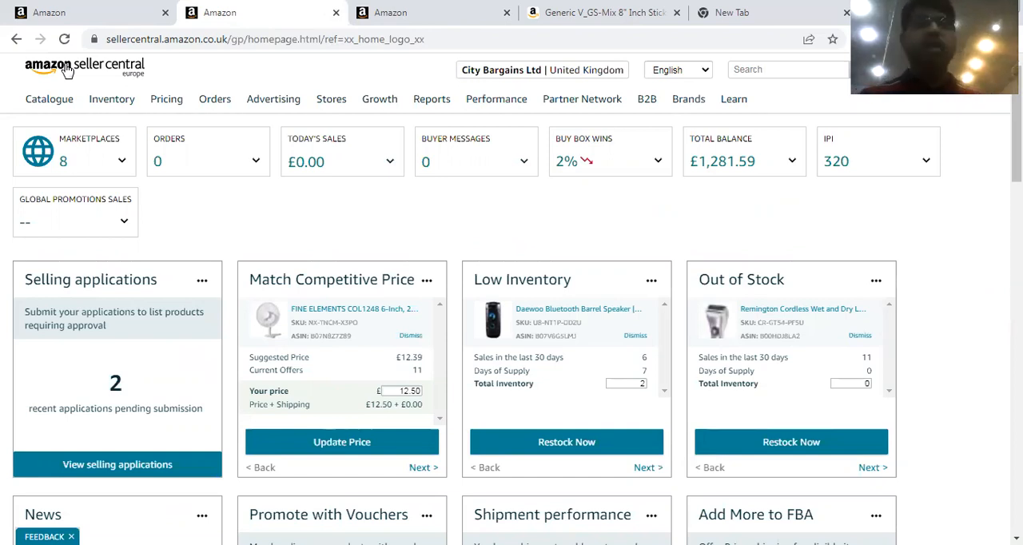
pyautogui.moveTo(42, 110)
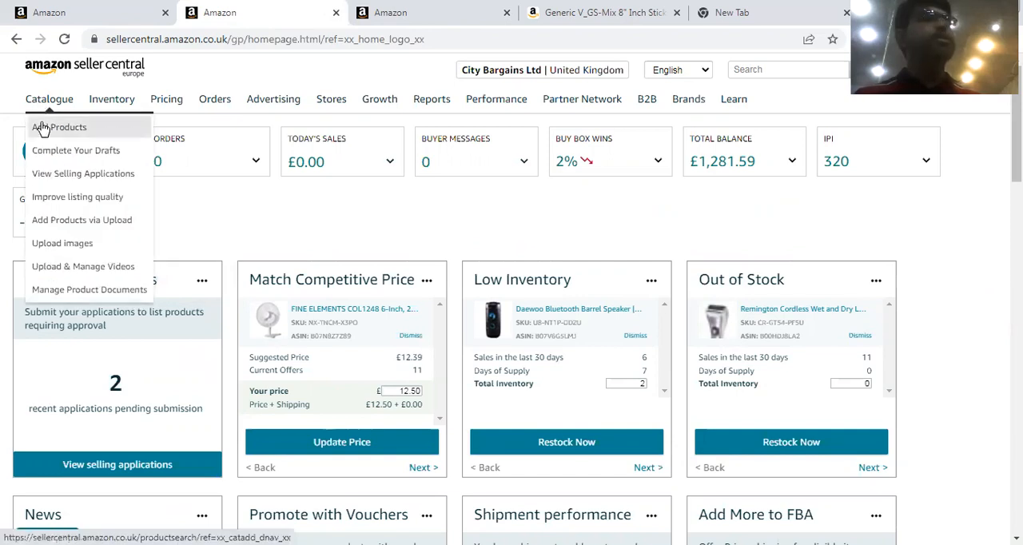
pyautogui.click(42, 130)
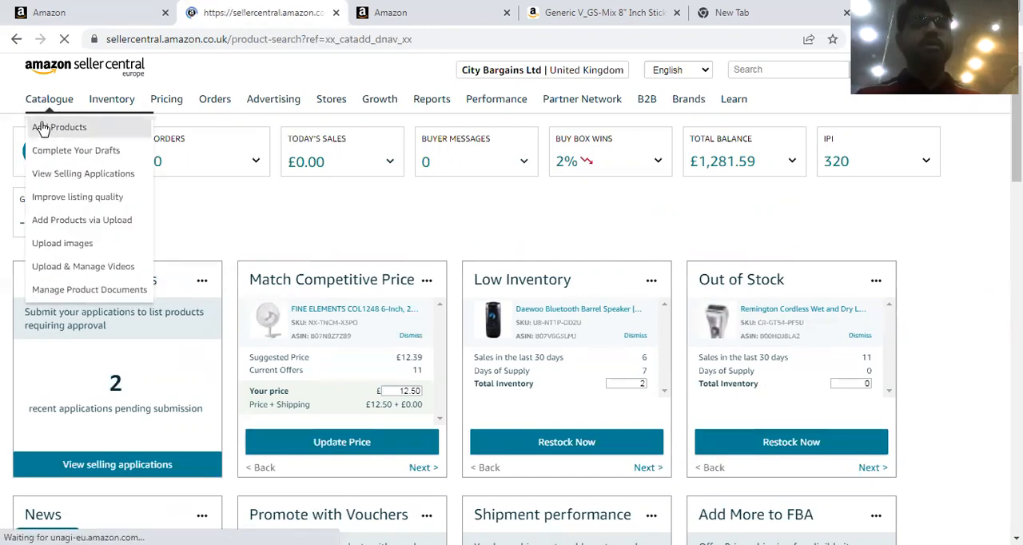
pyautogui.click(428, 361)
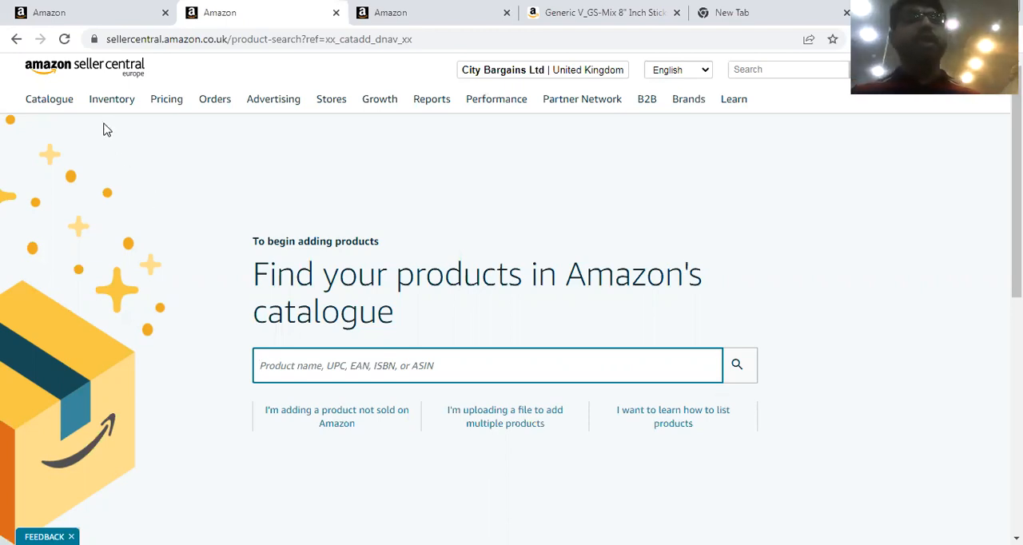
# In Manage Inventory, select the triglide slider buckle, the drain waste hose extension kit and the punch balloons listings.
pyautogui.moveTo(110, 107)
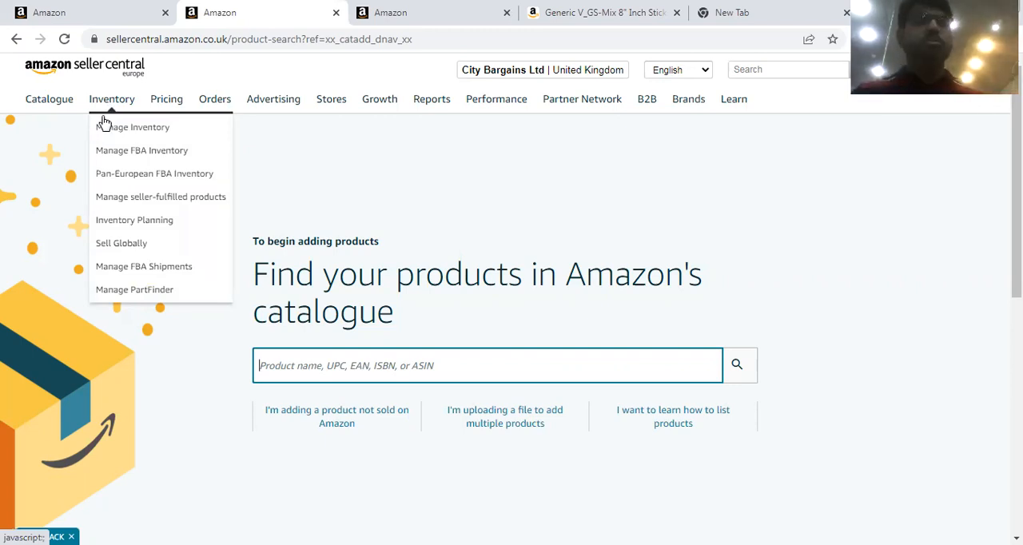
pyautogui.click(102, 130)
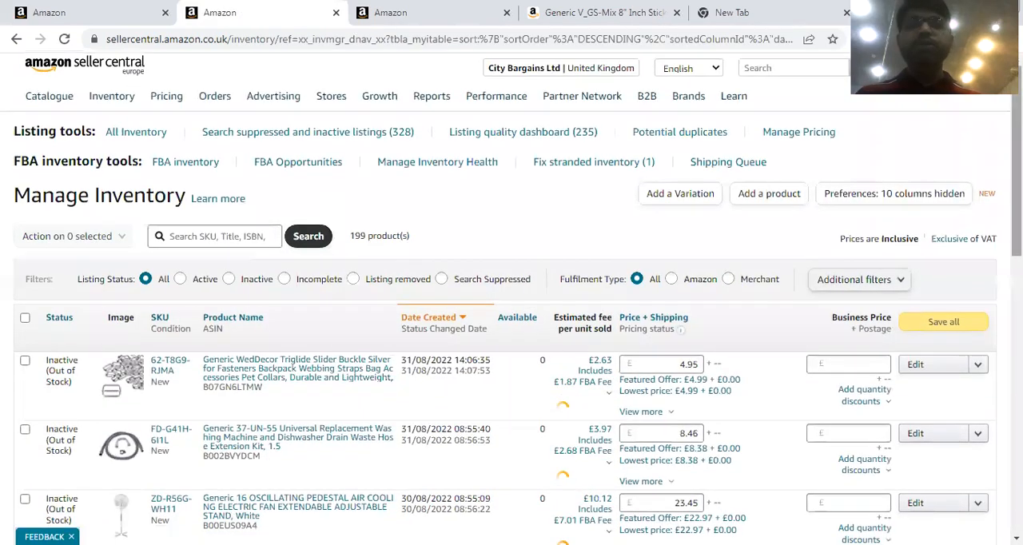
pyautogui.scroll(-1, 204, 311)
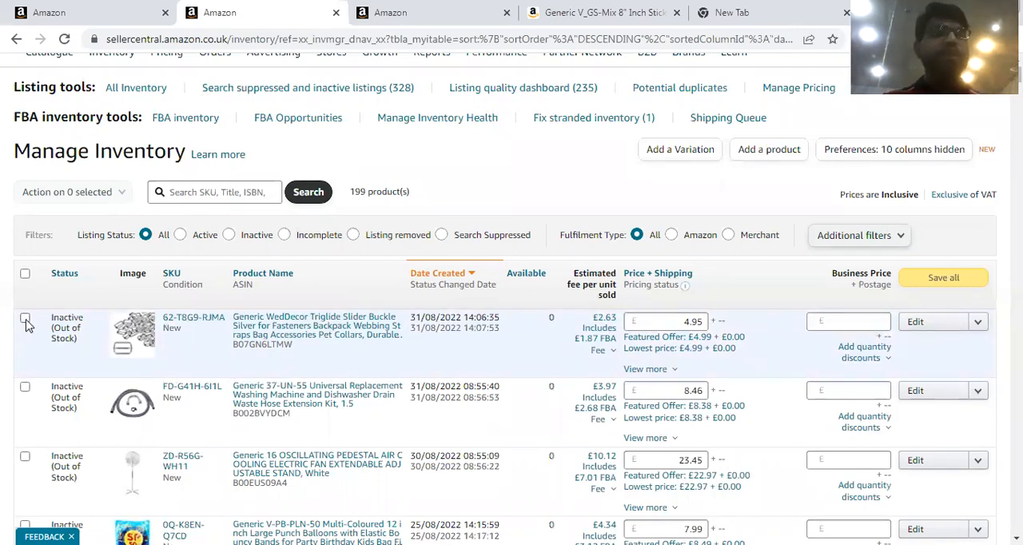
pyautogui.click(25, 321)
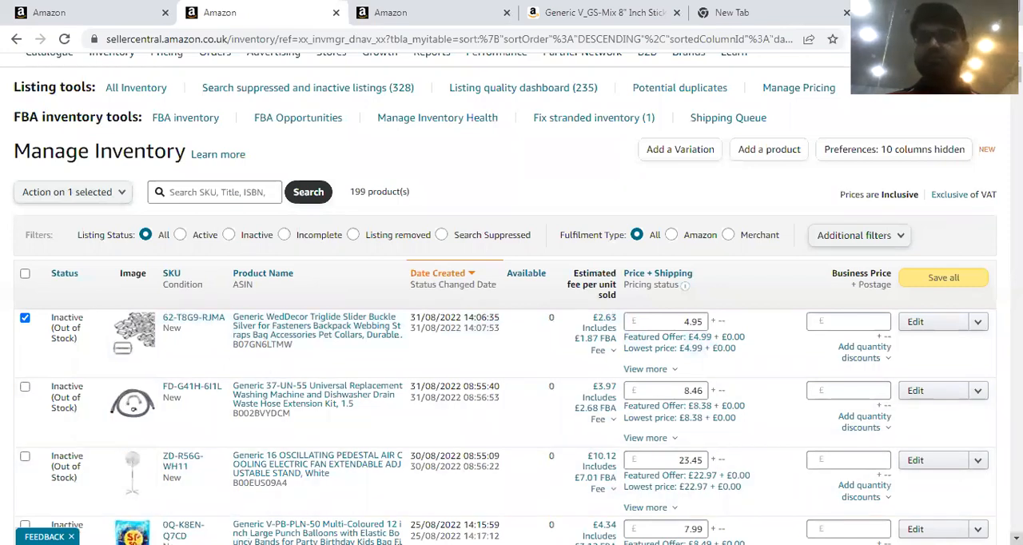
pyautogui.scroll(-2, 42, 294)
pyautogui.click(25, 296)
pyautogui.click(25, 437)
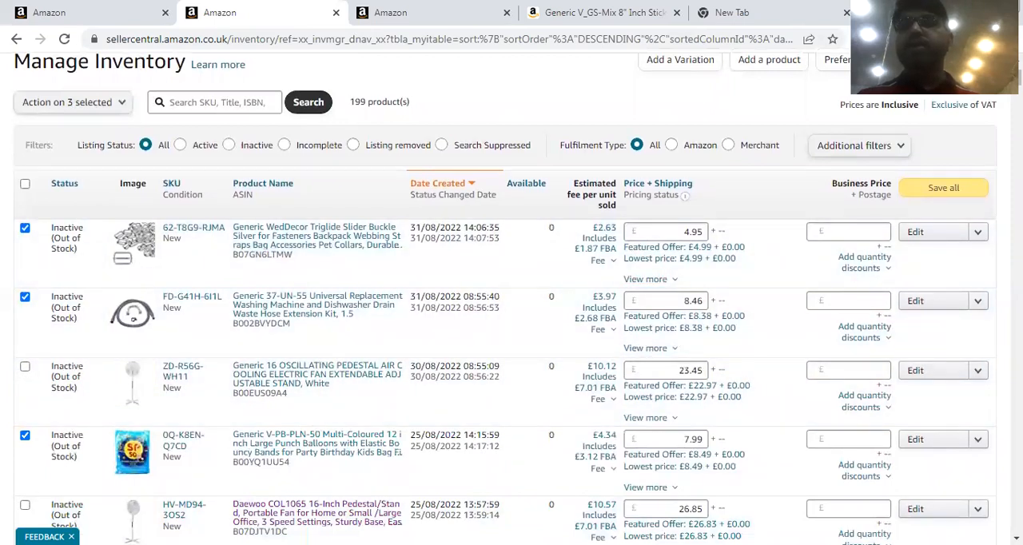
# Apply Convert to Fulfilled by Amazon to the selected listings and confirm the action.
pyautogui.scroll(2, 269, 142)
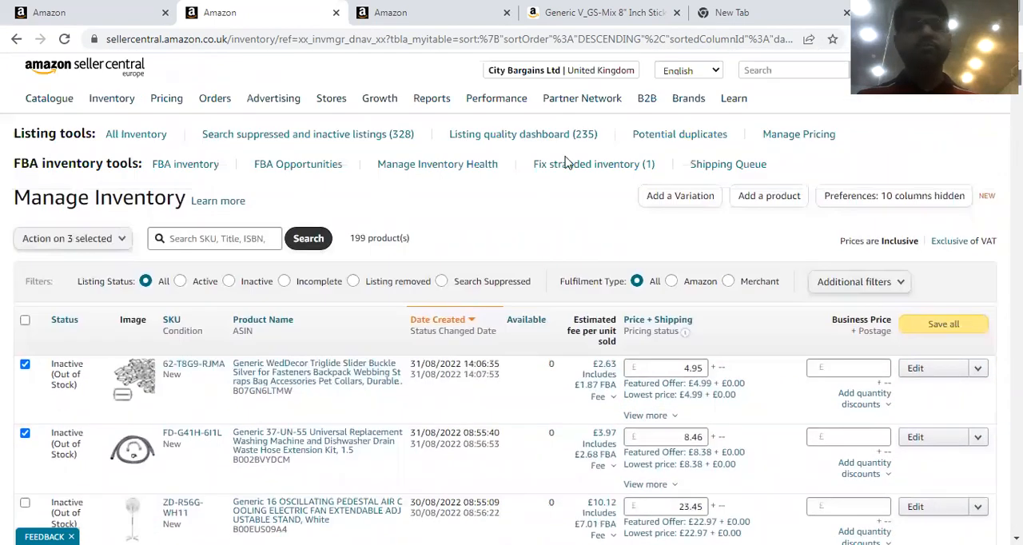
pyautogui.click(127, 235)
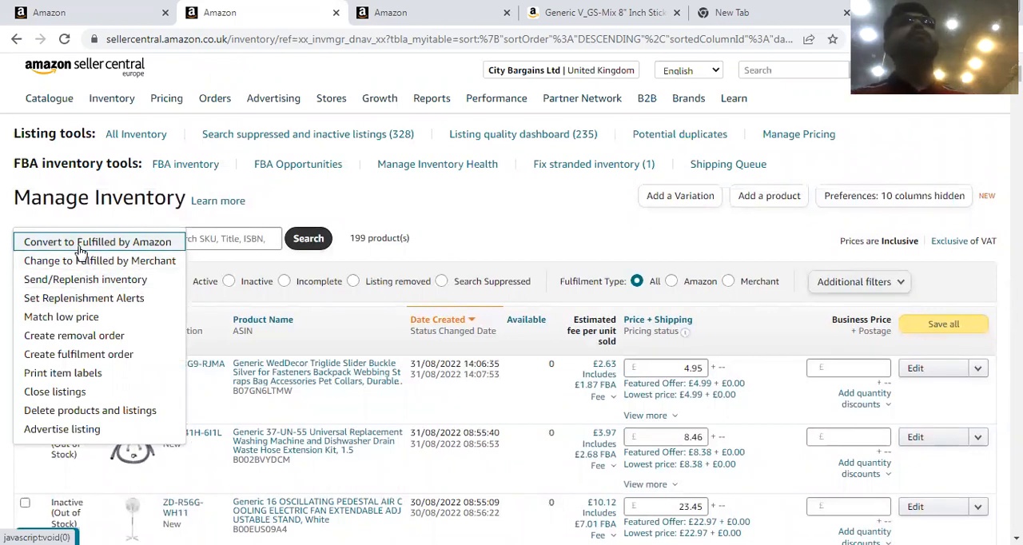
pyautogui.click(80, 249)
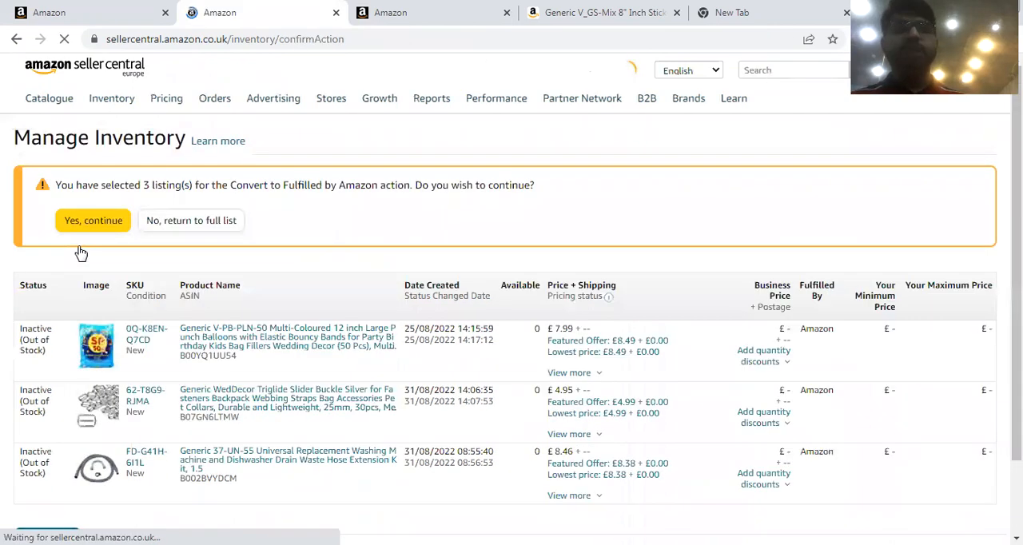
pyautogui.click(85, 230)
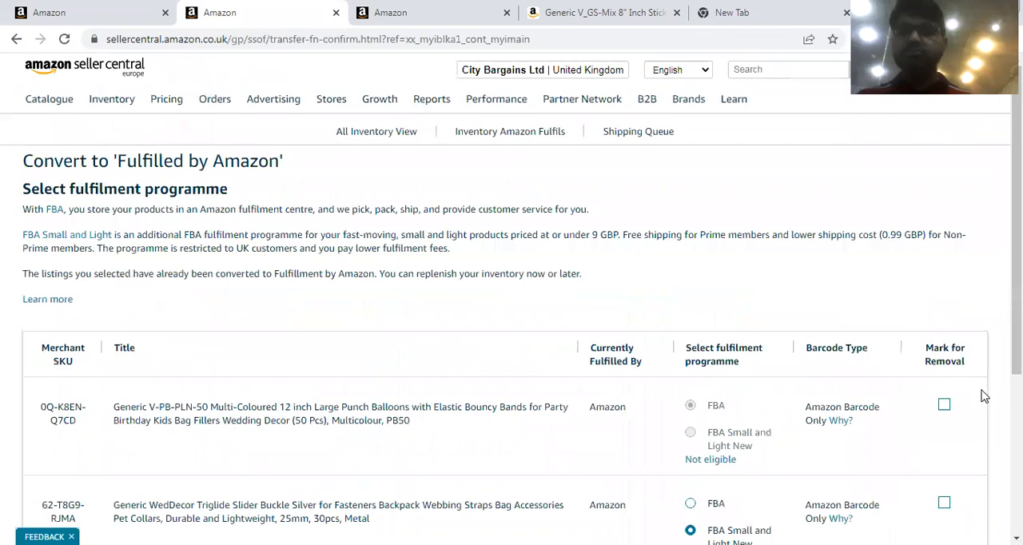
# Proceed to send inventory for the three listings, confirming the slider buckle's FBA Small and Light enrolment.
pyautogui.moveTo(1016, 349); pyautogui.dragTo(1017, 440)
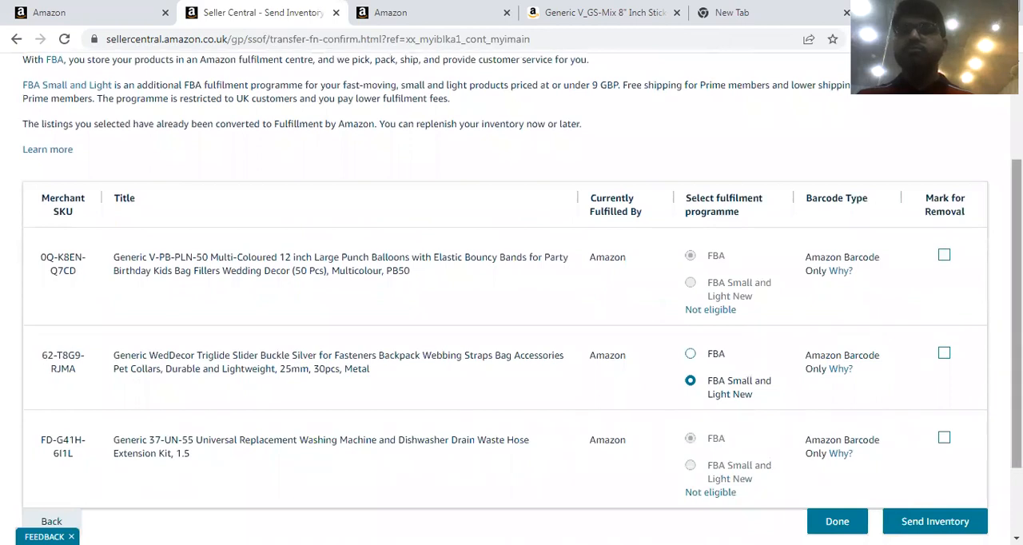
pyautogui.moveTo(1016, 264); pyautogui.dragTo(1016, 325)
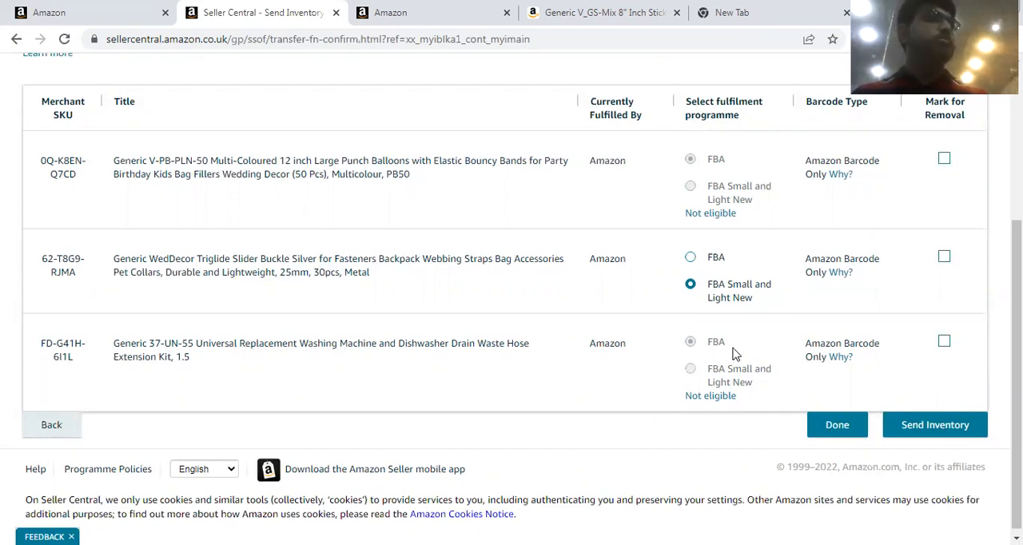
pyautogui.click(946, 436)
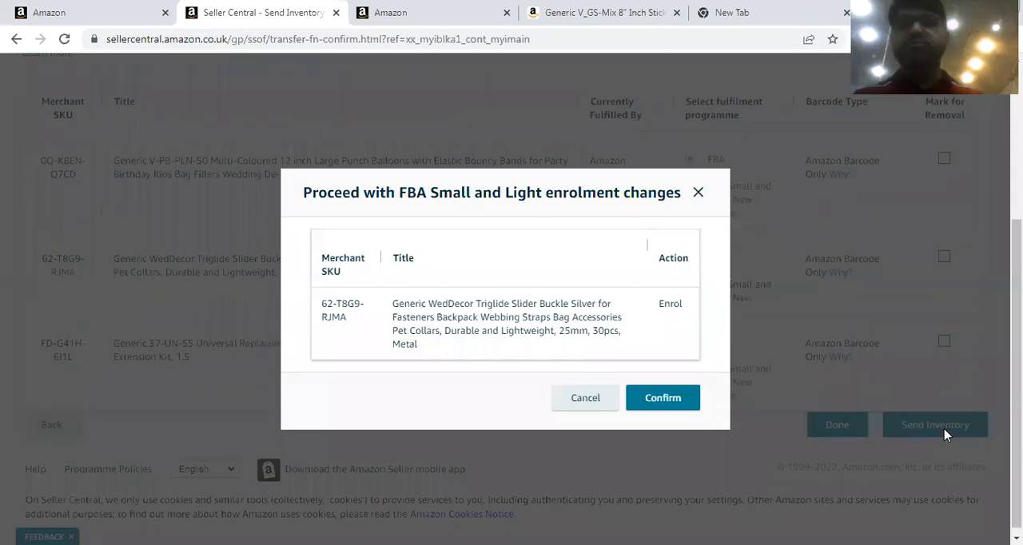
pyautogui.click(657, 397)
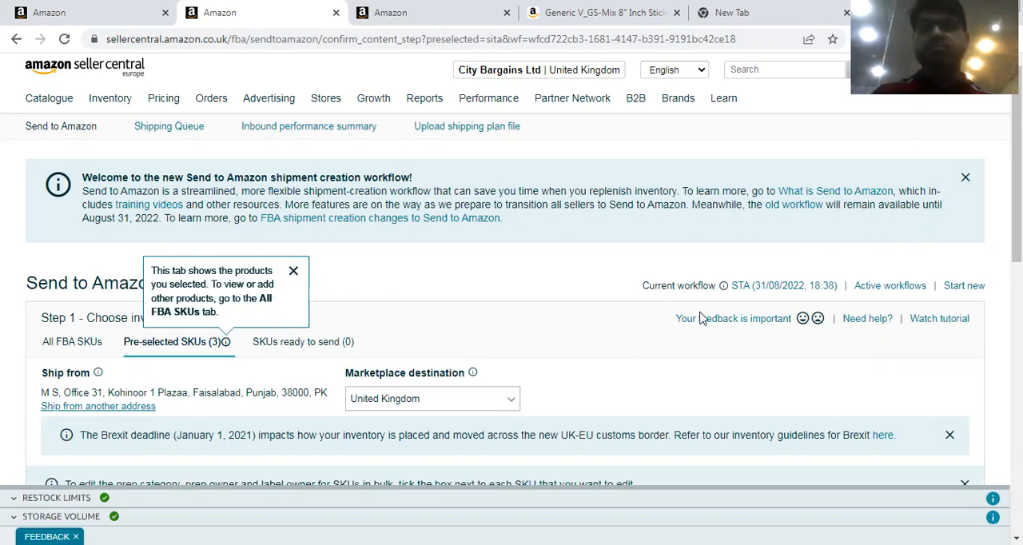
# Set the packing details of the punch balloons and the slider buckle to Individual units.
pyautogui.moveTo(1015, 214); pyautogui.dragTo(1015, 304)
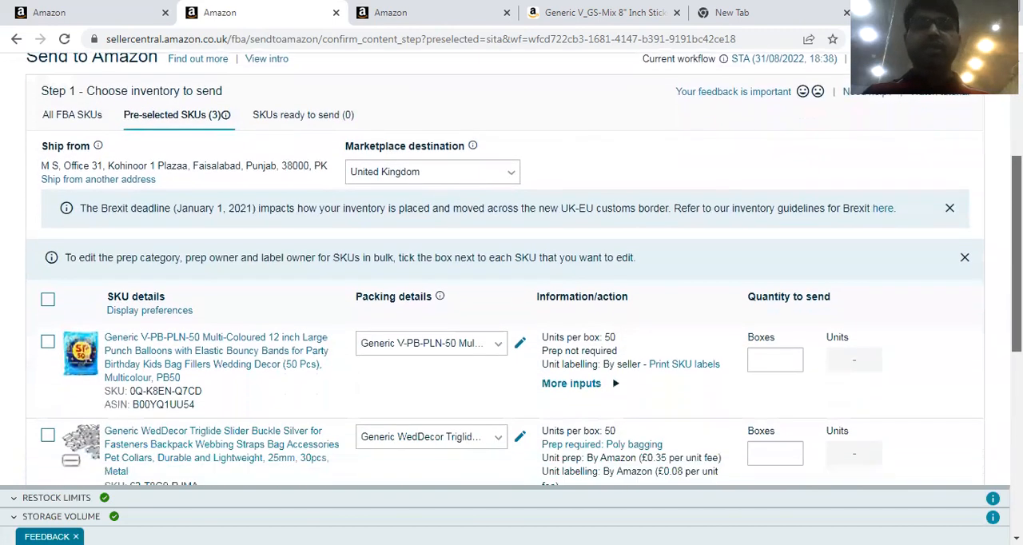
pyautogui.click(500, 345)
pyautogui.click(395, 417)
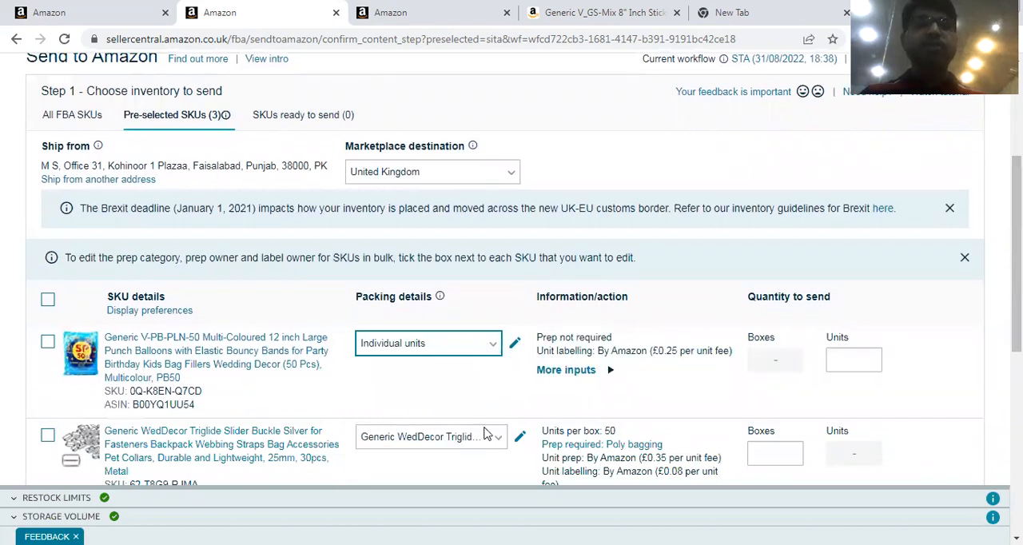
pyautogui.click(492, 437)
pyautogui.scroll(-1, 915, 303)
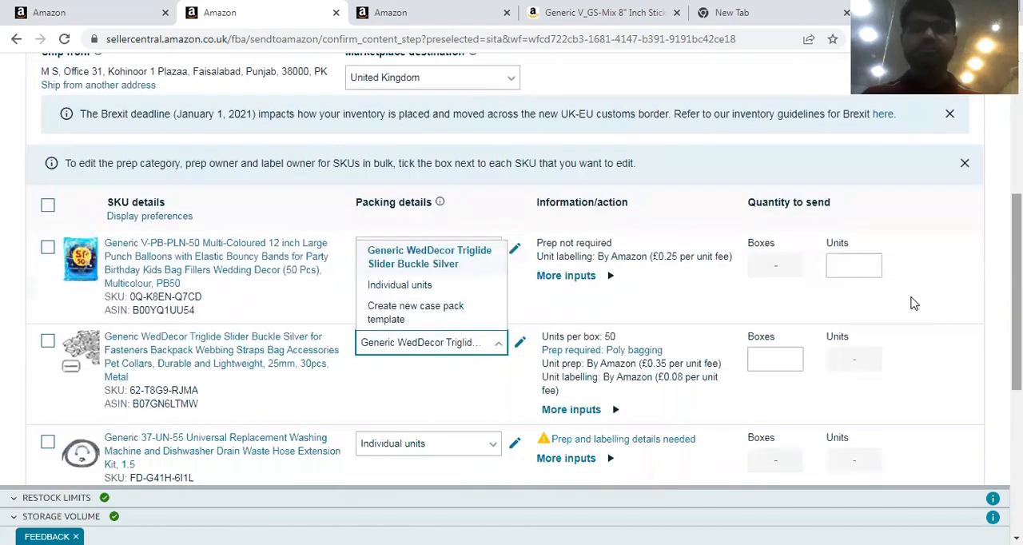
pyautogui.click(407, 286)
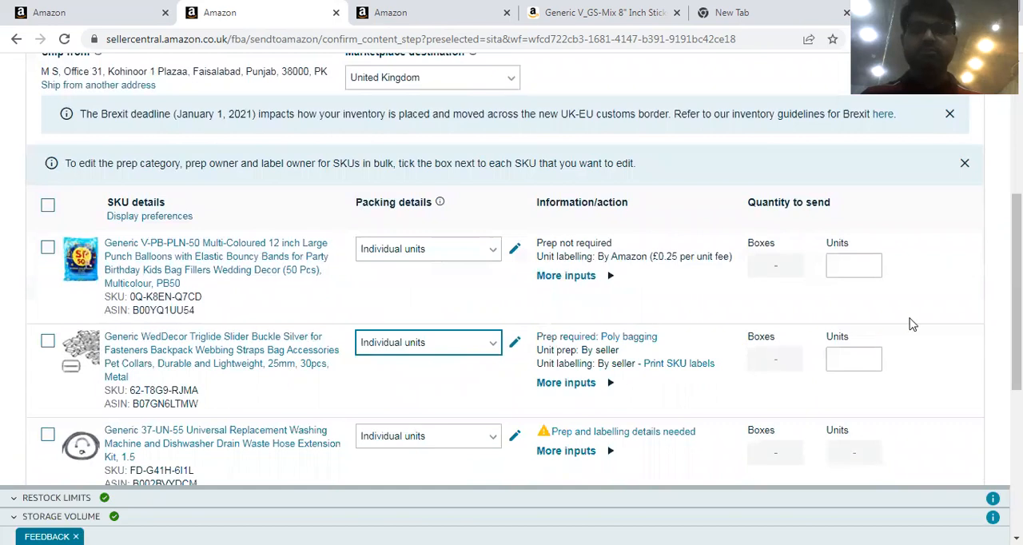
# Enter 50 units to send for both the punch balloons and the slider buckle, and mark each as ready to pack.
pyautogui.scroll(-1, 524, 269)
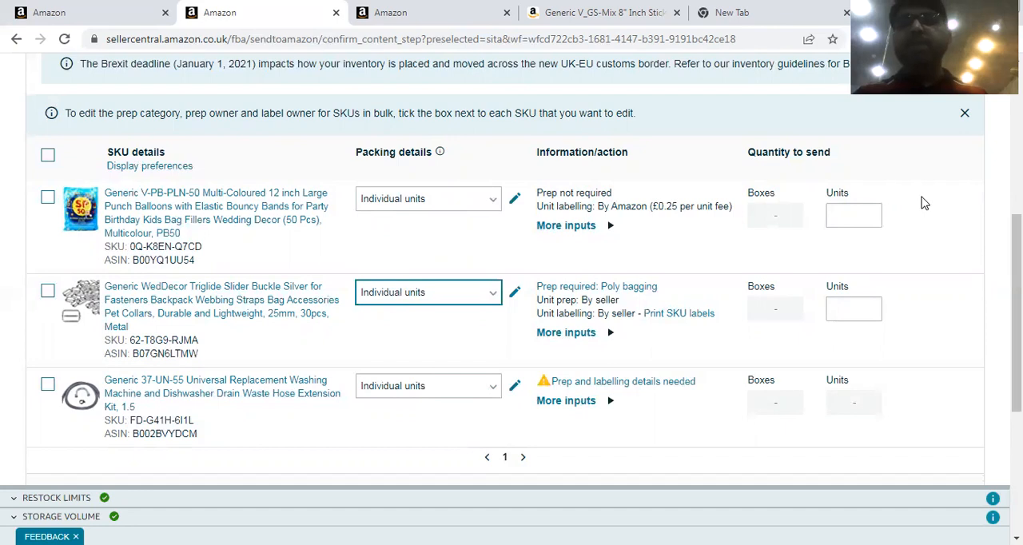
pyautogui.click(835, 217)
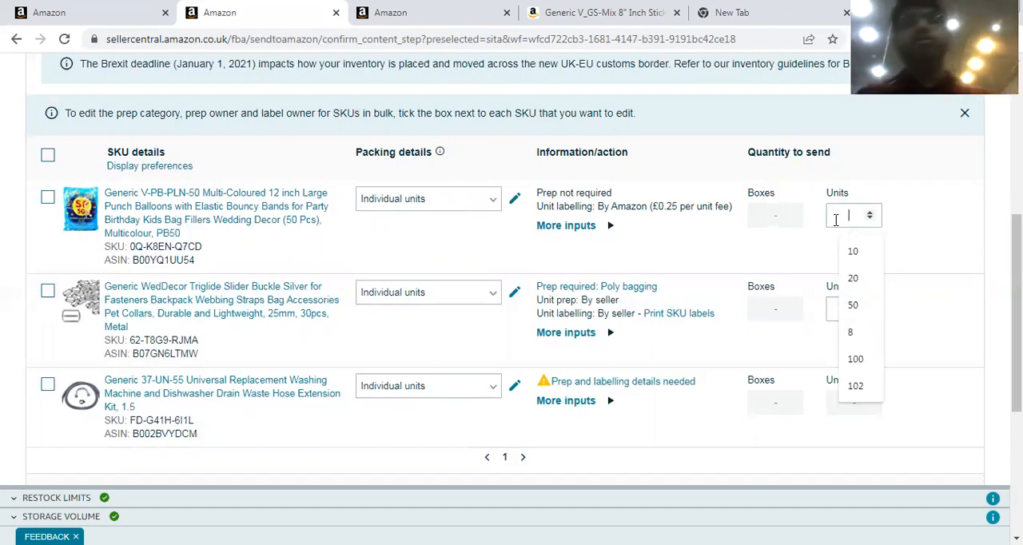
pyautogui.write('5')
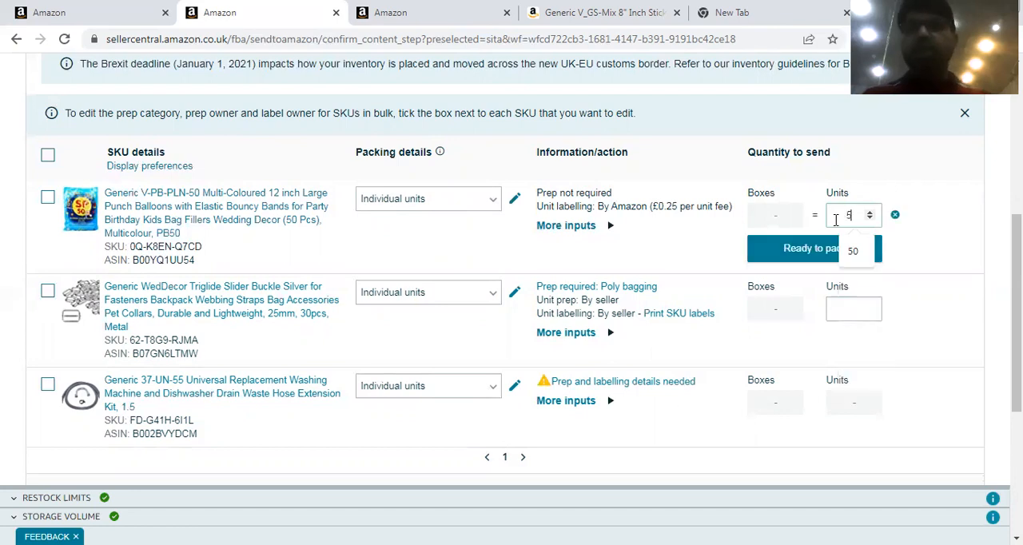
pyautogui.write('0')
pyautogui.click(831, 251)
pyautogui.click(850, 312)
pyautogui.write('50')
pyautogui.click(787, 345)
# Set the drain hose extension kit's prep category to No prep needed and have its units labelled by Amazon.
pyautogui.moveTo(1016, 294); pyautogui.dragTo(1016, 332)
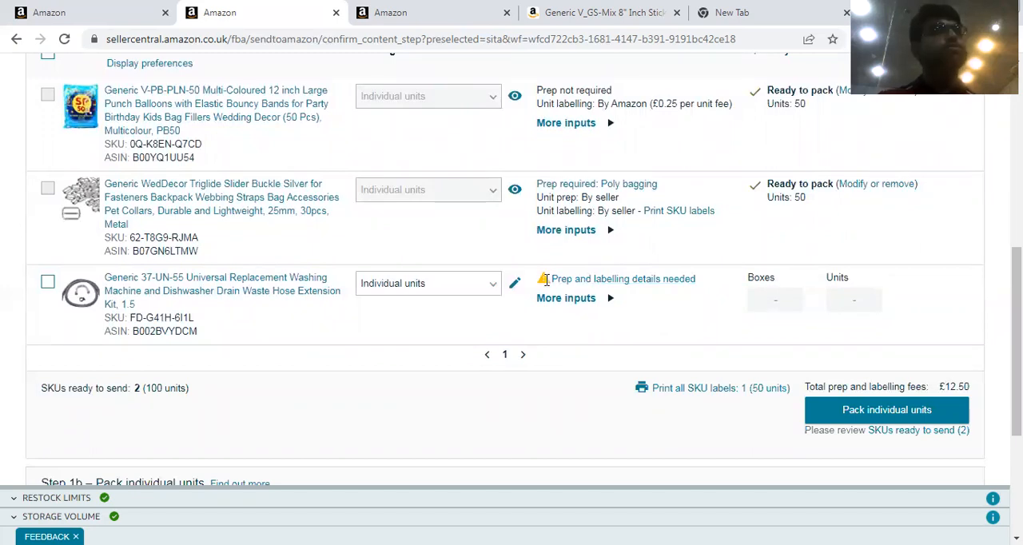
pyautogui.click(584, 286)
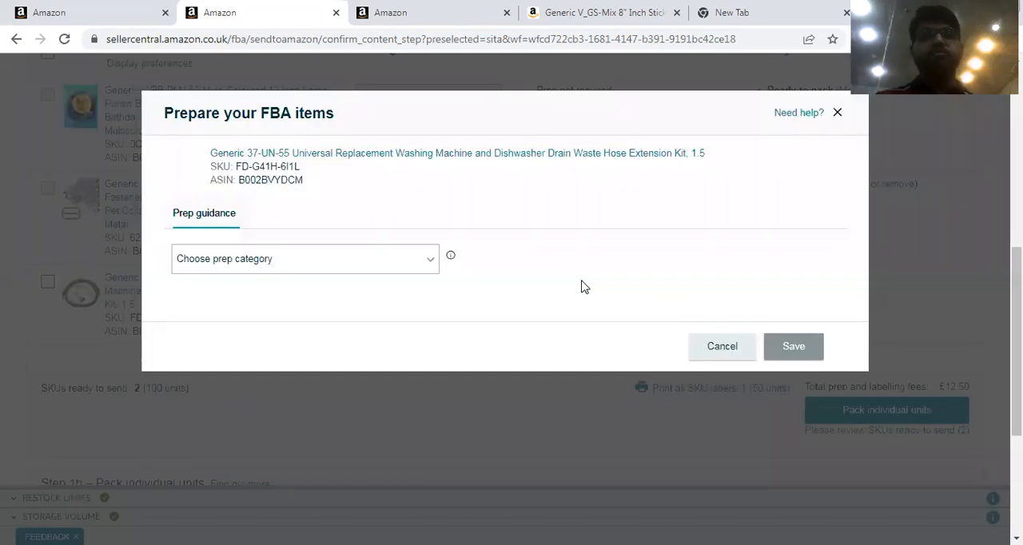
pyautogui.click(368, 274)
pyautogui.scroll(-5, 435, 235)
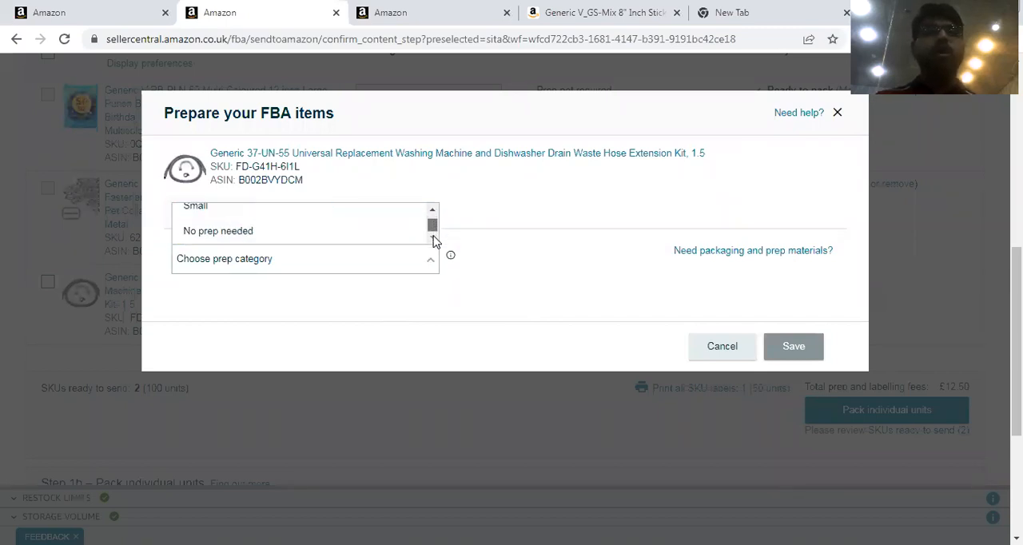
pyautogui.click(312, 231)
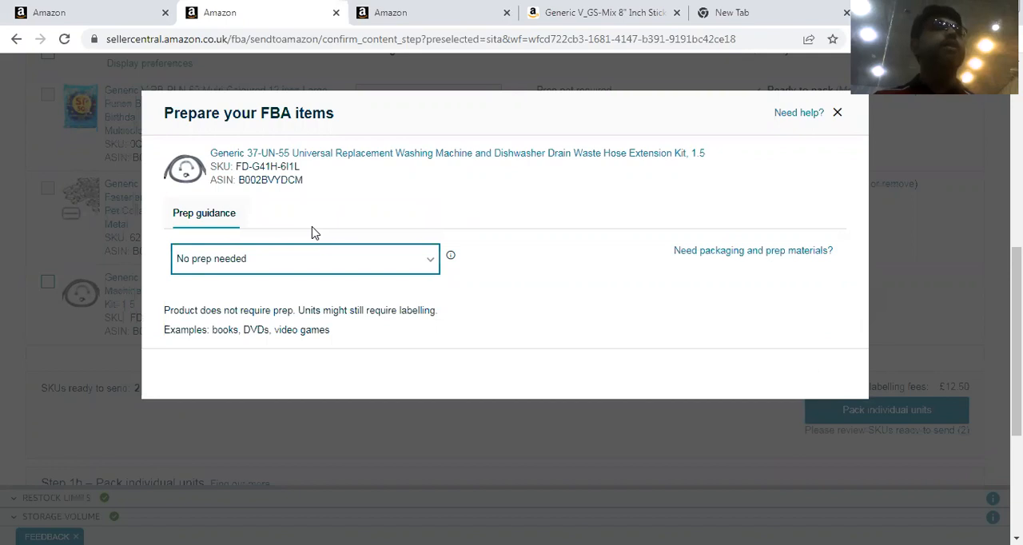
pyautogui.click(783, 376)
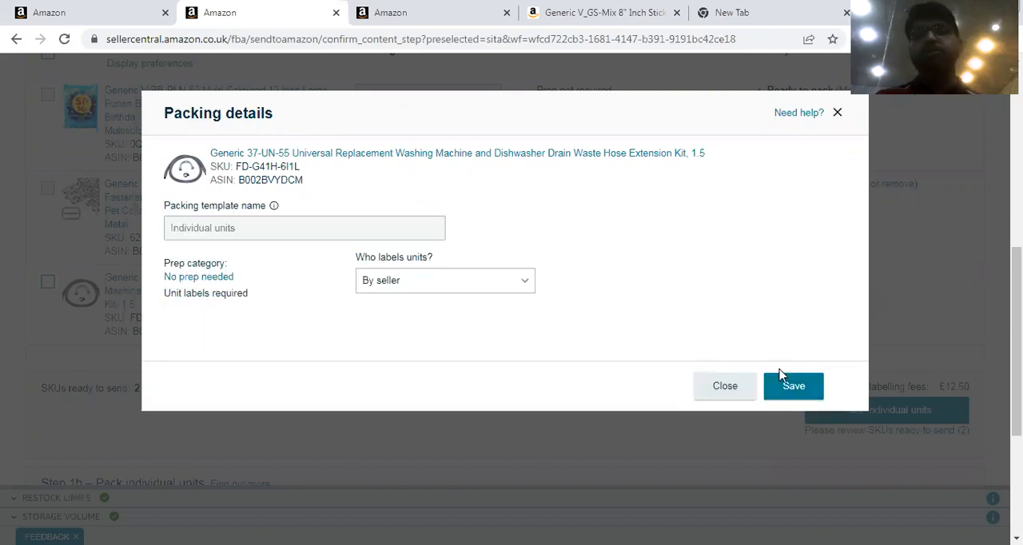
pyautogui.click(417, 282)
pyautogui.click(415, 307)
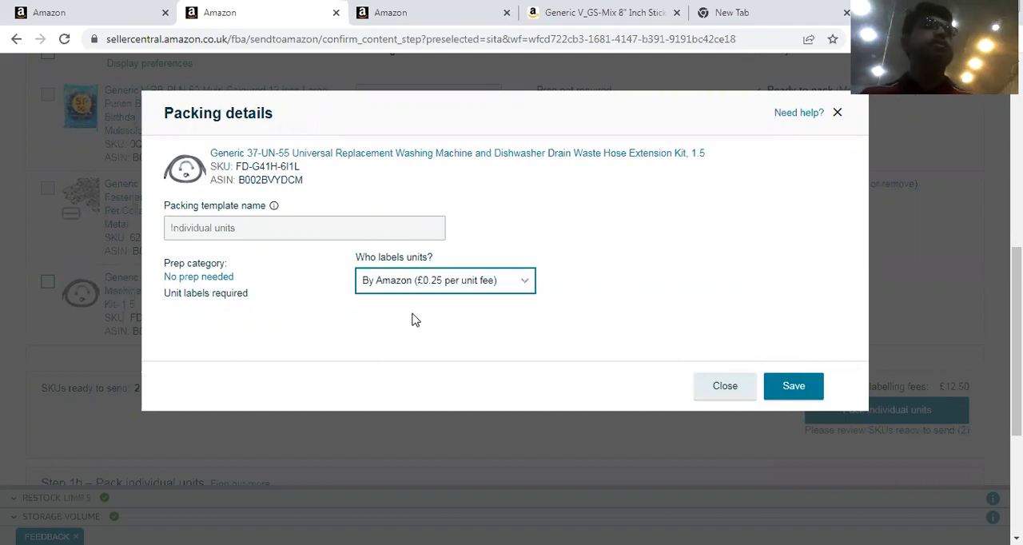
pyautogui.click(785, 385)
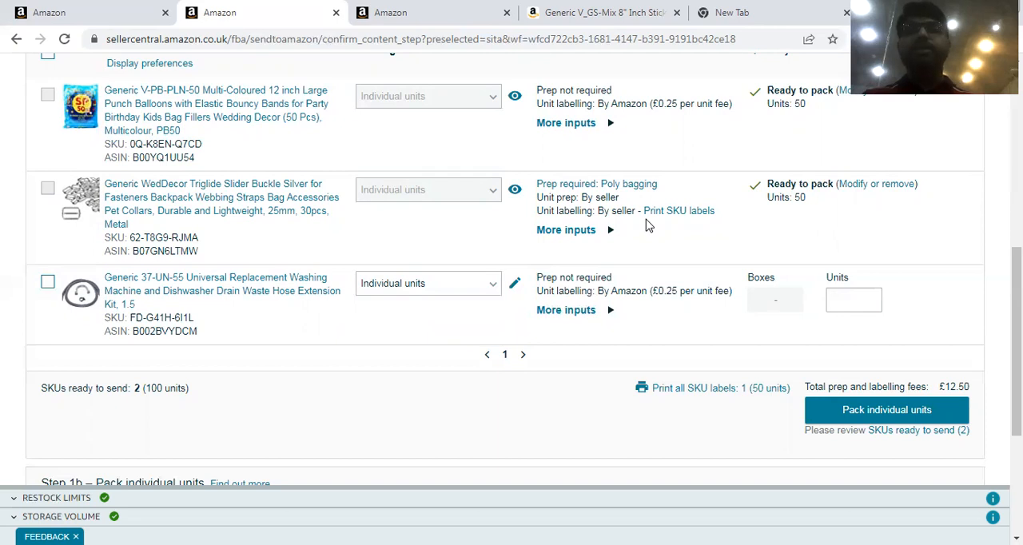
# Reopen the slider buckle for modification and set both its unit prep and its unit labelling to By Amazon.
pyautogui.click(877, 187)
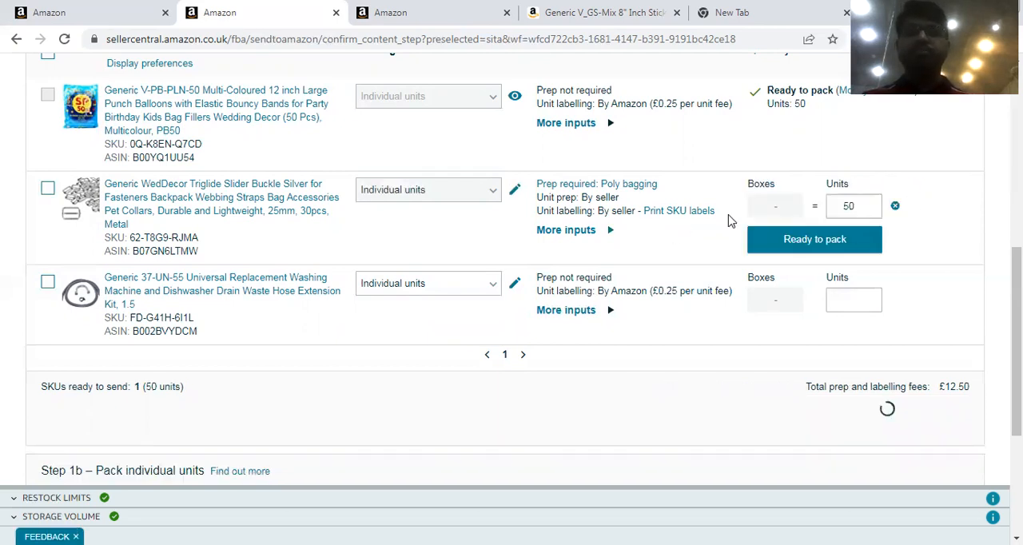
pyautogui.click(515, 192)
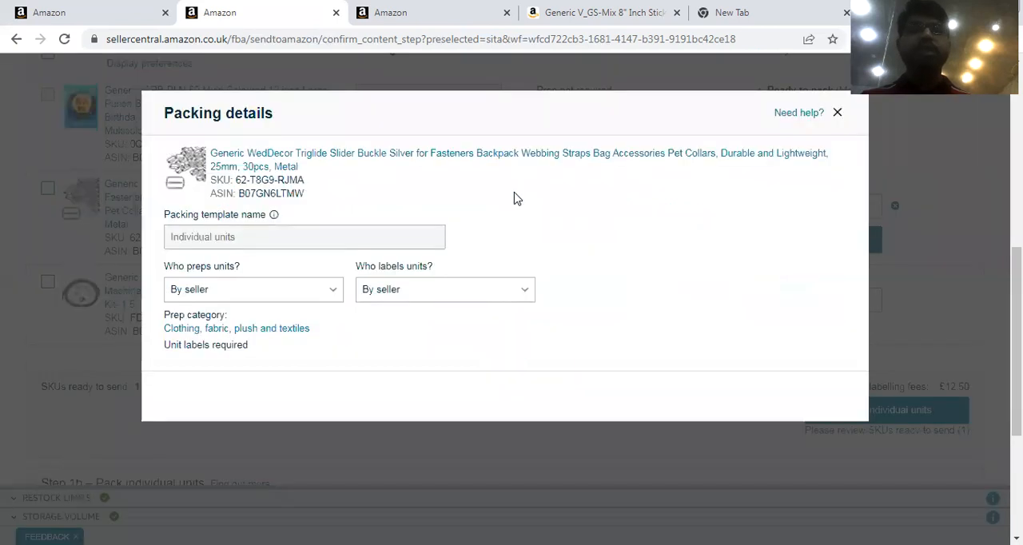
pyautogui.click(300, 295)
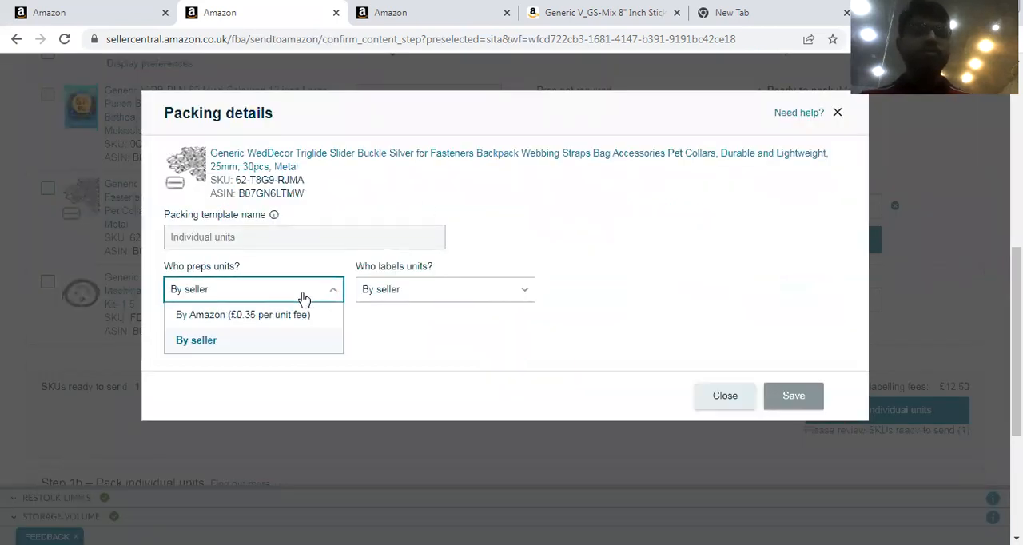
pyautogui.click(289, 299)
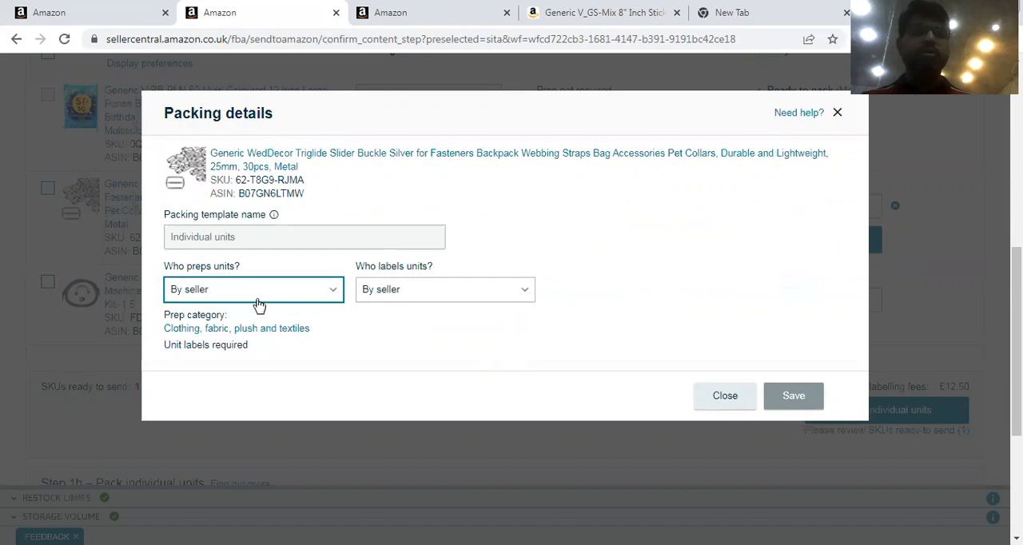
pyautogui.click(251, 298)
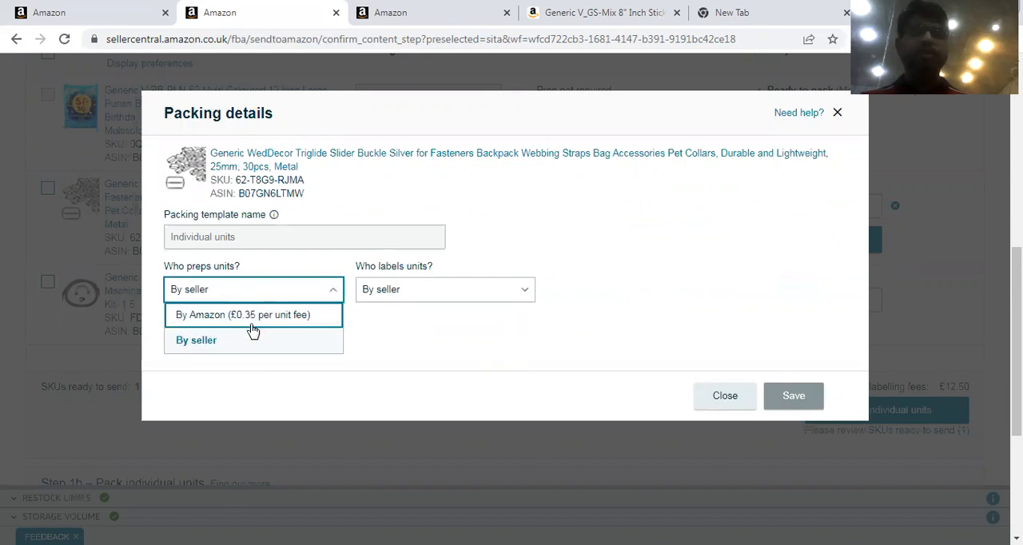
pyautogui.click(252, 318)
pyautogui.click(374, 302)
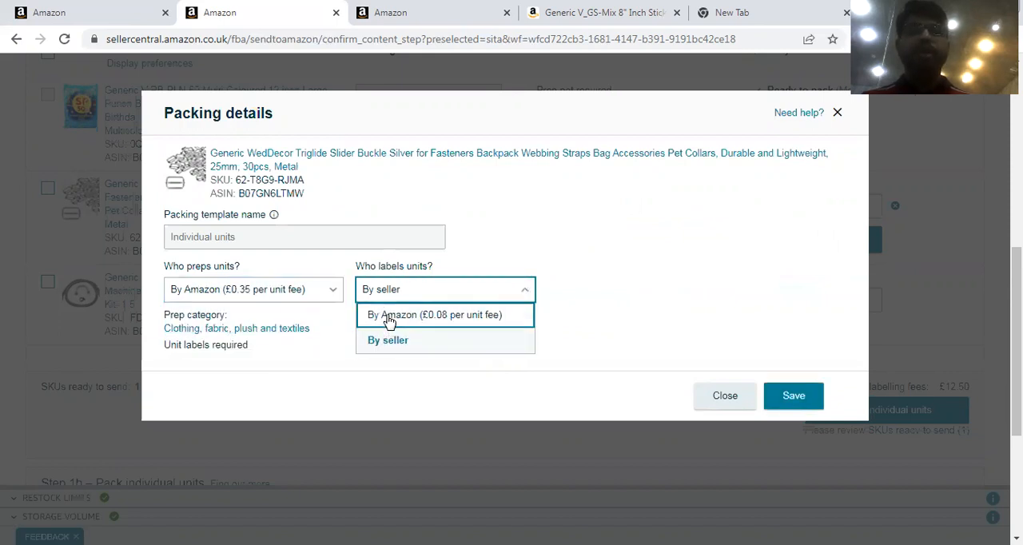
pyautogui.click(389, 322)
pyautogui.click(799, 395)
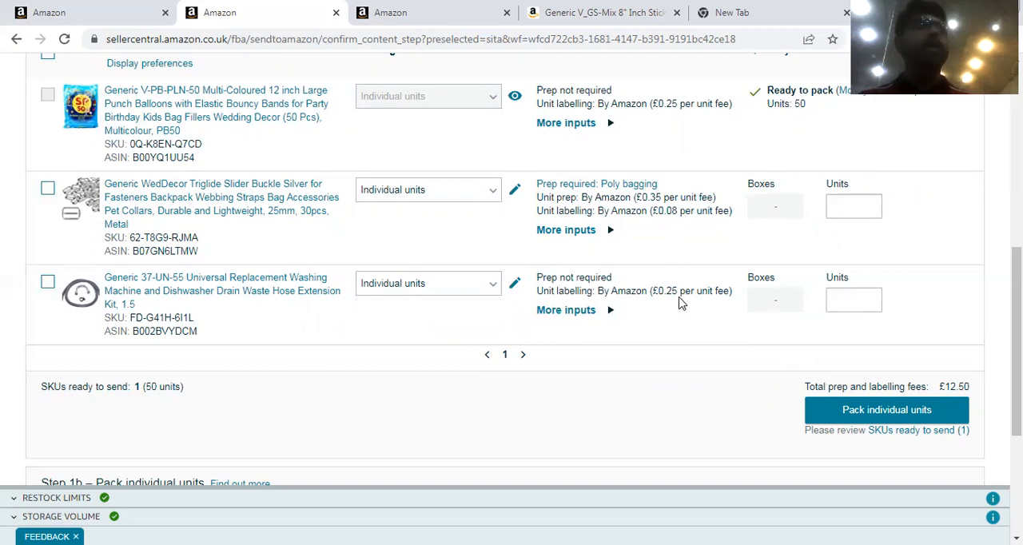
# Enter 50 units to send for both the slider buckle and the drain hose kit, and mark each as ready to pack.
pyautogui.click(856, 207)
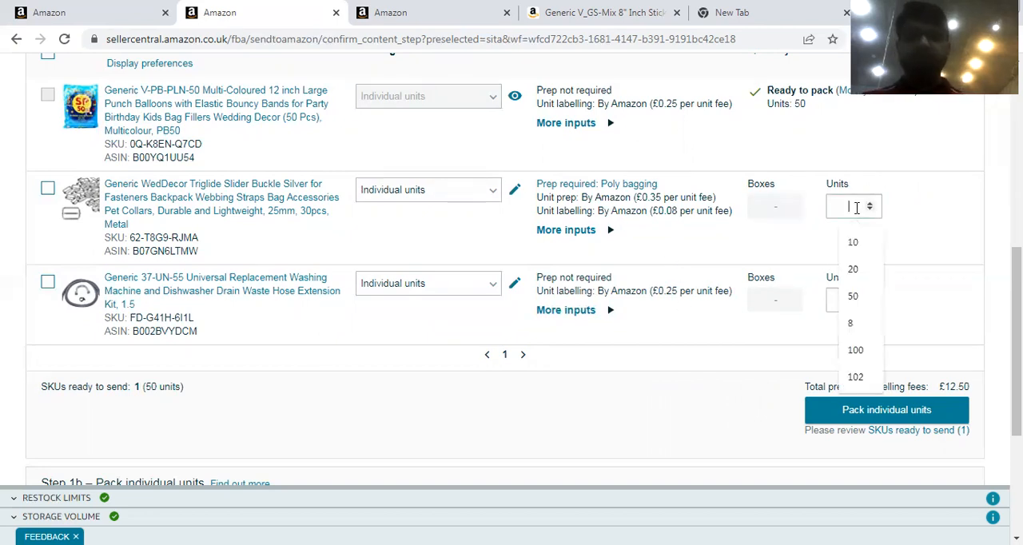
pyautogui.write('50')
pyautogui.click(857, 234)
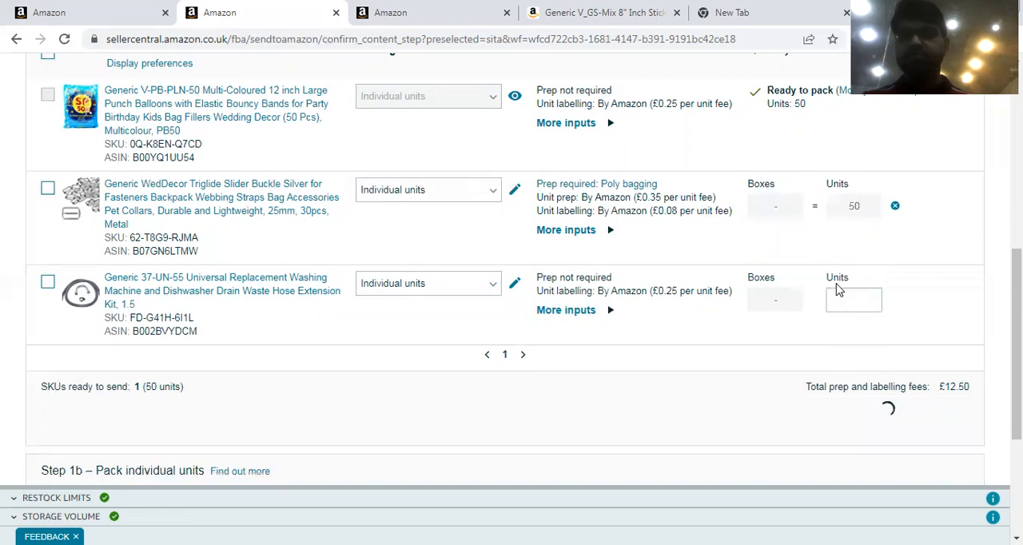
pyautogui.click(841, 302)
pyautogui.write('50')
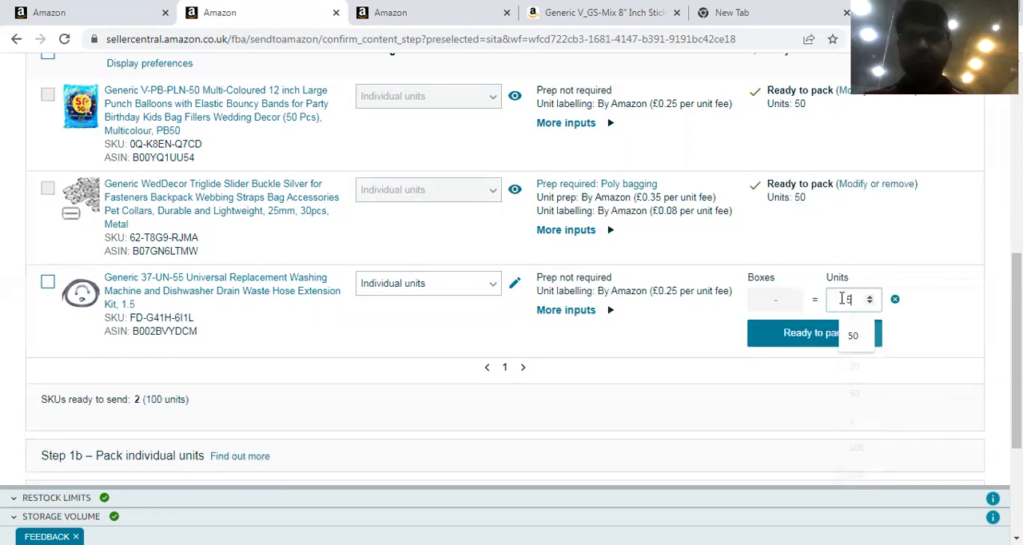
pyautogui.click(825, 334)
# Proceed to packing the individual units and confirm that everything in pack group 1 will fit into one box.
pyautogui.moveTo(1016, 377); pyautogui.dragTo(1016, 413)
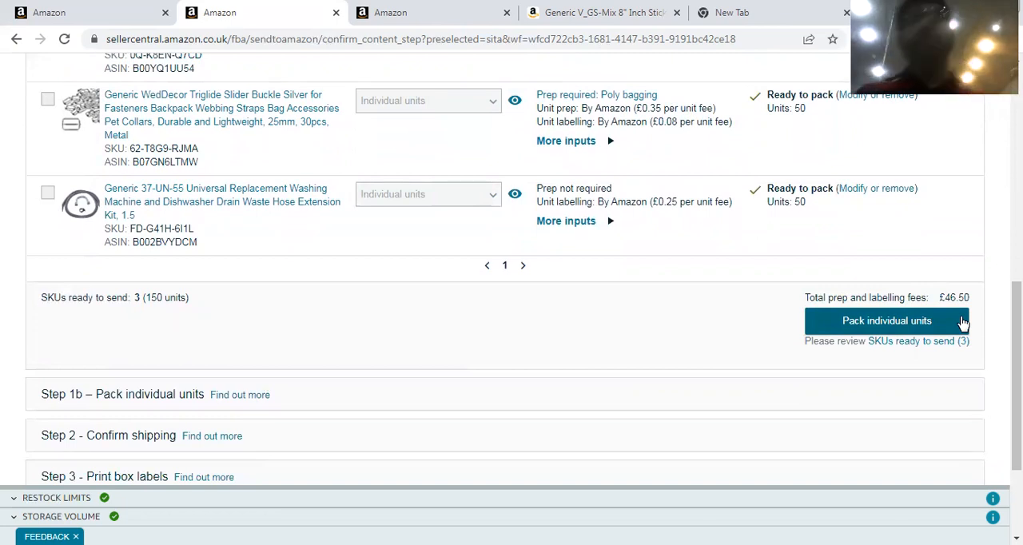
pyautogui.click(887, 321)
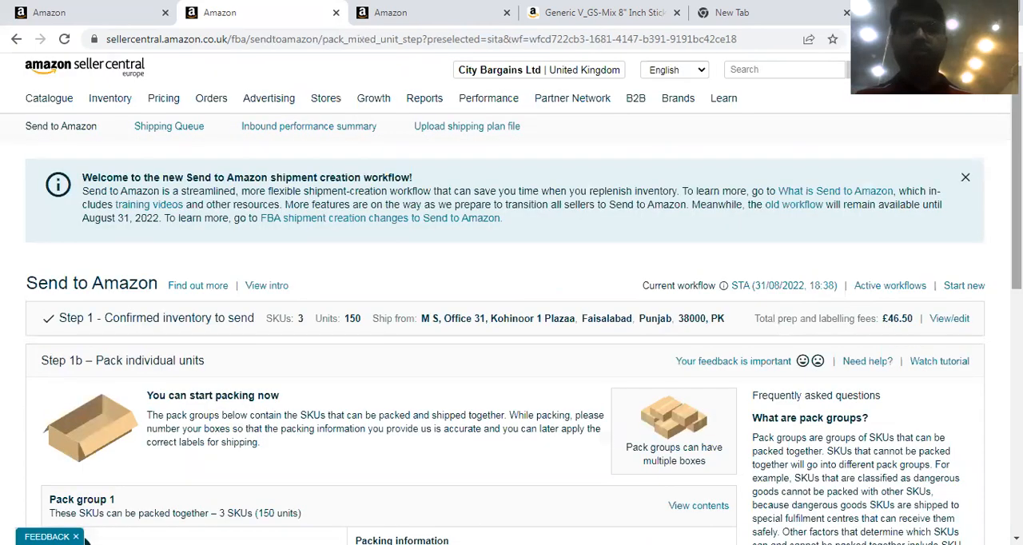
pyautogui.scroll(-2, 503, 399)
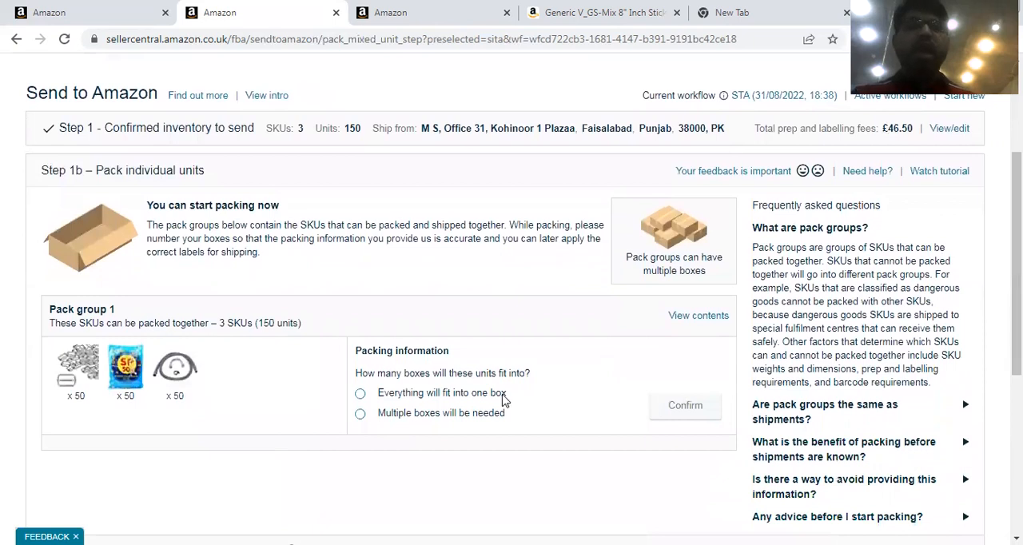
pyautogui.click(360, 397)
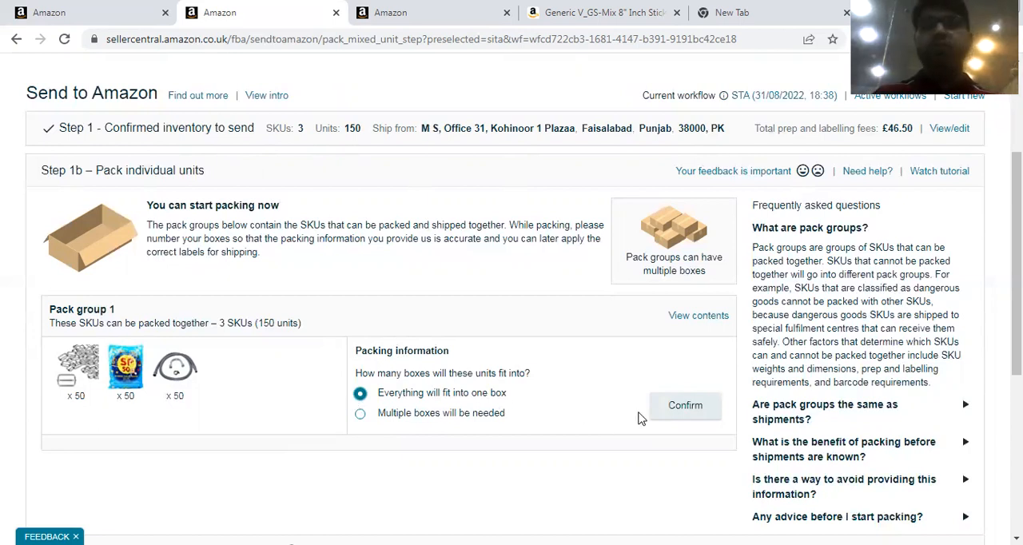
pyautogui.click(665, 412)
pyautogui.scroll(-2, 527, 296)
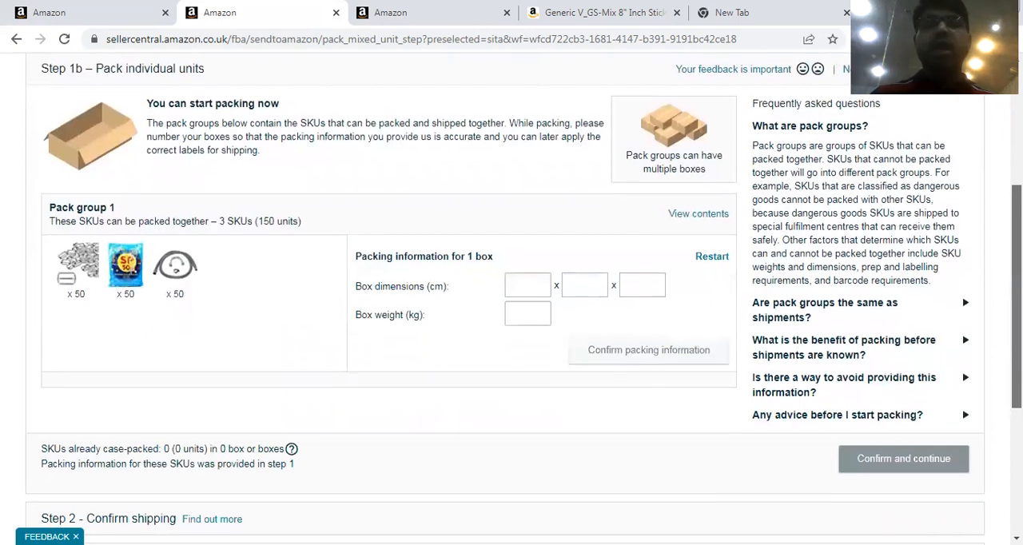
# Enter box dimensions of 45 x 30 x 15 cm and a weight of 10 kg, then confirm the packing information and continue to shipping.
pyautogui.click(527, 289)
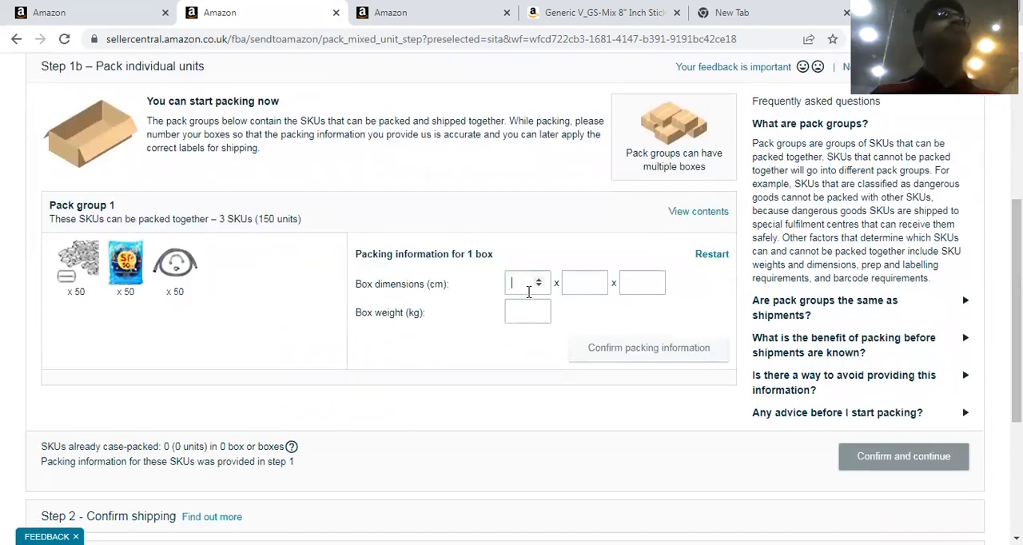
pyautogui.click(528, 292)
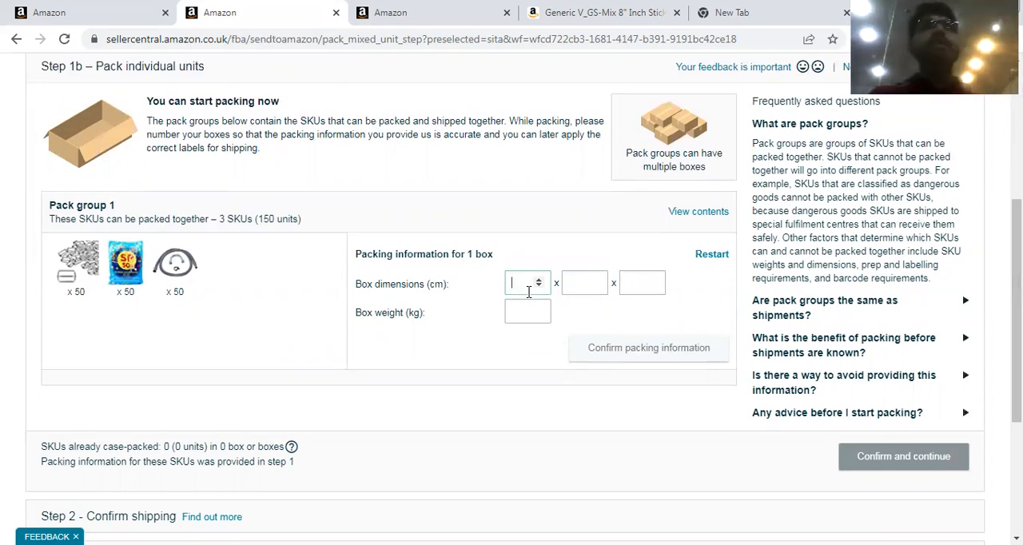
pyautogui.write('45')
pyautogui.press('Tab')
pyautogui.write('30')
pyautogui.press('Tab')
pyautogui.write('15')
pyautogui.press('Tab')
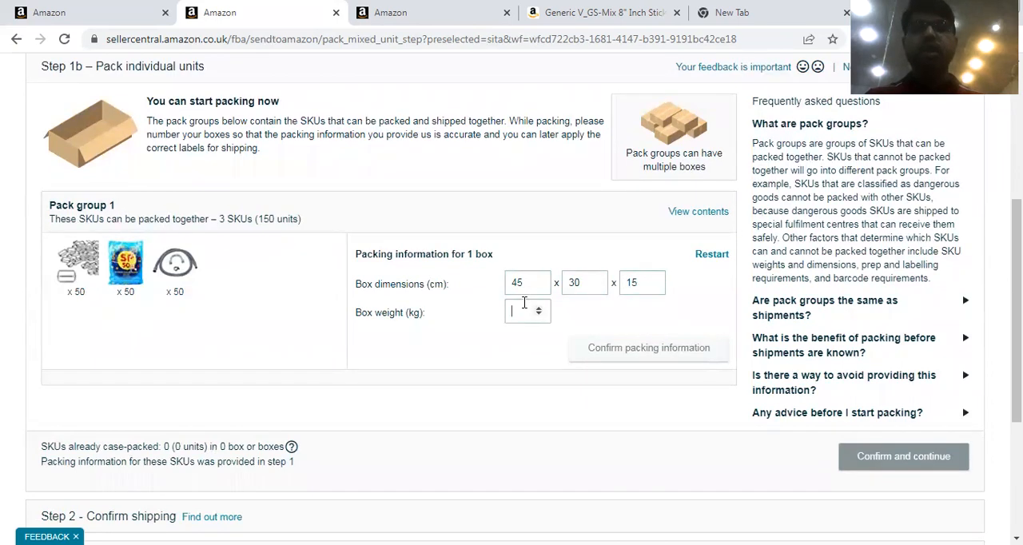
pyautogui.write('10')
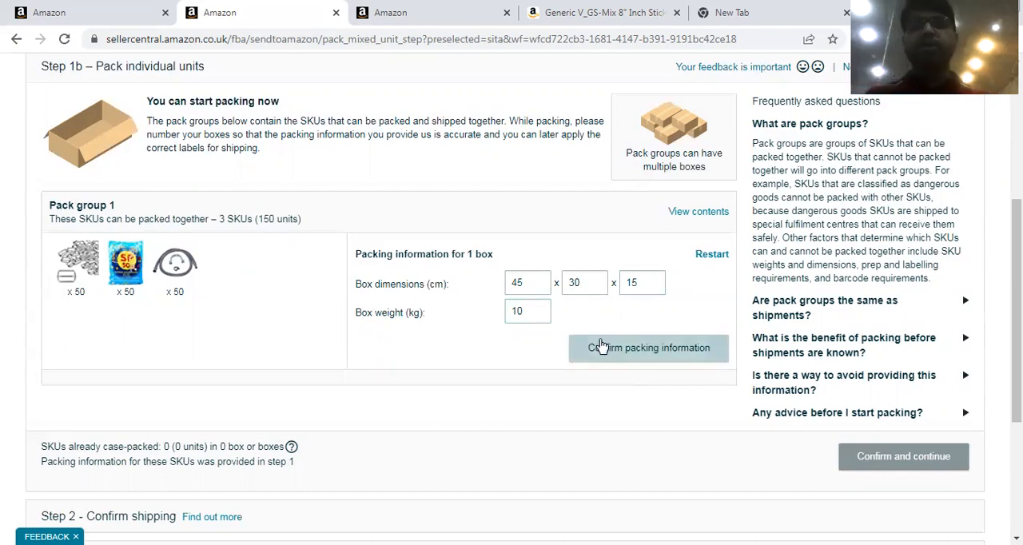
pyautogui.click(619, 349)
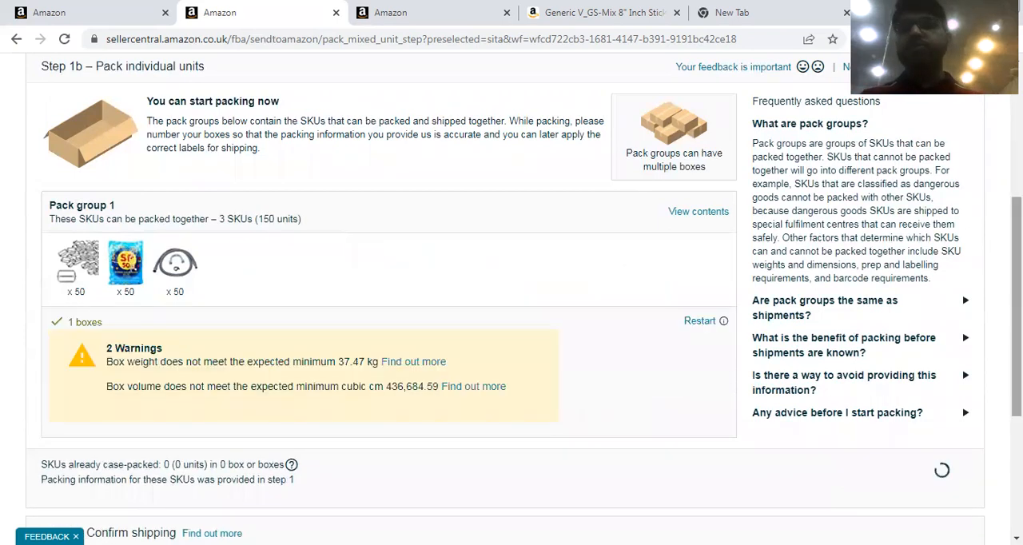
pyautogui.scroll(-3, 511, 296)
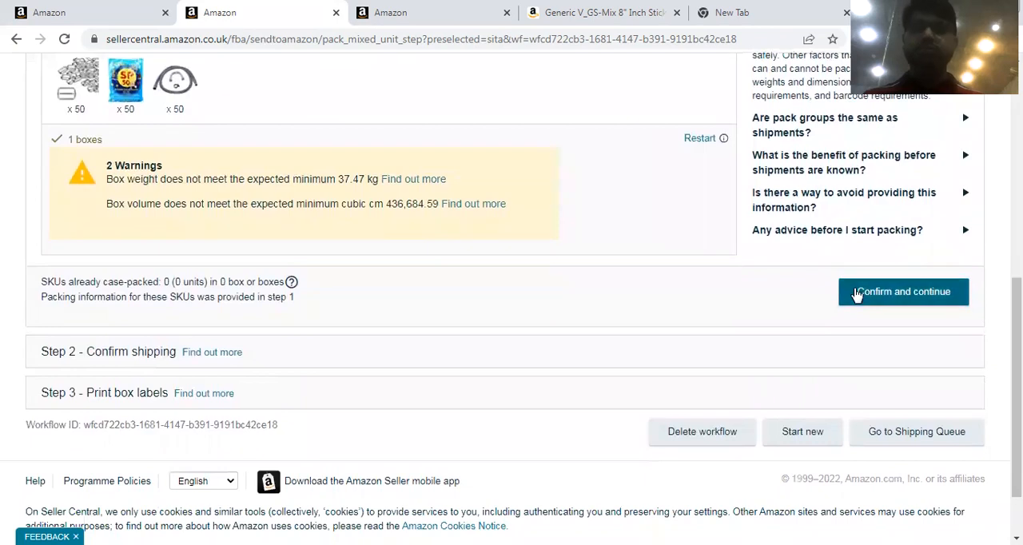
pyautogui.click(863, 293)
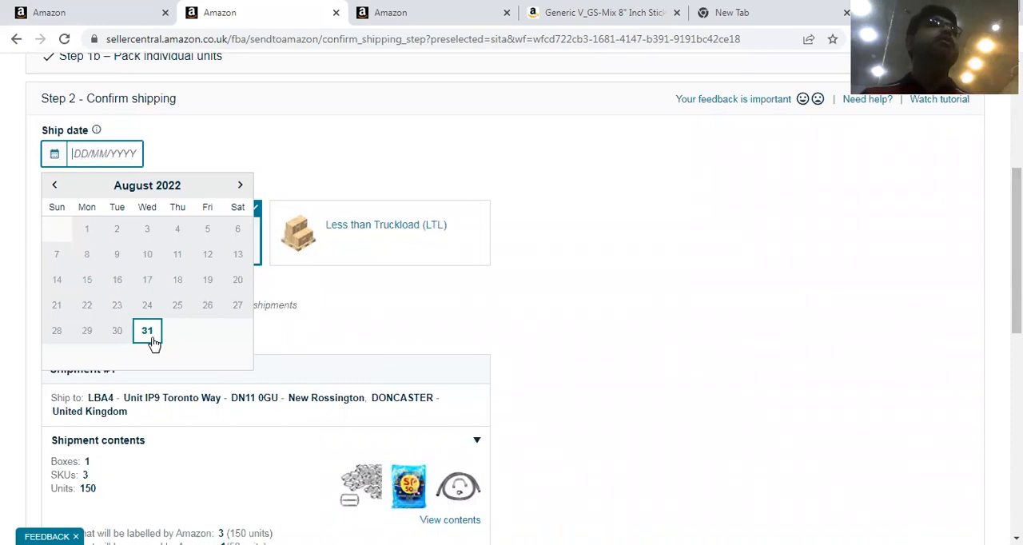
# Set the ship date to 02/09/2022 and choose Other as the non Amazon partnered carrier.
pyautogui.click(239, 184)
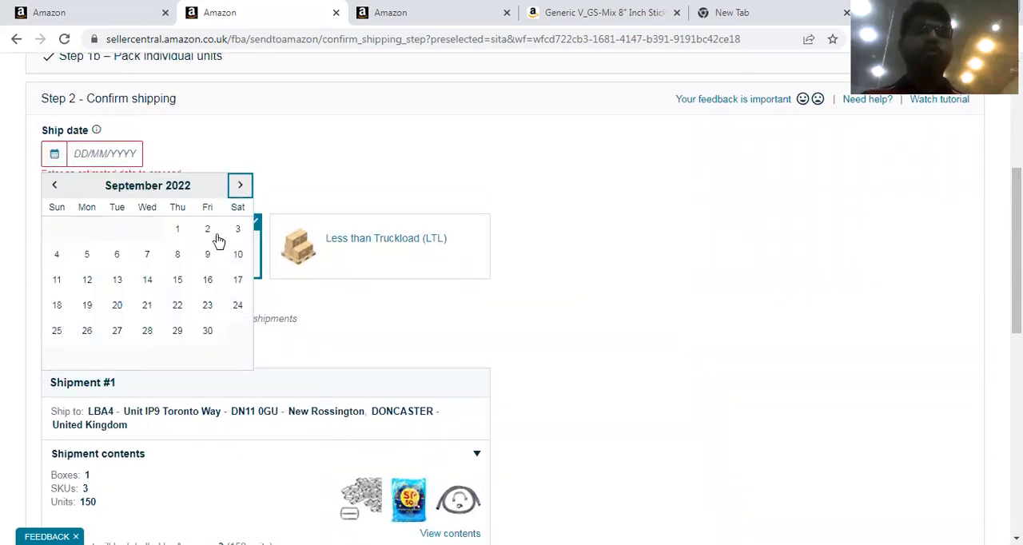
pyautogui.click(207, 228)
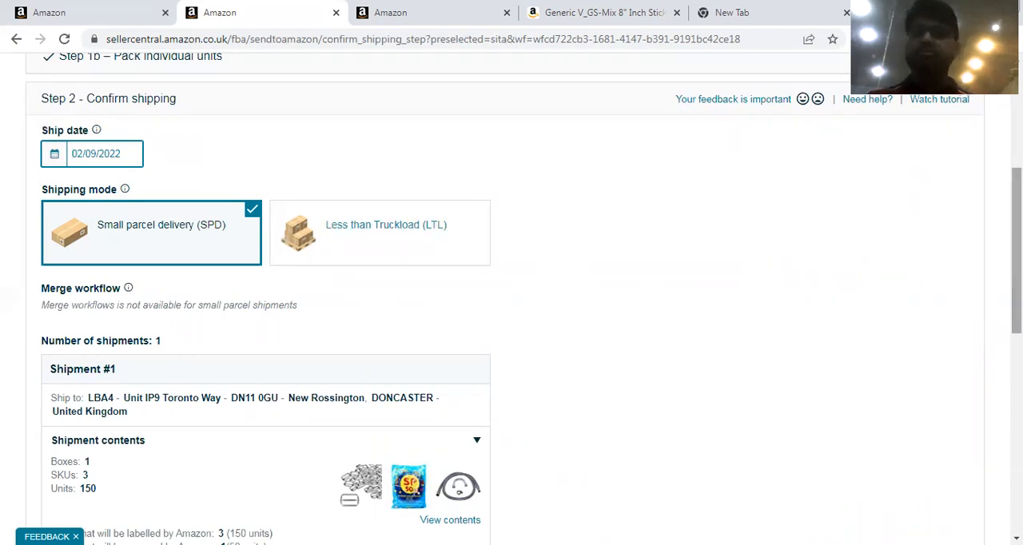
pyautogui.scroll(2, 1016, 240)
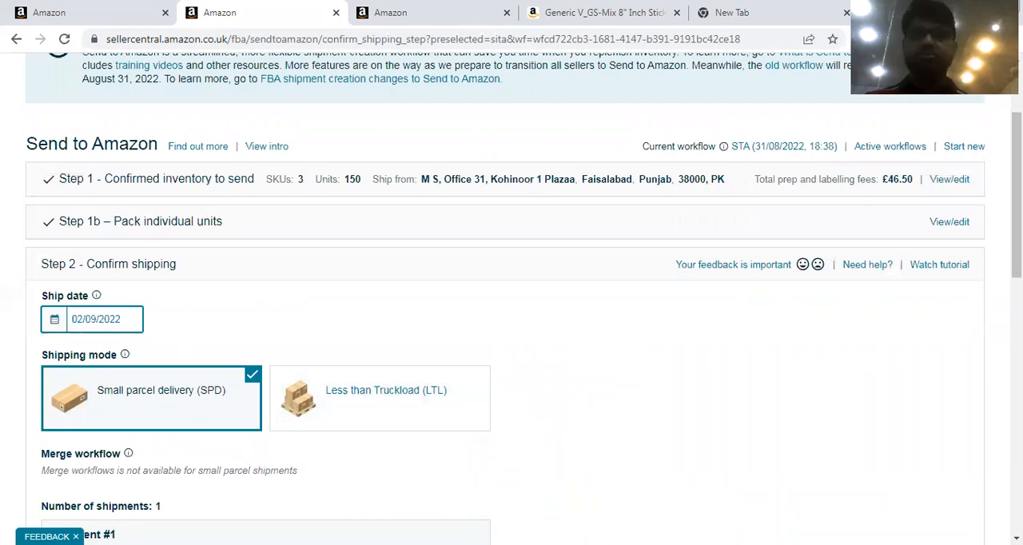
pyautogui.scroll(-3, 1017, 240)
pyautogui.scroll(-1, 819, 440)
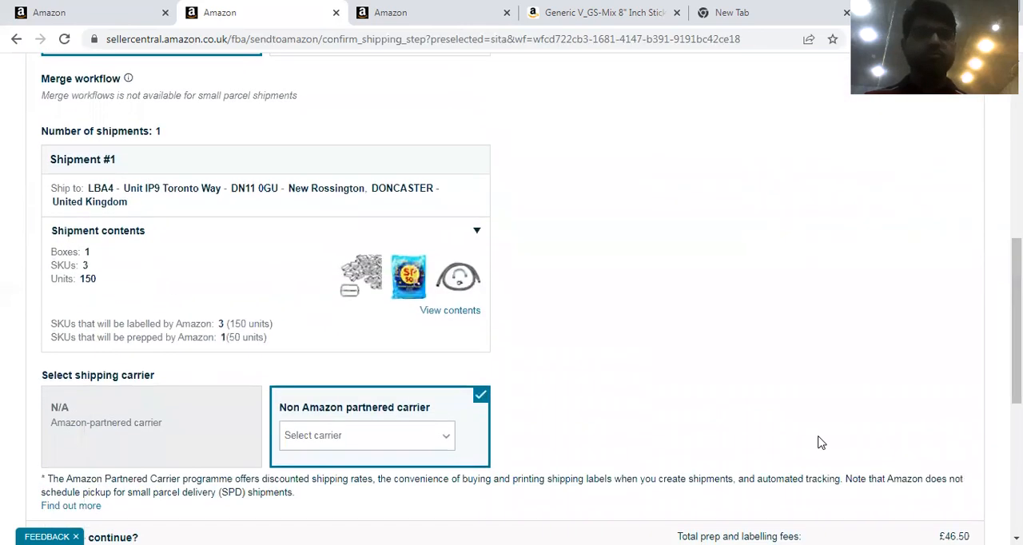
pyautogui.click(433, 445)
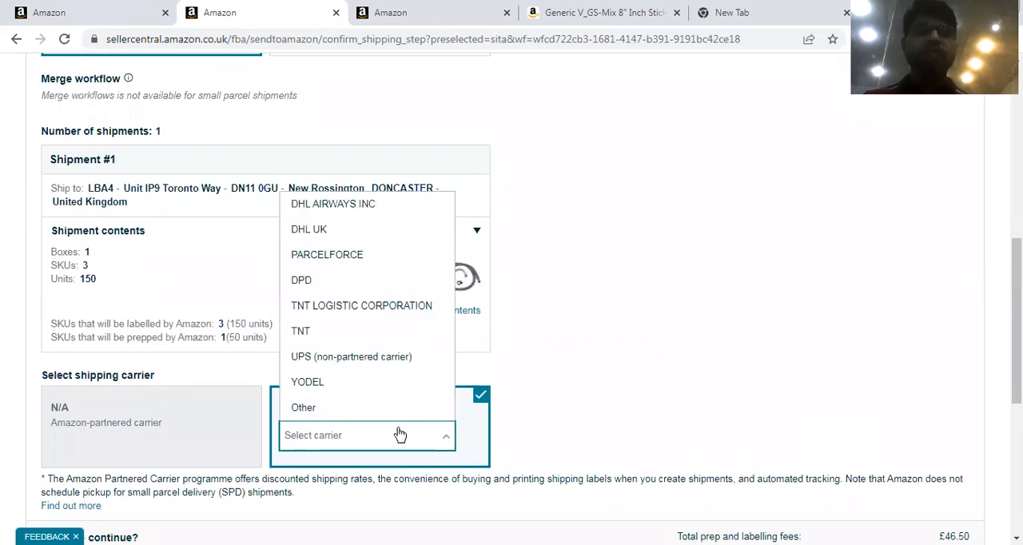
pyautogui.click(345, 414)
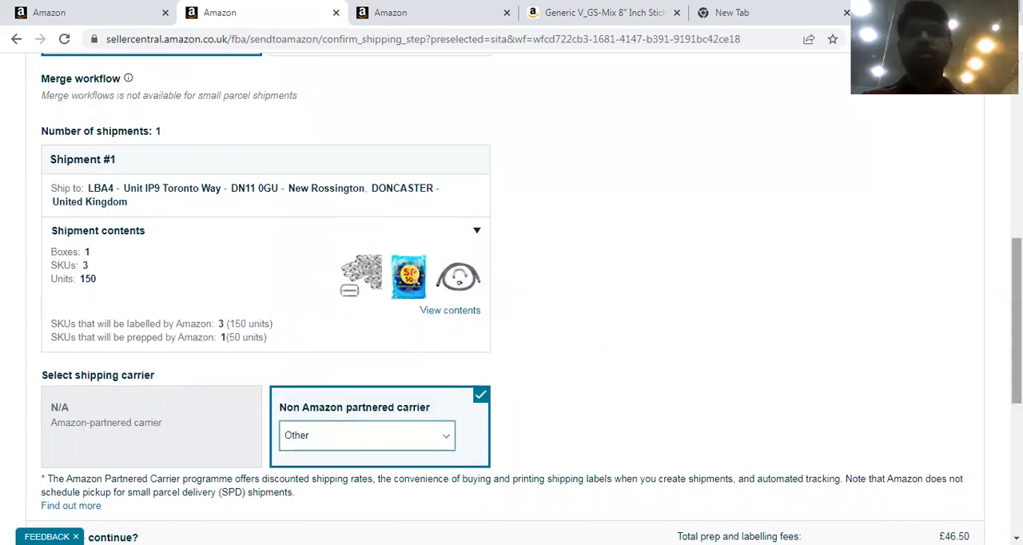
# Review the shipment's prep, labelling and shipping fees, and open Super Labels.pdf to highlight the ship-to address on the first box label.
pyautogui.scroll(-3, 825, 388)
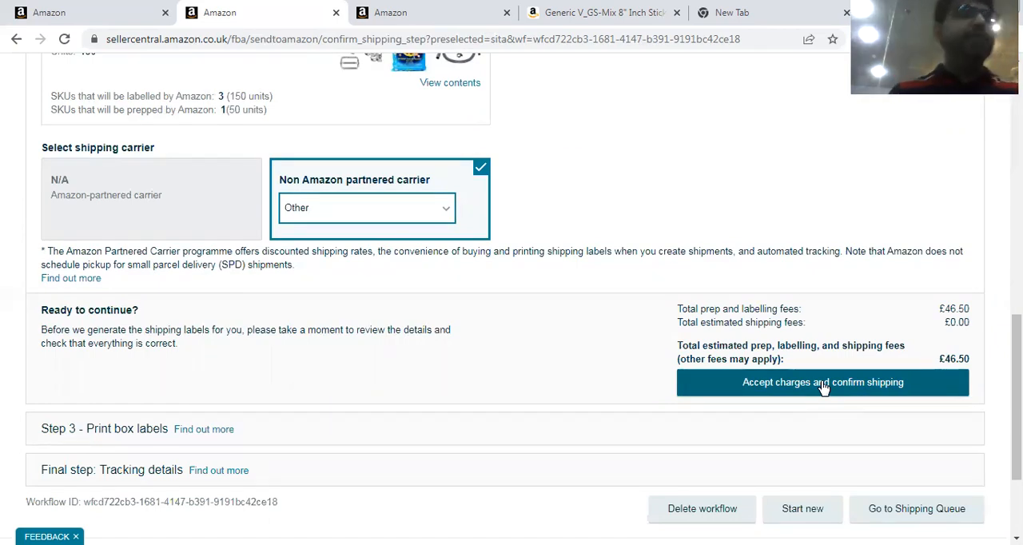
pyautogui.click(671, 448)
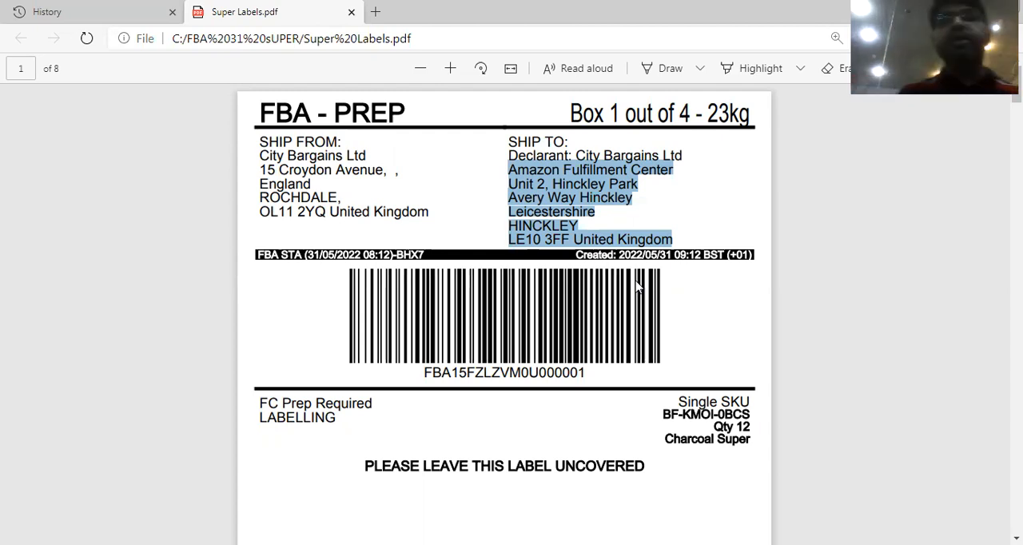
pyautogui.click(511, 172)
pyautogui.moveTo(511, 172); pyautogui.dragTo(691, 254)
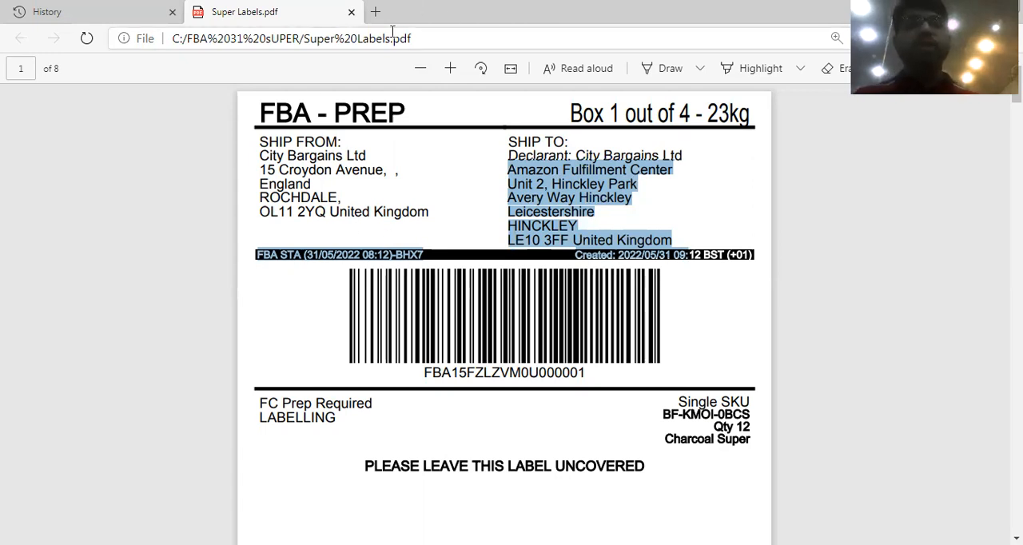
# Search the web for DHL tracking and continue past the privacy warning to the Track & Trace page's tracking number entry.
pyautogui.click(375, 12)
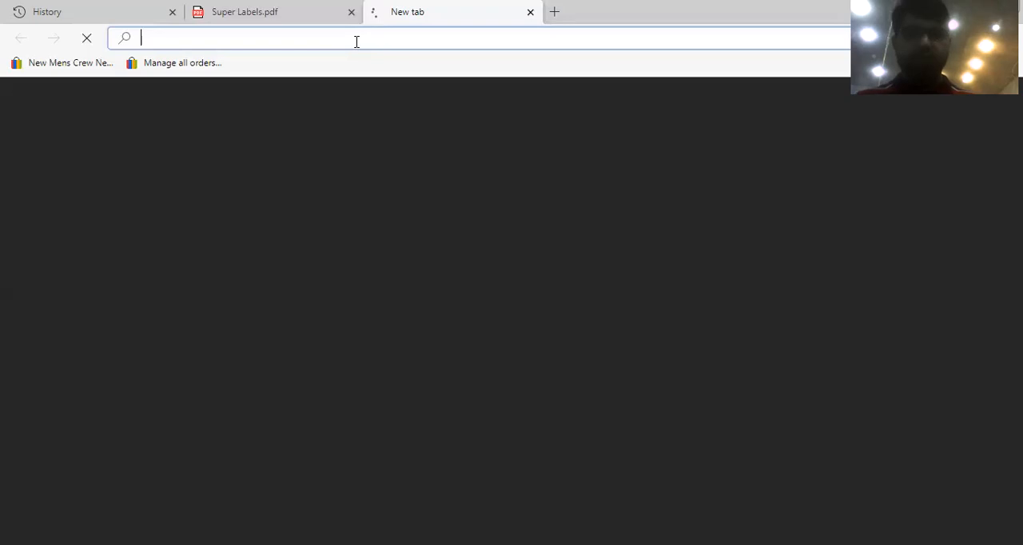
pyautogui.write('dhk')
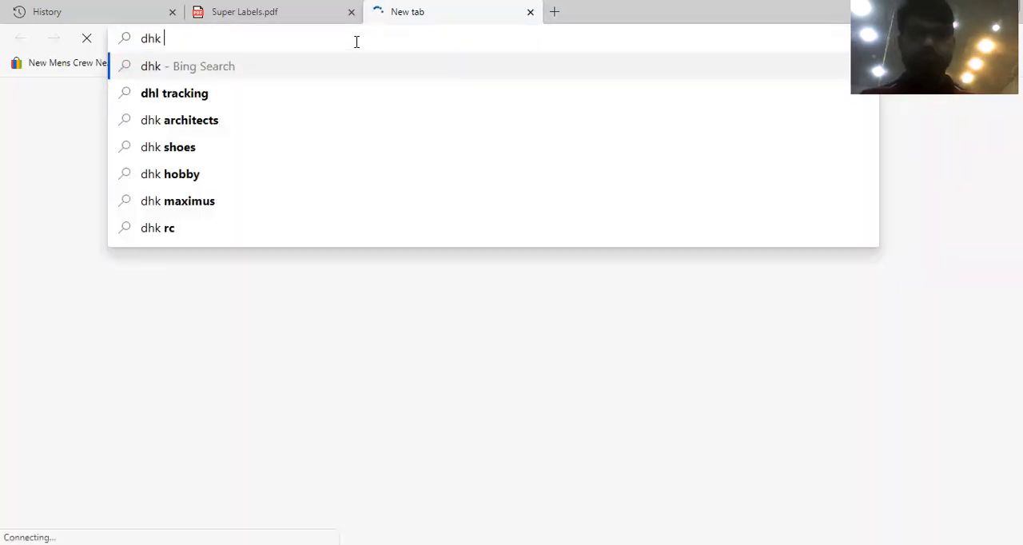
pyautogui.click(231, 96)
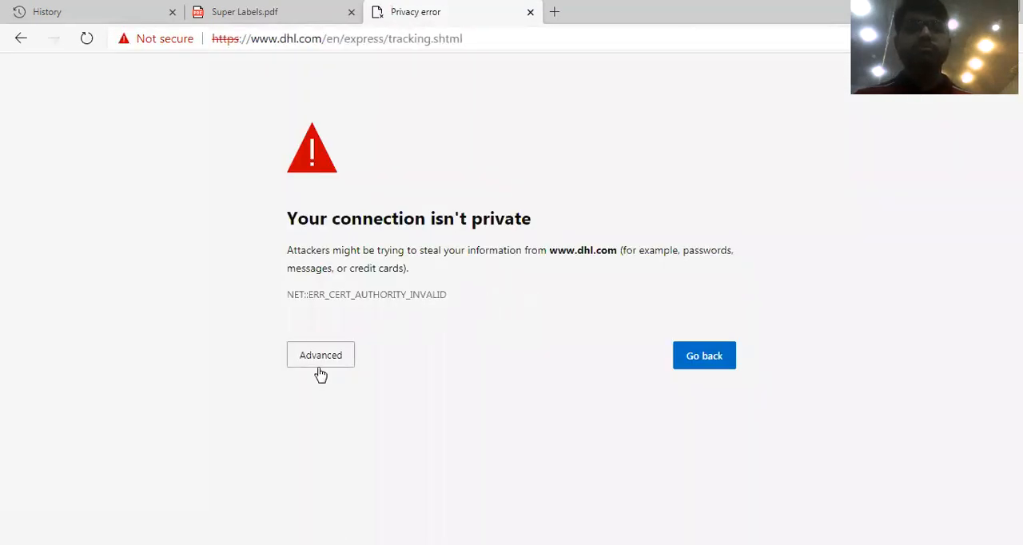
pyautogui.click(334, 357)
pyautogui.click(392, 470)
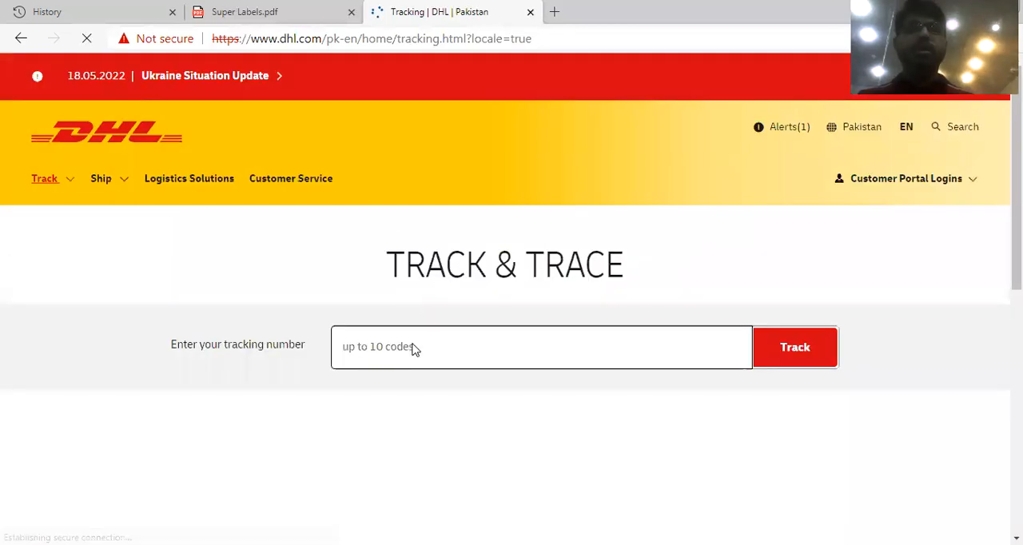
pyautogui.click(414, 349)
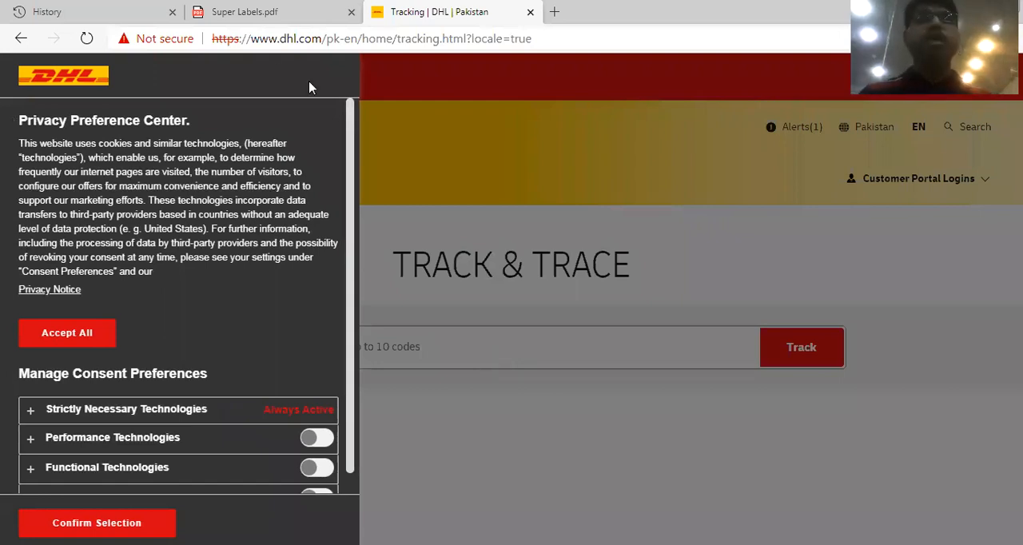
# Go back to the box label PDF, return to Seller Central in Chrome, and open Manage Inventory.
pyautogui.click(247, 11)
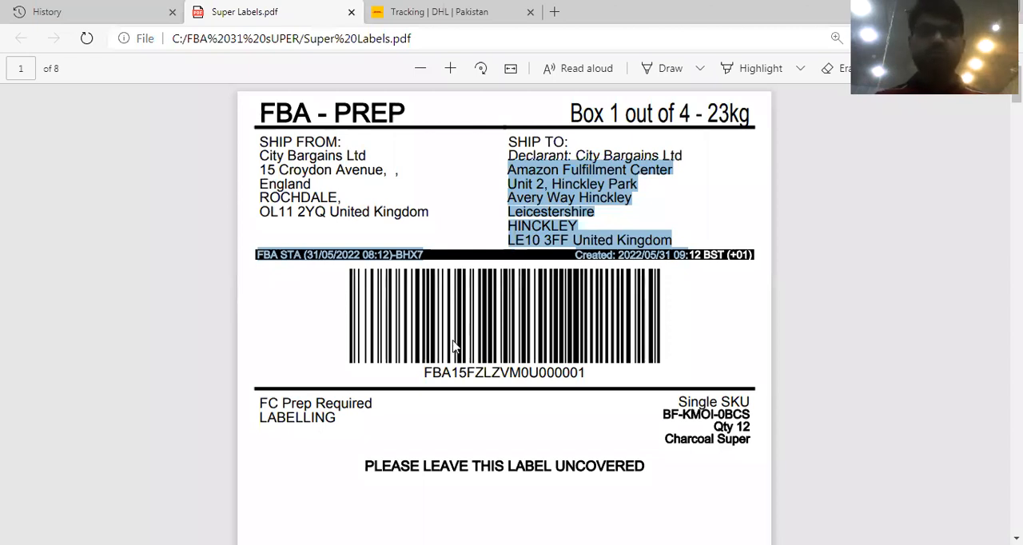
pyautogui.hotkey('alt', 'Tab')
pyautogui.scroll(2, 285, 480)
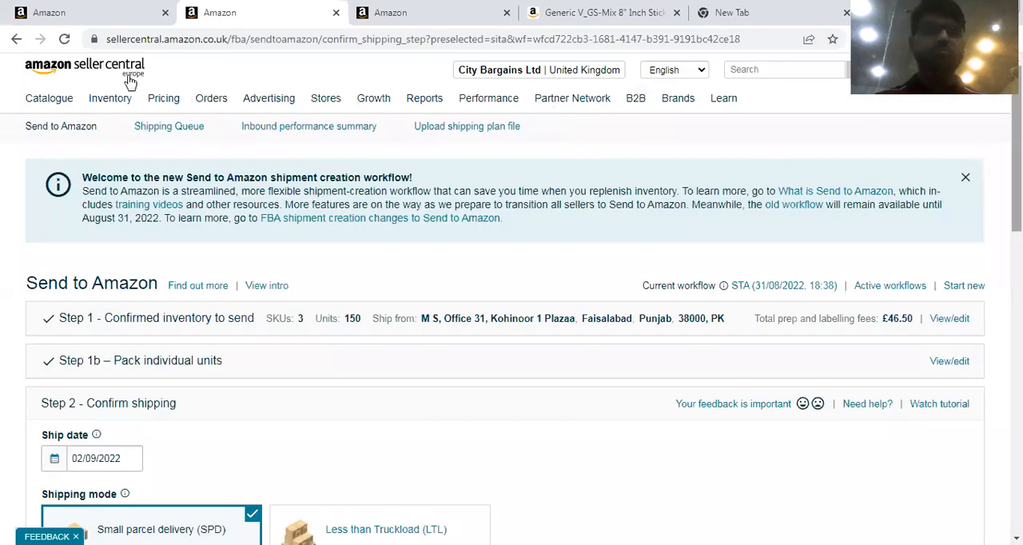
pyautogui.moveTo(109, 98)
pyautogui.click(110, 131)
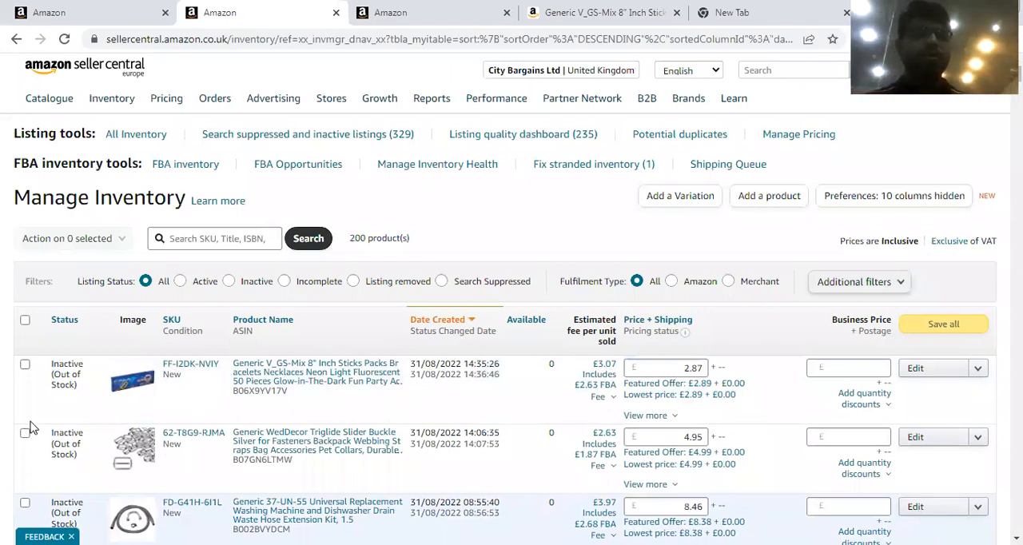
# Delete the products and listings for the glow sticks, slider buckle, drain hose kit and 16 oscillating pedestal fan, and confirm the deletion.
pyautogui.click(24, 365)
pyautogui.click(25, 433)
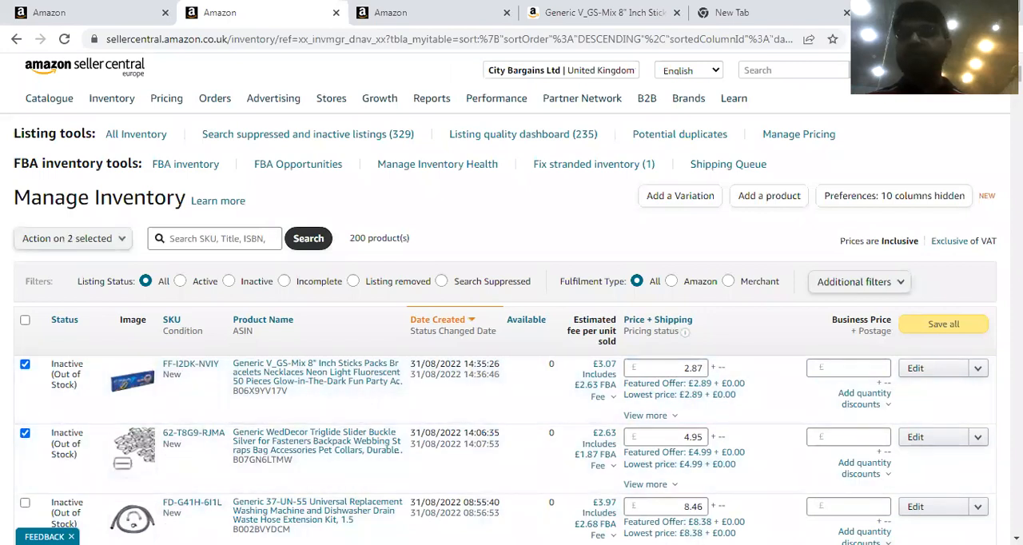
pyautogui.scroll(-10, 511, 359)
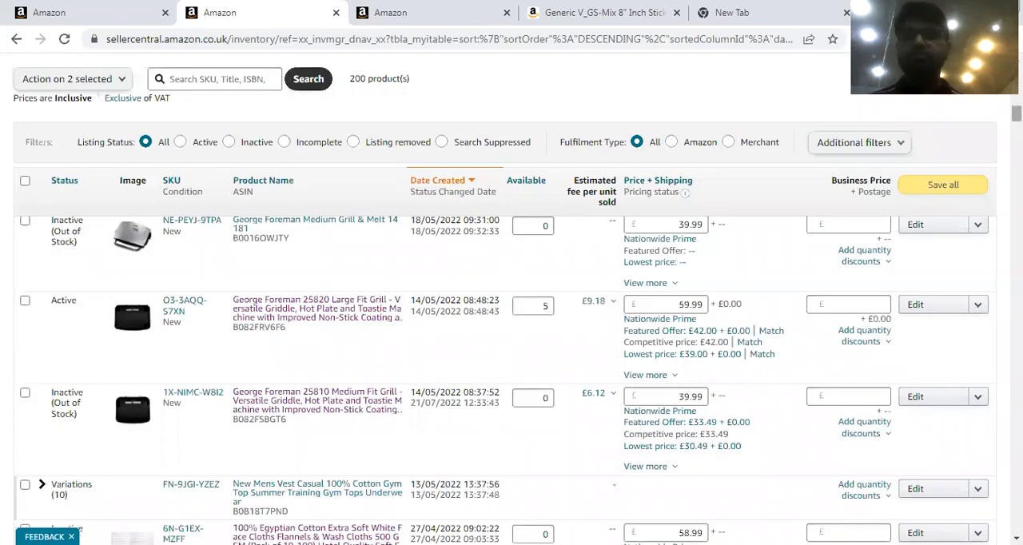
pyautogui.scroll(8, 511, 380)
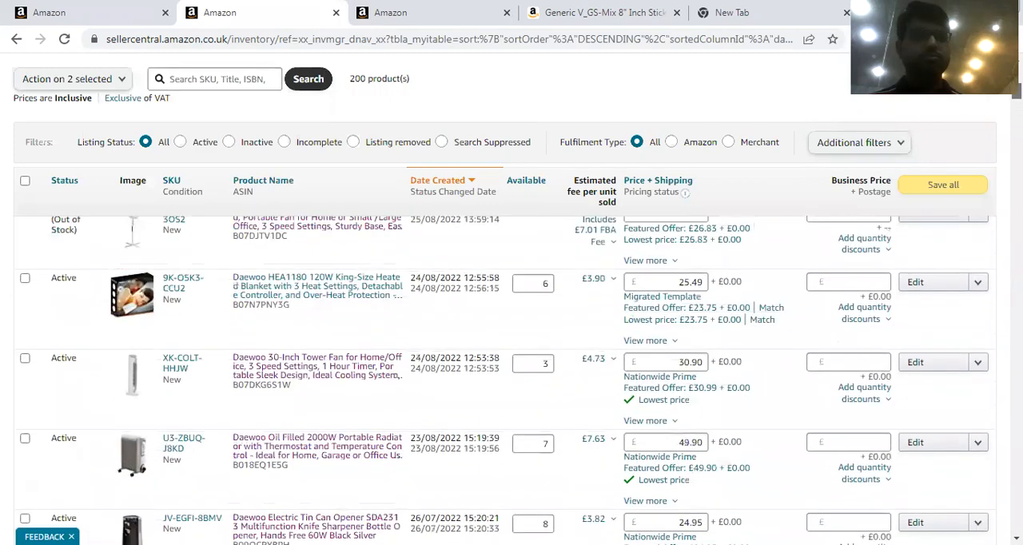
pyautogui.scroll(5, 118, 427)
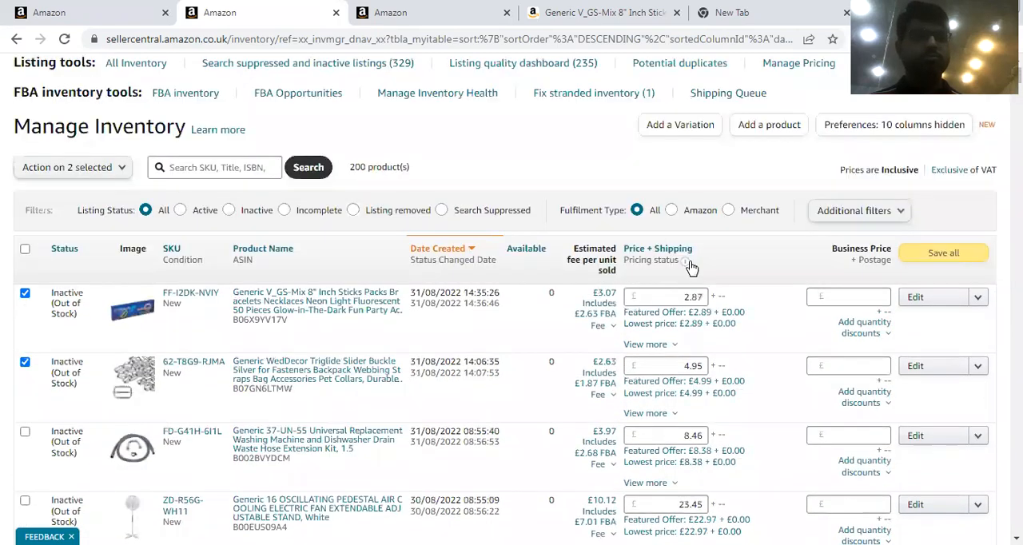
pyautogui.click(25, 431)
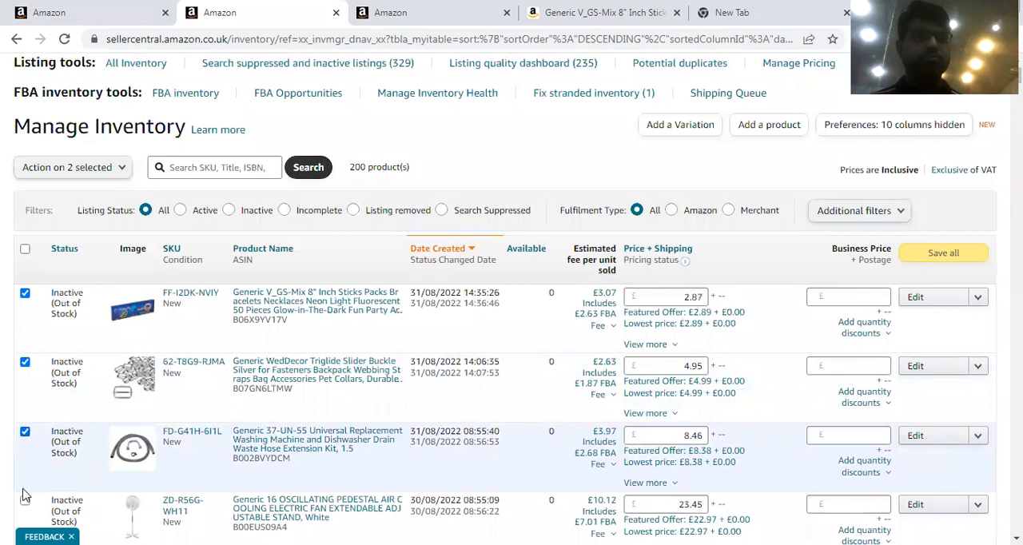
pyautogui.click(25, 501)
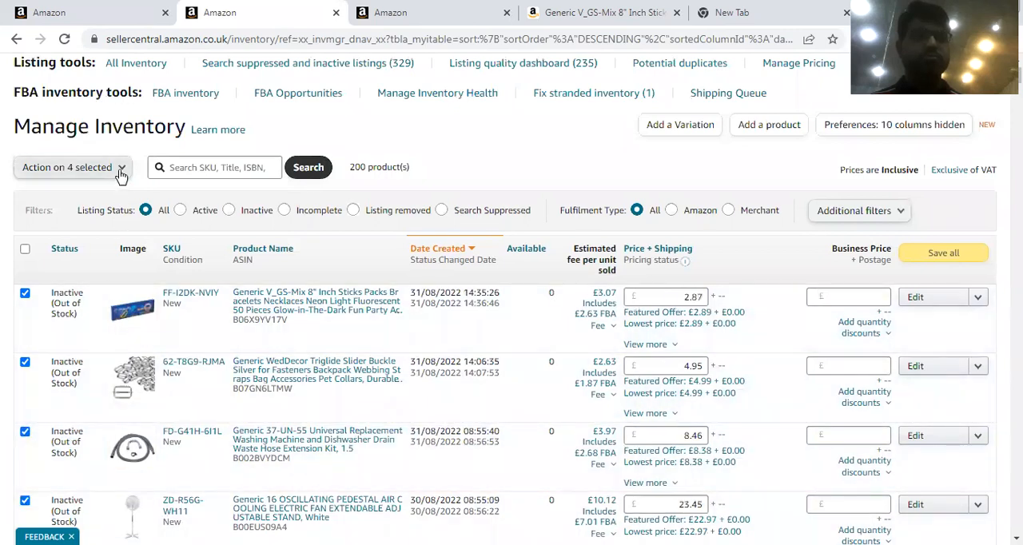
pyautogui.click(119, 171)
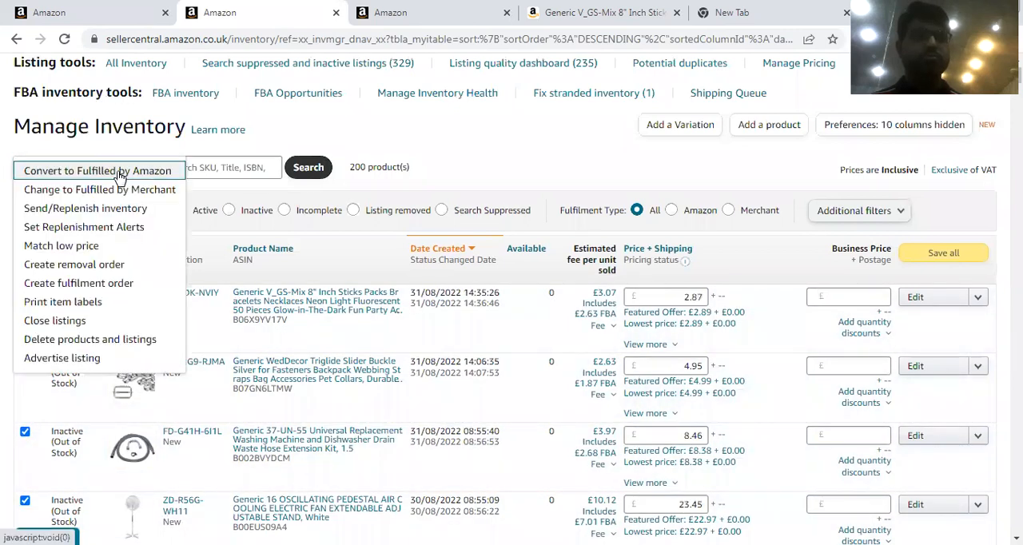
pyautogui.click(88, 341)
pyautogui.click(574, 243)
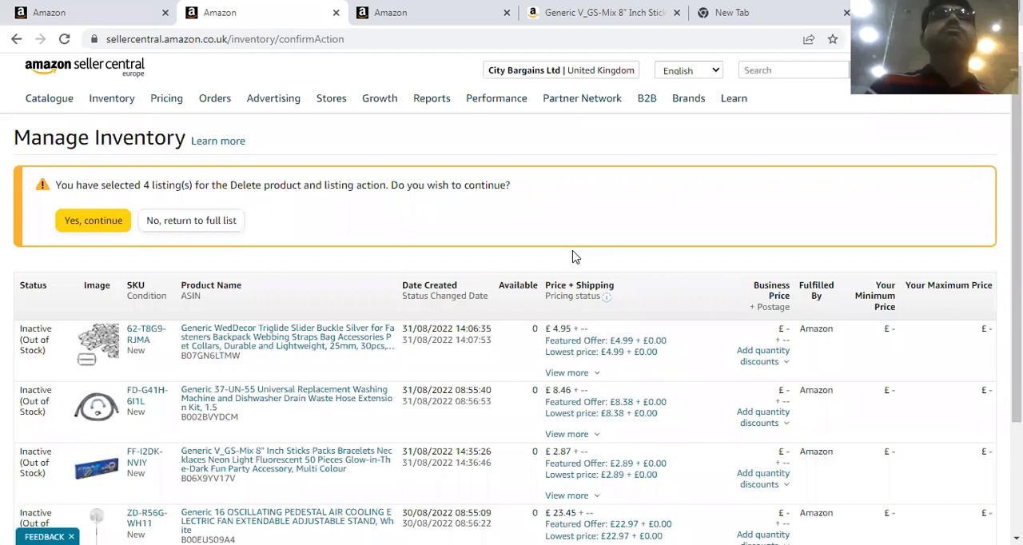
pyautogui.click(86, 221)
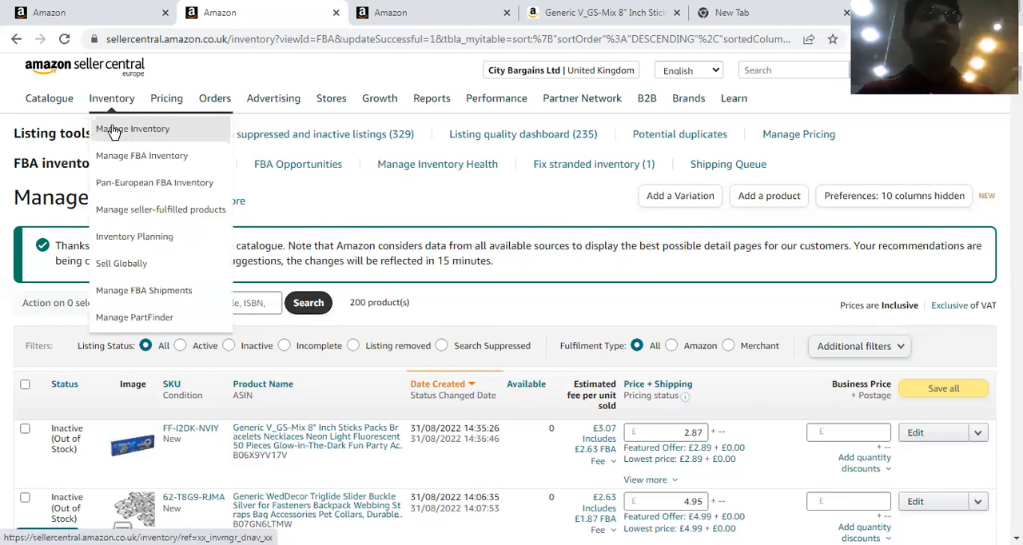
# Reload Manage Inventory and look through the listings for the Pack of 12 Face Cloth variations.
pyautogui.click(115, 133)
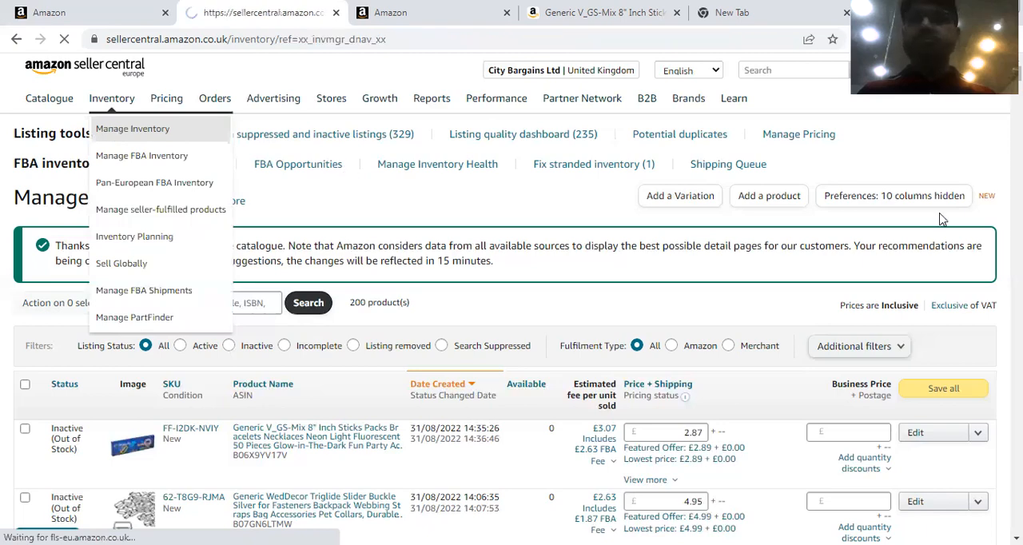
pyautogui.scroll(-8, 943, 219)
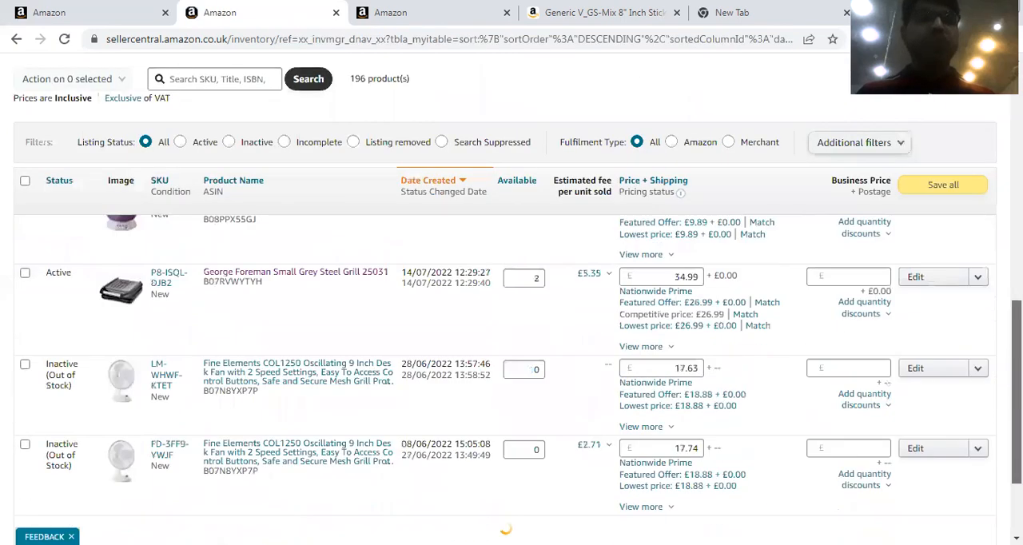
pyautogui.scroll(-2, 512, 359)
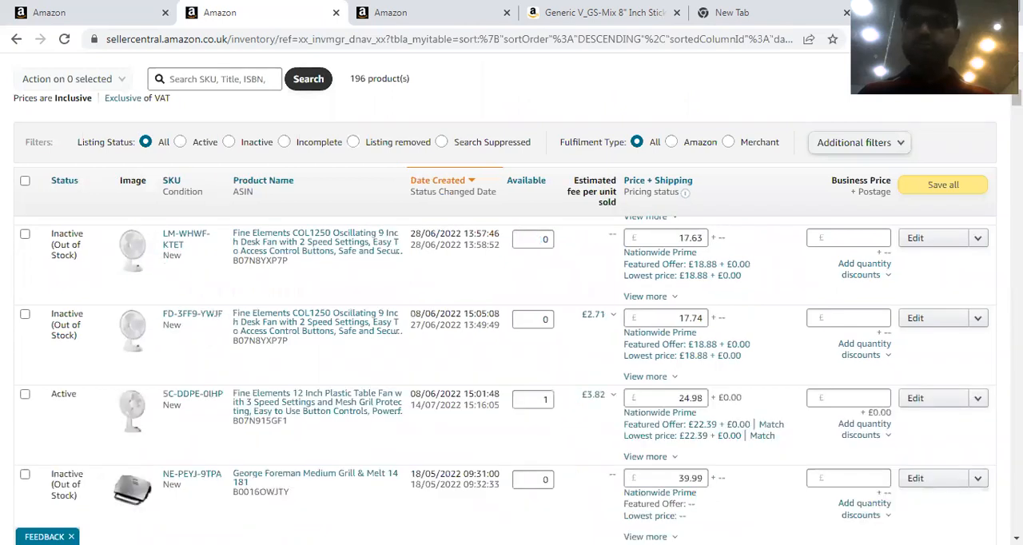
pyautogui.scroll(-5, 519, 380)
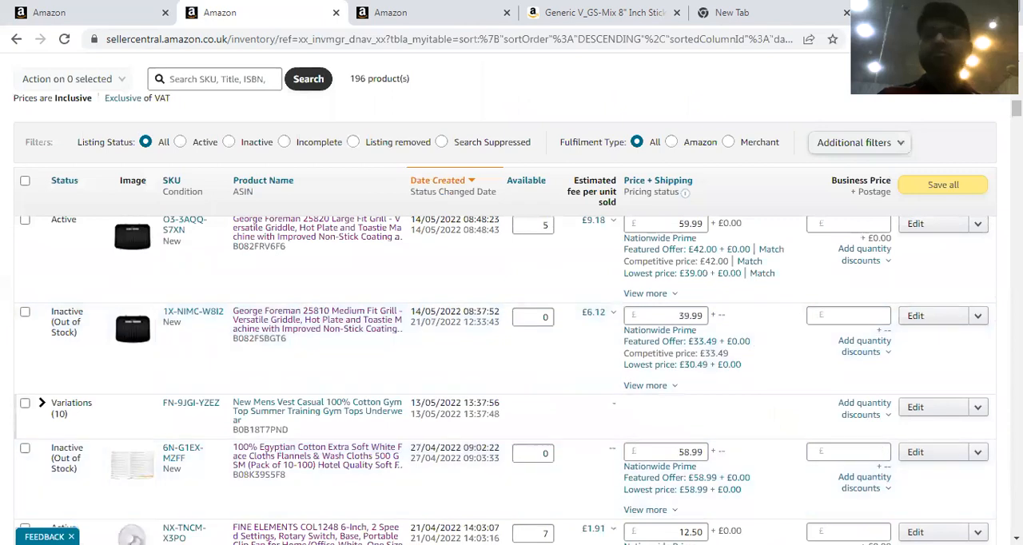
pyautogui.scroll(-5, 505, 381)
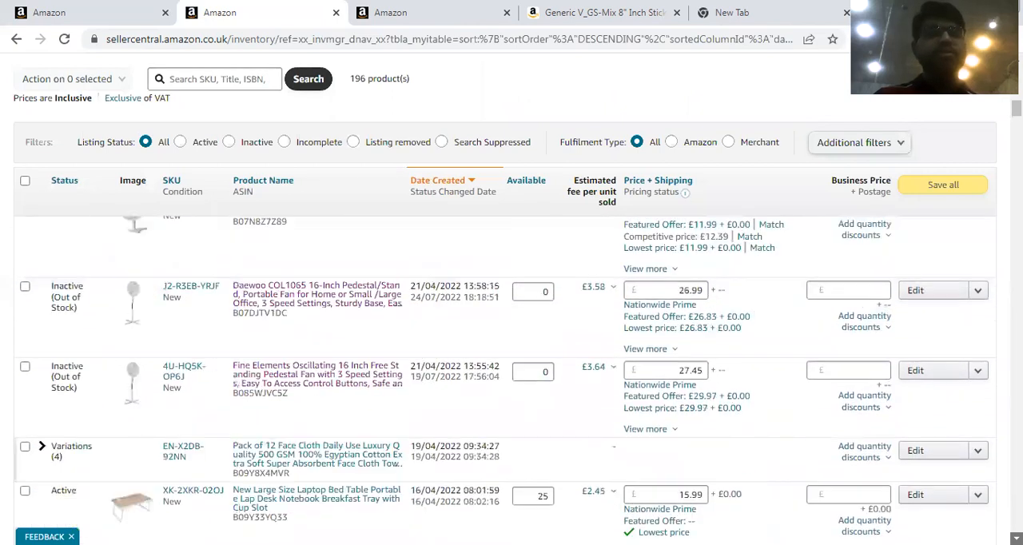
pyautogui.click(1017, 539)
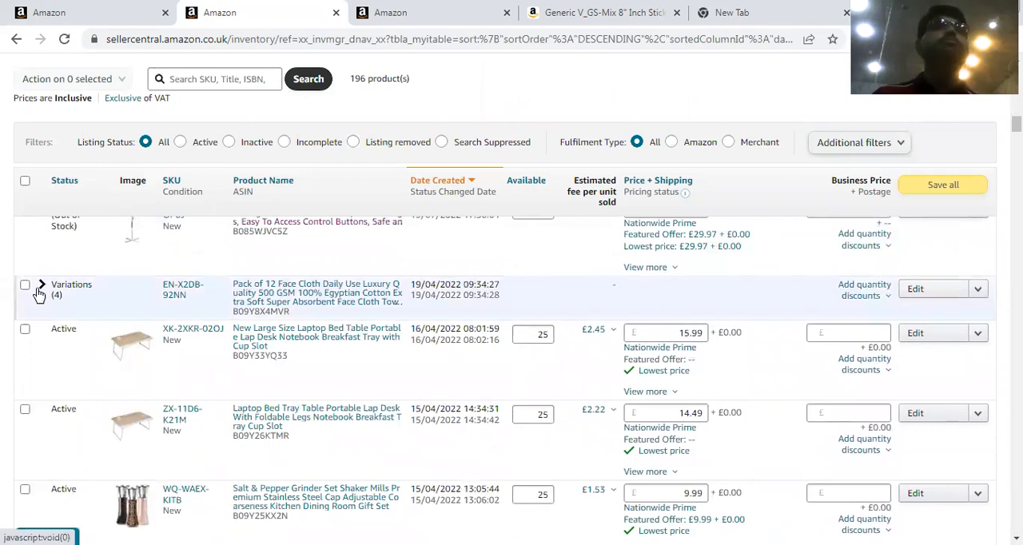
# Expand the Pack of 12 Face Cloth variations, select all four child listings and show the available bulk actions.
pyautogui.click(40, 288)
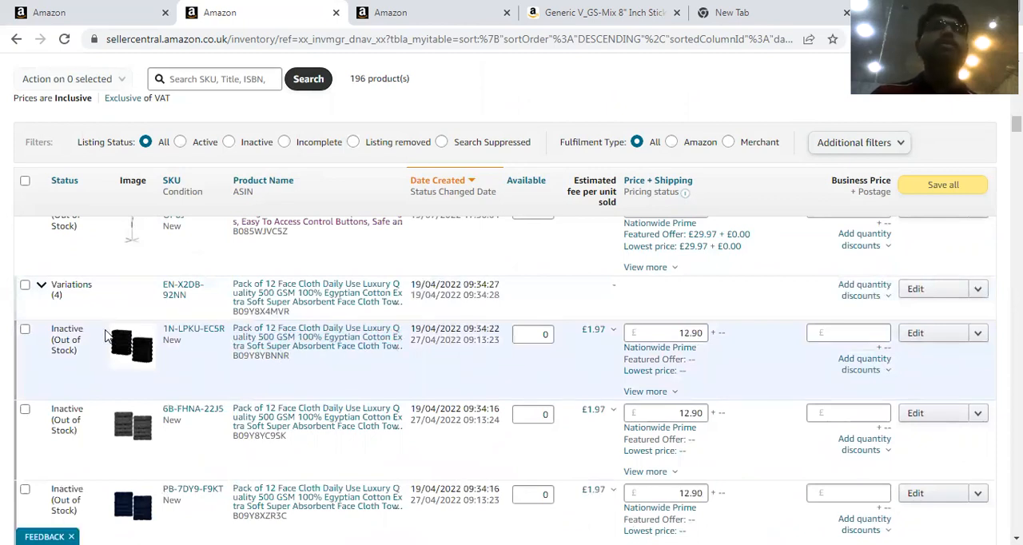
pyautogui.click(25, 331)
pyautogui.click(25, 409)
pyautogui.click(25, 491)
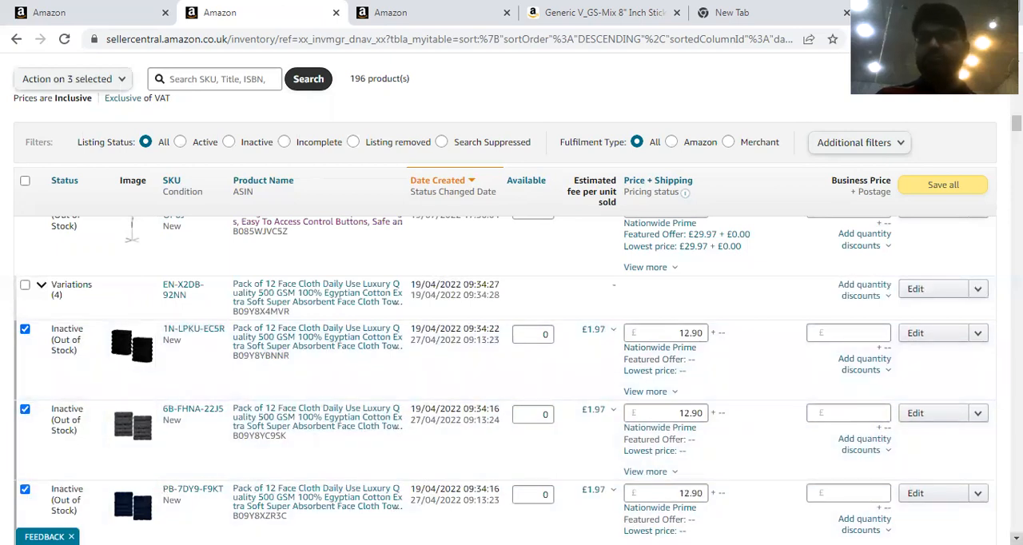
pyautogui.scroll(-2, 511, 380)
pyautogui.click(24, 419)
pyautogui.click(121, 79)
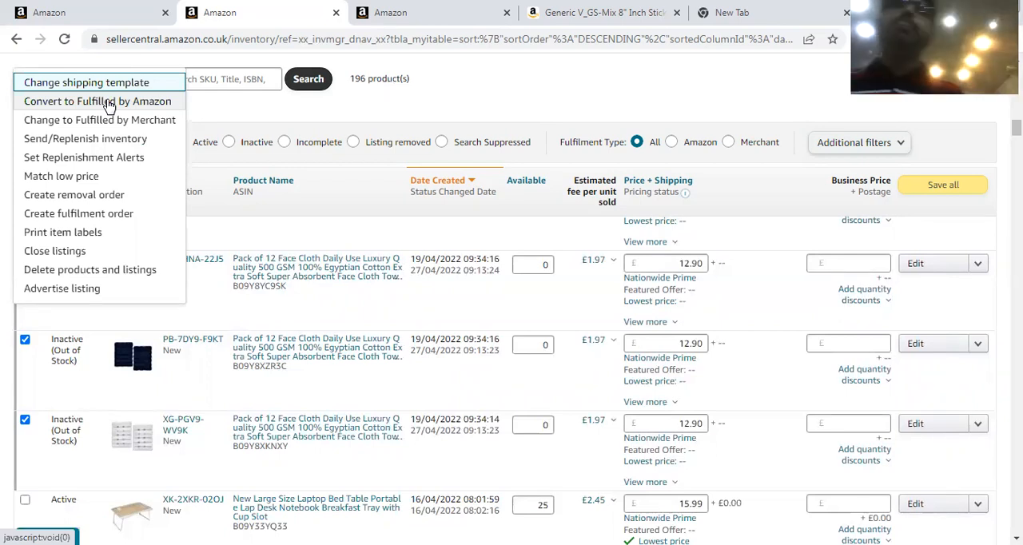
pyautogui.click(72, 6)
pyautogui.click(643, 7)
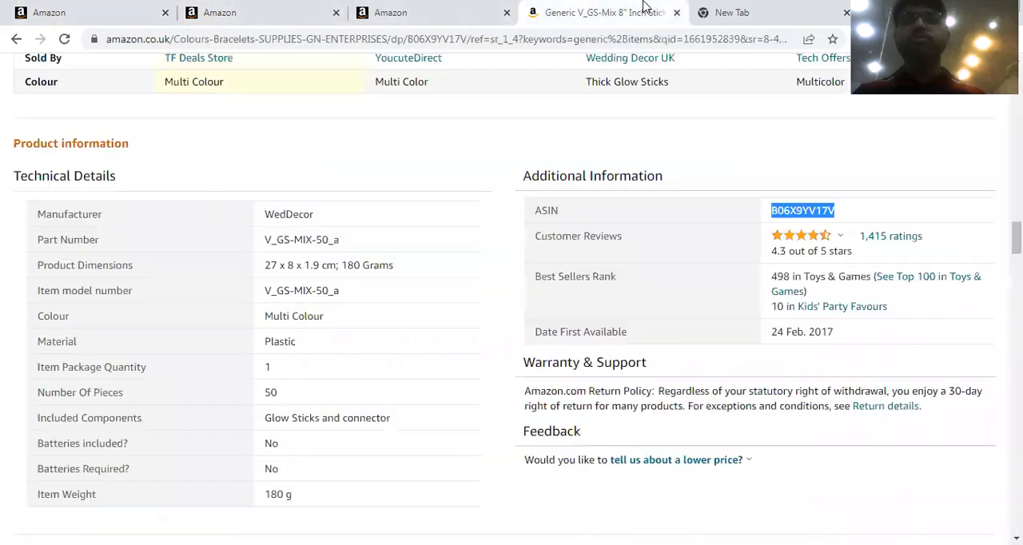
pyautogui.click(240, 12)
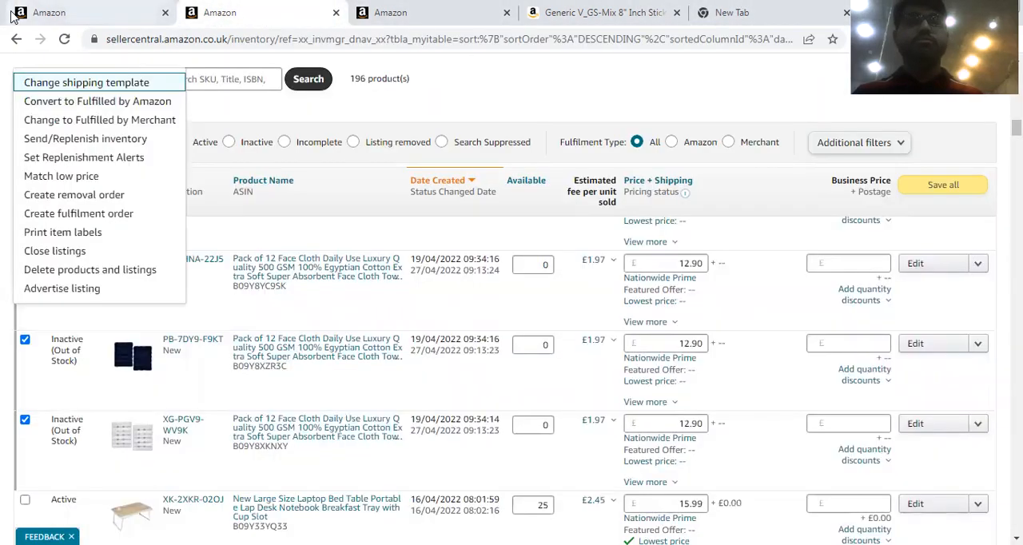
pyautogui.click(11, 16)
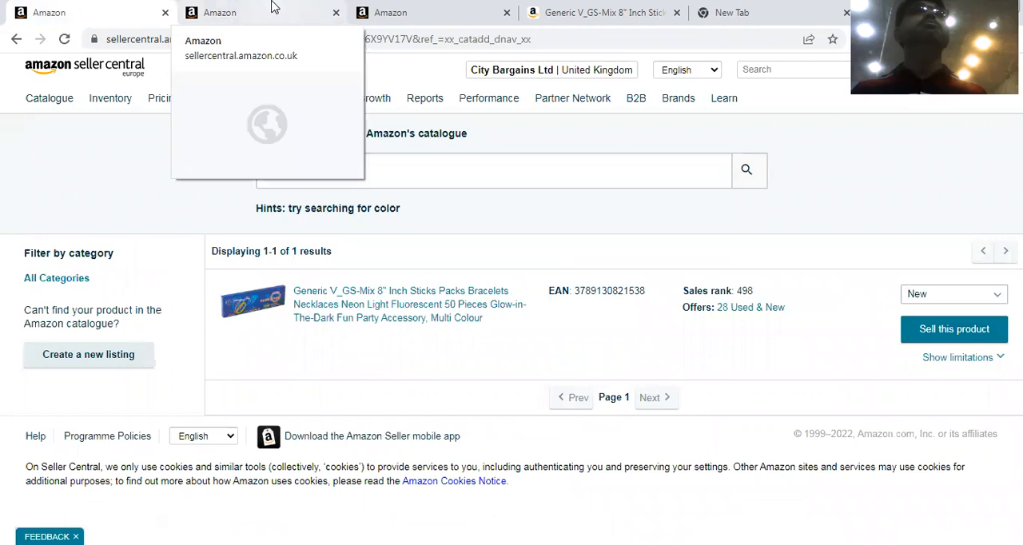